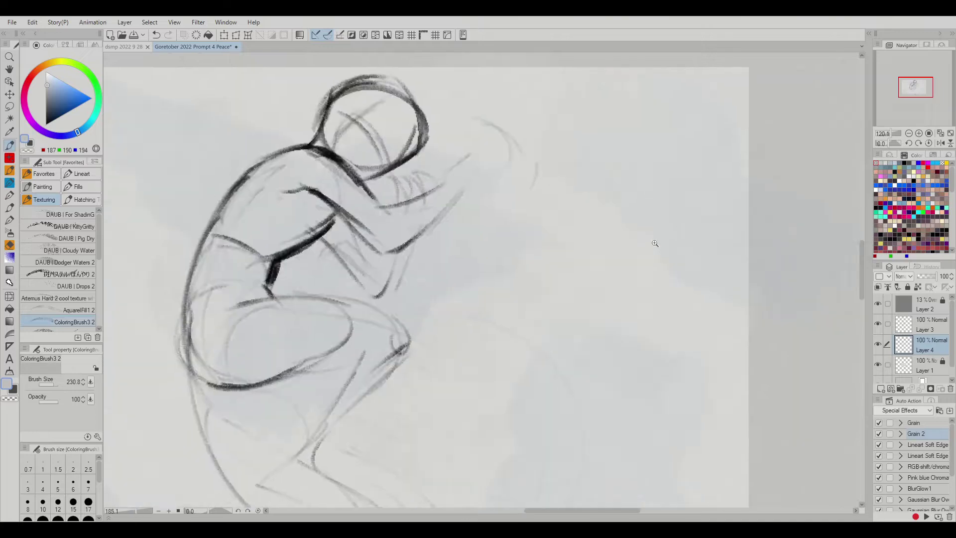
Switch to the painting brush and paint a soft pale-grey area in the background beside the figure on Layer 4.
{"action": "scroll", "coordinate": [468, 326], "scroll_direction": "up", "scroll_amount": 2}
{"action": "left_click", "coordinate": [43, 186]}
{"action": "left_click_drag", "start_coordinate": [406, 239], "coordinate": [573, 406]}
{"action": "key", "text": "ctrl+z"}
{"action": "left_click_drag", "start_coordinate": [678, 362], "coordinate": [632, 318]}
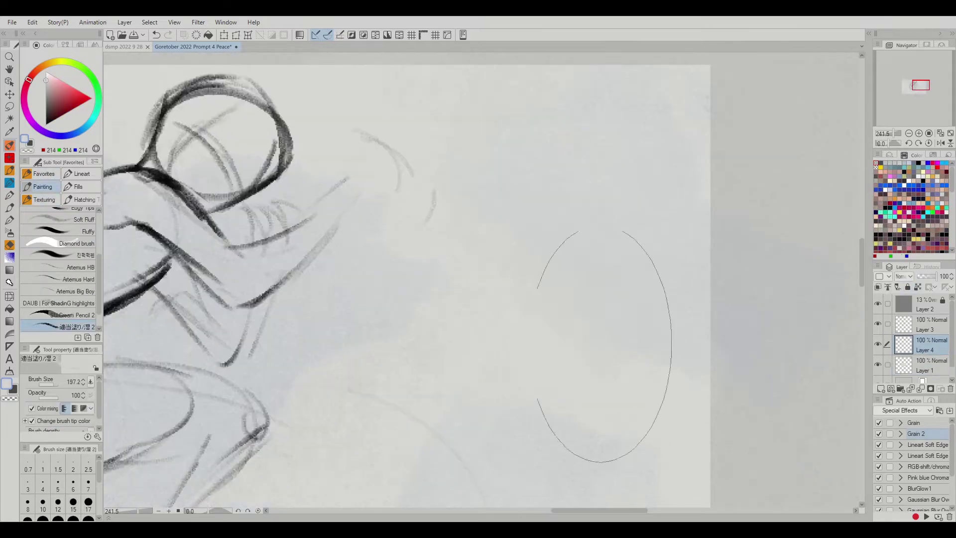
Pick a darker greyish blue (RGB 137, 159, 180) and paint a cloudy patch in the background behind the figure.
{"action": "scroll", "coordinate": [602, 318], "scroll_direction": "down", "scroll_amount": 4}
{"action": "left_click", "coordinate": [80, 131]}
{"action": "left_click", "coordinate": [59, 88]}
{"action": "left_click_drag", "start_coordinate": [169, 164], "coordinate": [256, 166]}
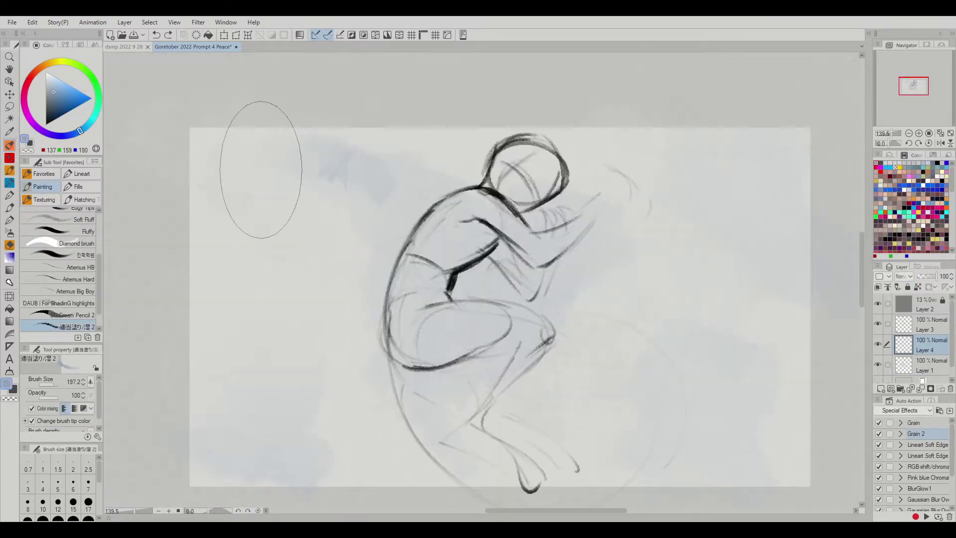
Blend pale grey and greyish-blue cloud patches around the figure with the DAUB For Shading highlights brush, using colours sampled from the canvas.
{"action": "left_click", "coordinate": [752, 239], "text": "alt"}
{"action": "left_click", "coordinate": [409, 298], "text": "alt"}
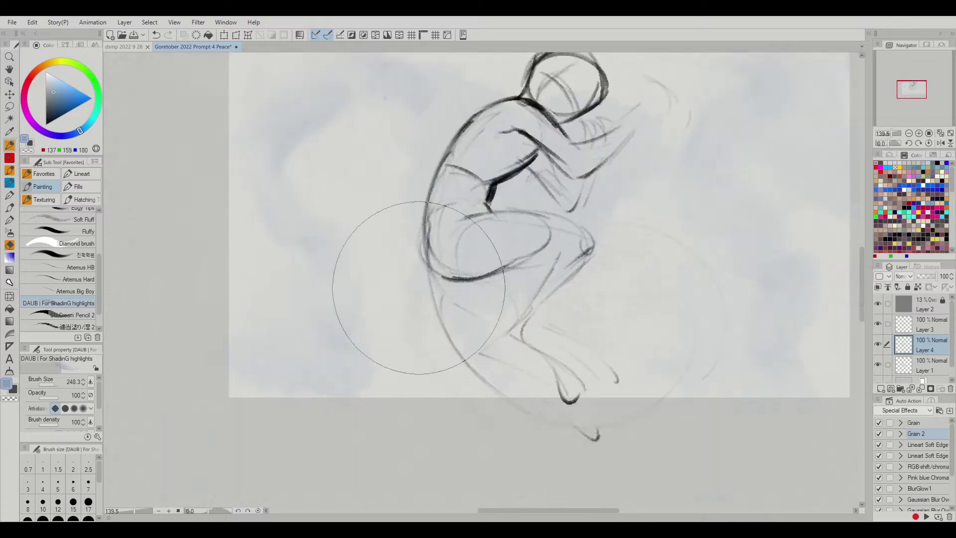
{"action": "left_click_drag", "start_coordinate": [410, 299], "coordinate": [426, 389]}
{"action": "left_click_drag", "start_coordinate": [390, 191], "coordinate": [209, 189]}
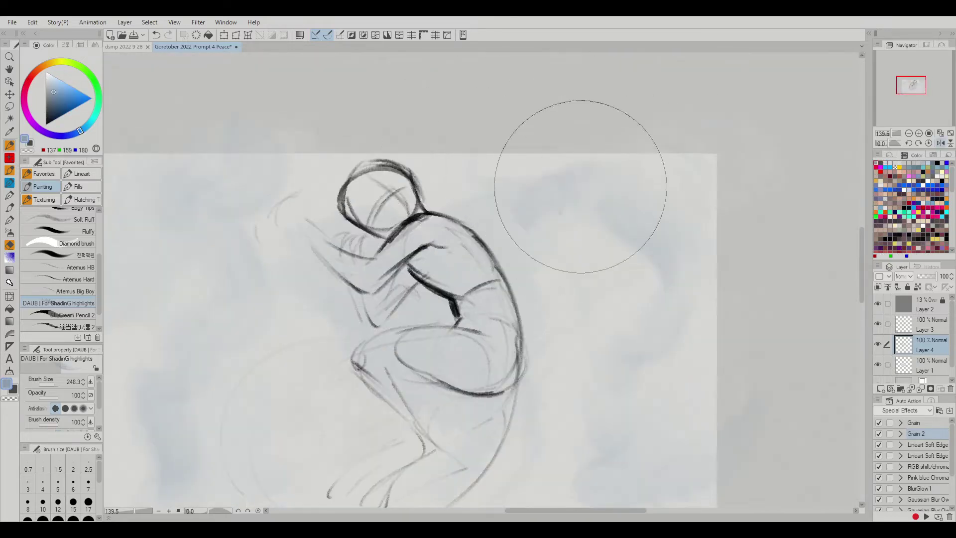
{"action": "left_click", "coordinate": [650, 170], "text": "alt"}
{"action": "mouse_move", "coordinate": [650, 171]}
{"action": "left_mouse_down"}
{"action": "mouse_move", "coordinate": [335, 154]}
{"action": "mouse_move", "coordinate": [491, 191]}
{"action": "mouse_move", "coordinate": [521, 119]}
{"action": "left_mouse_up"}
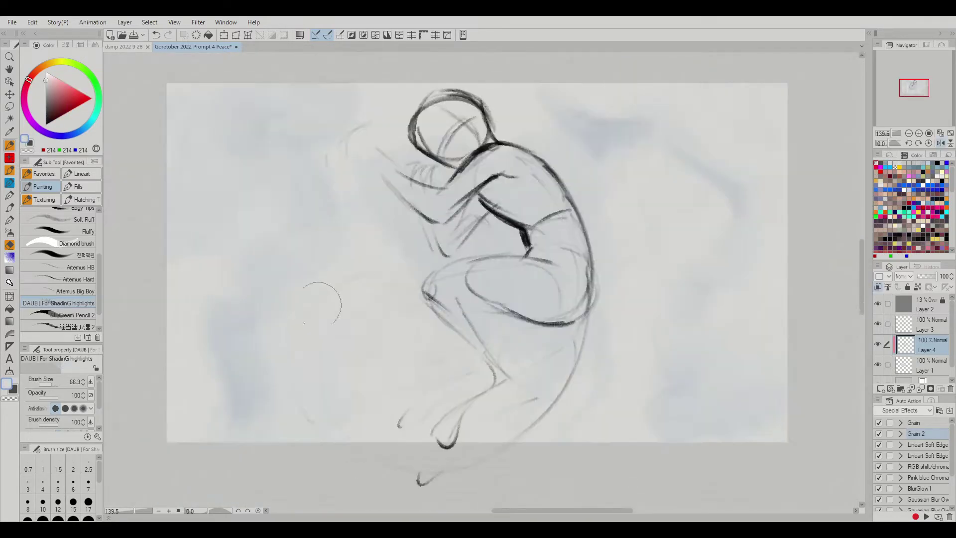
{"action": "key", "text": "h"}
Deepen the background clouds with sampled blue-greys and tint the crouching figure's body and arms with a muted grey.
{"action": "left_click", "coordinate": [504, 335], "text": "alt"}
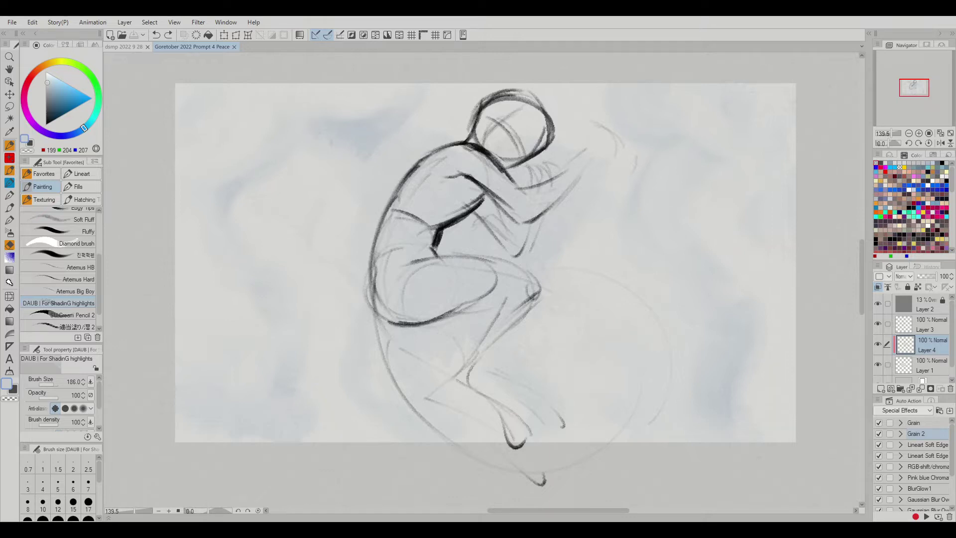
{"action": "left_click", "coordinate": [315, 124], "text": "alt"}
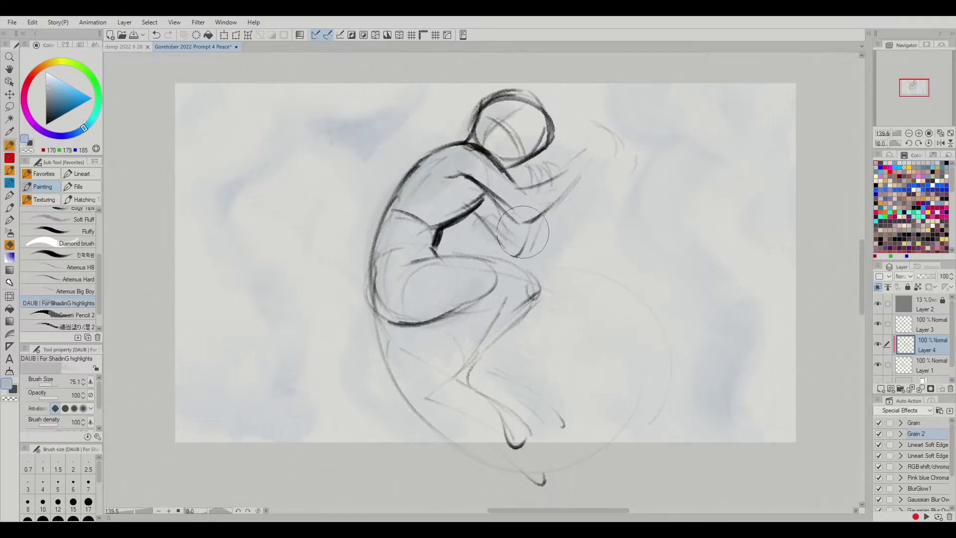
{"action": "left_click_drag", "start_coordinate": [448, 279], "coordinate": [551, 174]}
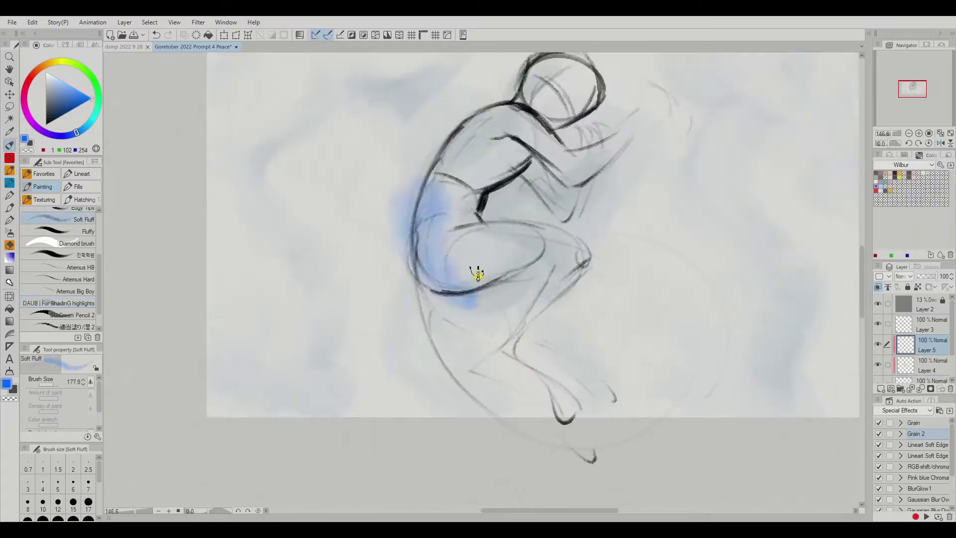
Paint a textured saturated-blue splash across the figure's torso on Layer 5 and scatter small specks around it with the DAUB Greasil 2 brush.
{"action": "mouse_move", "coordinate": [474, 273]}
{"action": "left_mouse_down"}
{"action": "mouse_move", "coordinate": [373, 238]}
{"action": "mouse_move", "coordinate": [414, 200]}
{"action": "mouse_move", "coordinate": [523, 216]}
{"action": "mouse_move", "coordinate": [701, 206]}
{"action": "mouse_move", "coordinate": [689, 242]}
{"action": "mouse_move", "coordinate": [471, 185]}
{"action": "mouse_move", "coordinate": [240, 269]}
{"action": "mouse_move", "coordinate": [357, 137]}
{"action": "mouse_move", "coordinate": [739, 287]}
{"action": "left_mouse_up"}
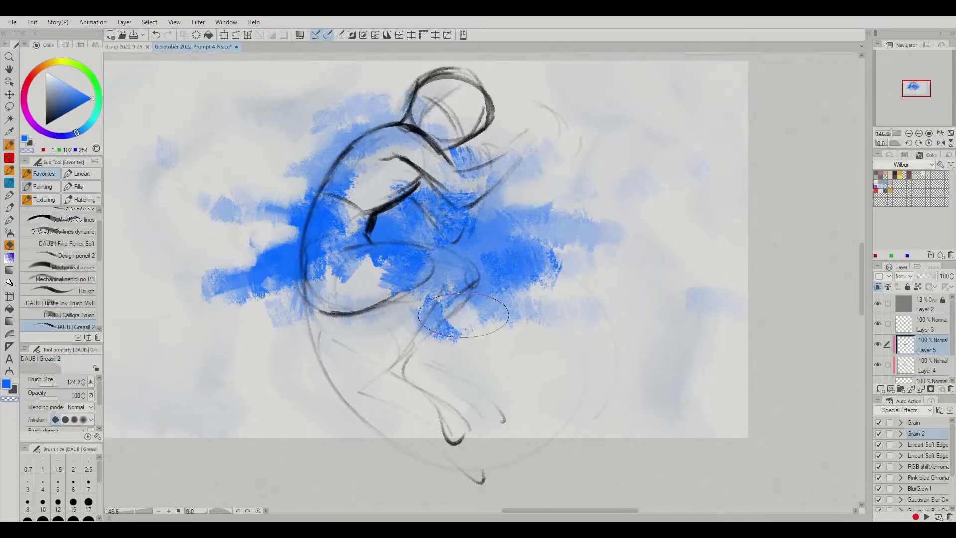
{"action": "scroll", "coordinate": [268, 284], "scroll_direction": "down", "scroll_amount": 1}
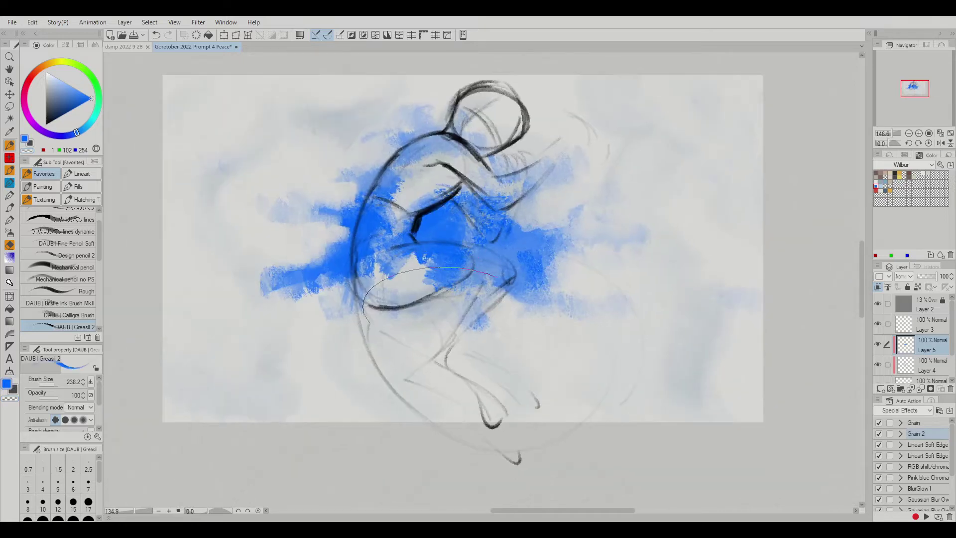
{"action": "key", "text": "bracketleft"}
{"action": "key", "text": "bracketleft"}
{"action": "key", "text": "bracketleft"}
{"action": "key", "text": "bracketleft"}
{"action": "key", "text": "bracketleft"}
Paint small blue paw prints and a streak around the figure at 47 opacity, and save the illustration.
{"action": "key", "text": "h"}
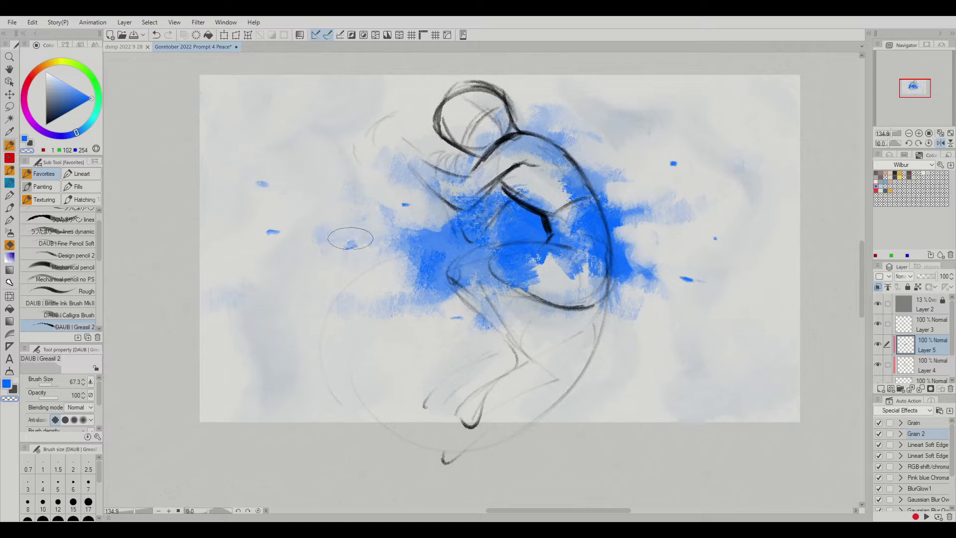
{"action": "key", "text": "h"}
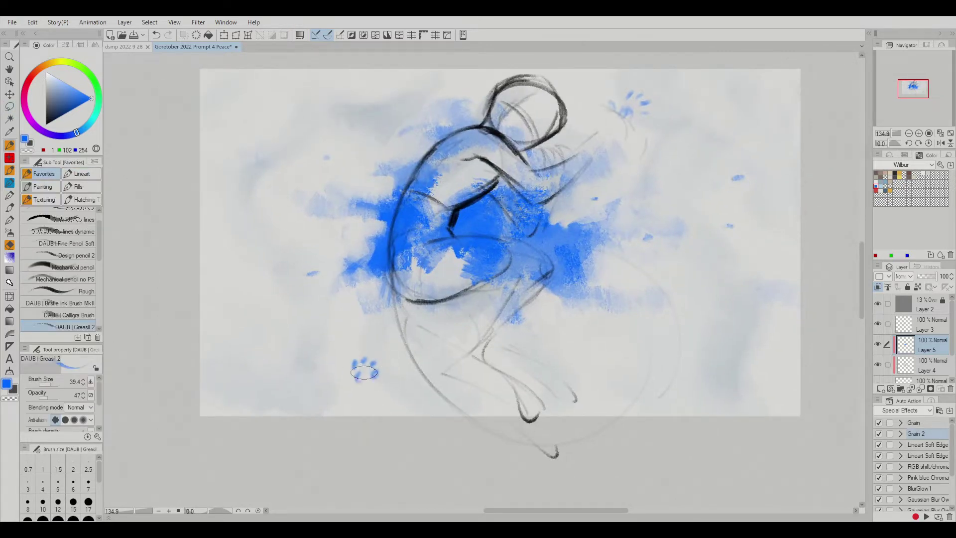
{"action": "left_click_drag", "start_coordinate": [312, 408], "coordinate": [350, 352]}
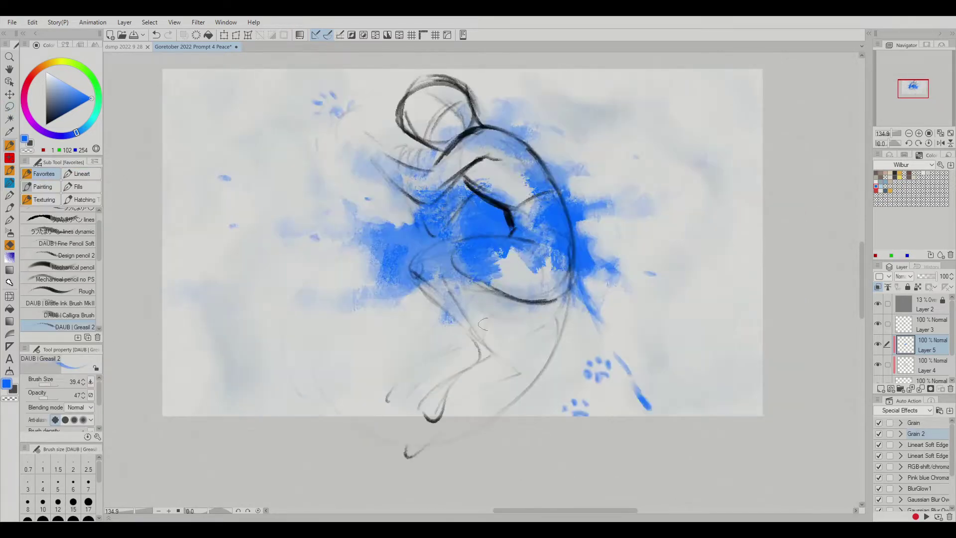
{"action": "key", "text": "ctrl+s"}
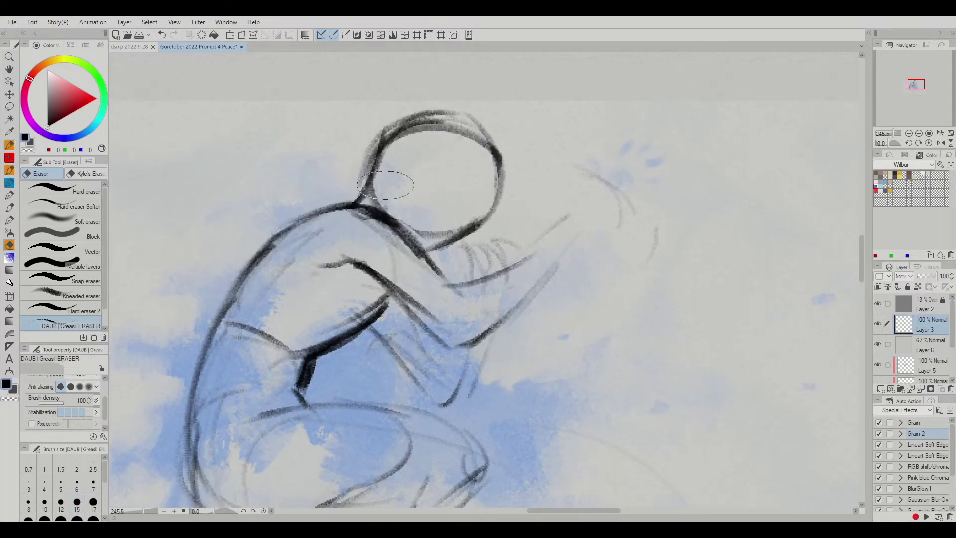
Erase the construction lines inside the head on Layer 3 and redraw the skull, jaw and chin outline in black.
{"action": "key", "text": "h"}
{"action": "key", "text": "h"}
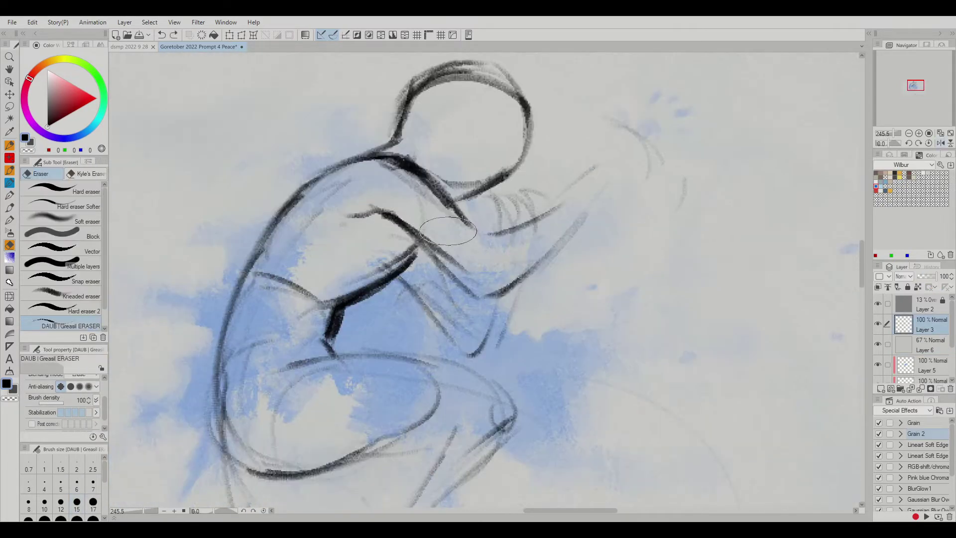
{"action": "key", "text": "h"}
{"action": "key", "text": "h"}
{"action": "key", "text": "p"}
{"action": "left_click_drag", "start_coordinate": [523, 135], "coordinate": [496, 213]}
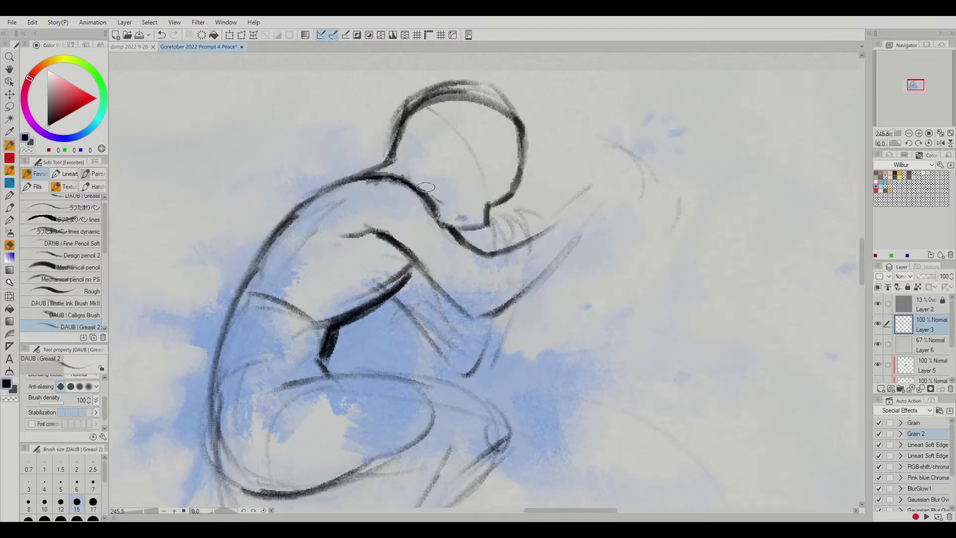
{"action": "key", "text": "h"}
{"action": "key", "text": "h"}
{"action": "left_click_drag", "start_coordinate": [523, 90], "coordinate": [440, 167]}
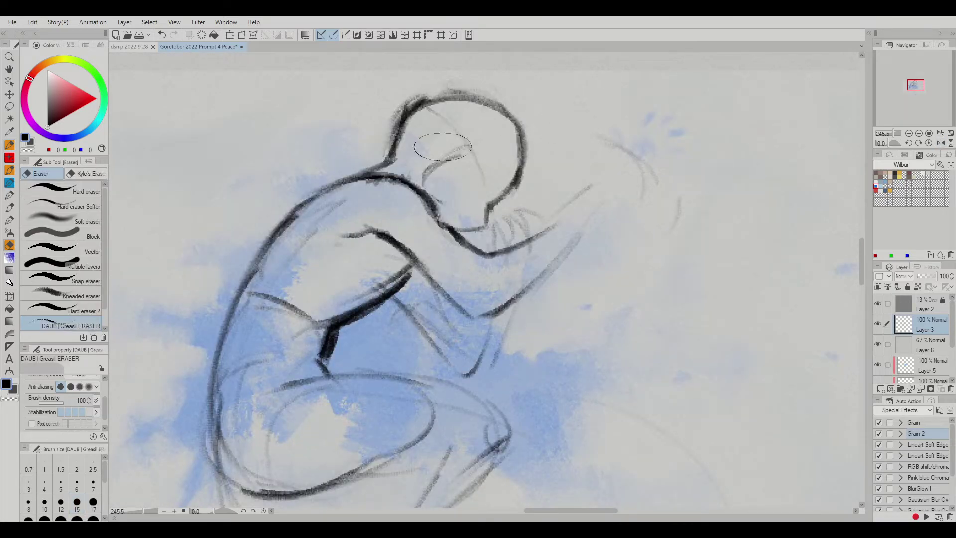
Sketch the facial features, the ear and loose curls of hair around the bowed head.
{"action": "key", "text": "h"}
{"action": "left_click_drag", "start_coordinate": [378, 199], "coordinate": [391, 252]}
{"action": "mouse_move", "coordinate": [426, 176]}
{"action": "left_mouse_down"}
{"action": "mouse_move", "coordinate": [460, 209]}
{"action": "mouse_move", "coordinate": [502, 222]}
{"action": "left_mouse_up"}
{"action": "key", "text": "h"}
{"action": "key", "text": "h"}
{"action": "key", "text": "h"}
{"action": "scroll", "coordinate": [498, 209], "scroll_direction": "down", "scroll_amount": 3}
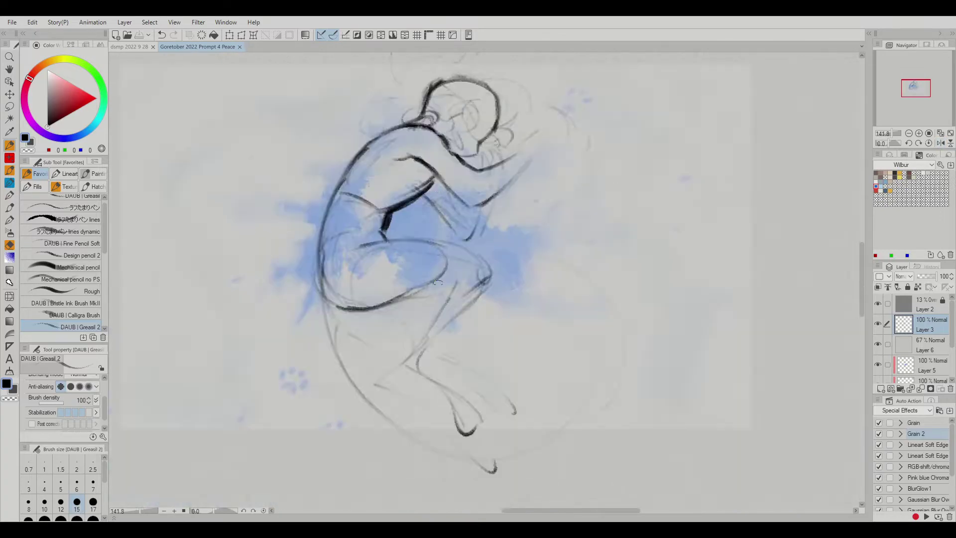
Redraw the raised arm's outline with a rounded cuff at its end and a fuller forearm.
{"action": "scroll", "coordinate": [498, 209], "scroll_direction": "up", "scroll_amount": 4}
{"action": "key", "text": "h"}
{"action": "key", "text": "ctrl+z"}
{"action": "left_click_drag", "start_coordinate": [542, 179], "coordinate": [478, 226]}
{"action": "left_click_drag", "start_coordinate": [508, 212], "coordinate": [407, 270]}
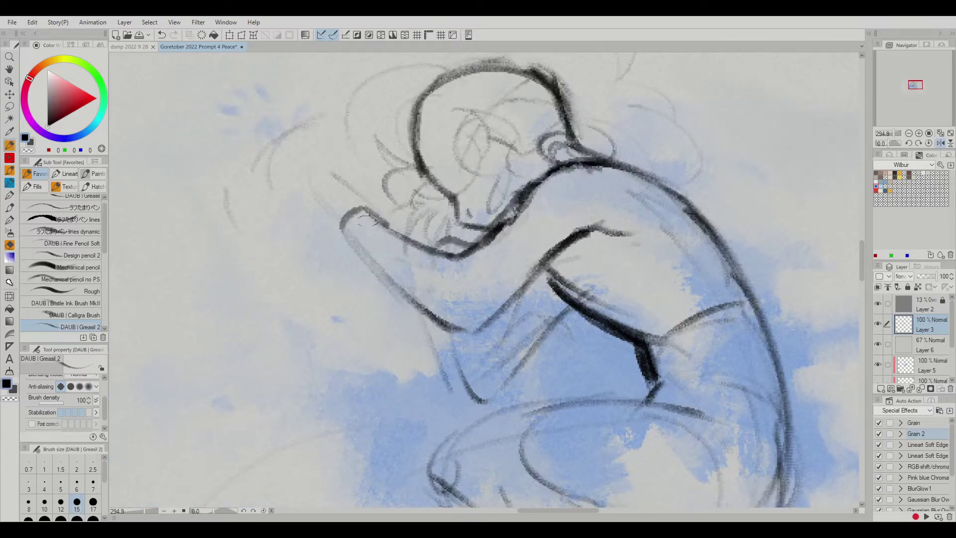
{"action": "left_click_drag", "start_coordinate": [367, 246], "coordinate": [557, 260]}
{"action": "key", "text": "h"}
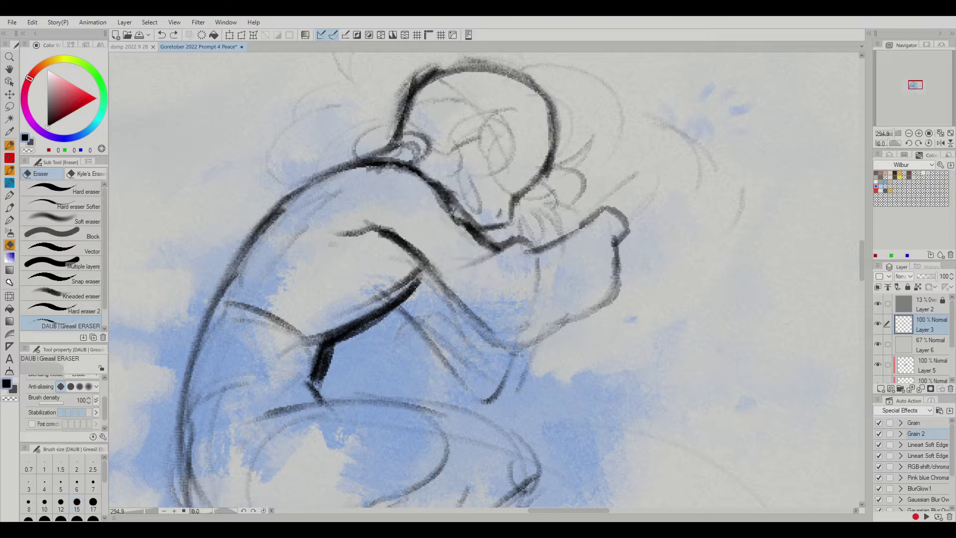
Use Layer 6 to veil the blue underpainting, and rework the head's outline on Layer 3.
{"action": "key", "text": "h"}
{"action": "left_click", "coordinate": [925, 345]}
{"action": "left_click", "coordinate": [924, 329]}
{"action": "key", "text": "h"}
{"action": "key", "text": "h"}
{"action": "left_click_drag", "start_coordinate": [483, 164], "coordinate": [437, 214]}
{"action": "mouse_move", "coordinate": [383, 137]}
{"action": "left_mouse_down"}
{"action": "mouse_move", "coordinate": [358, 201]}
{"action": "mouse_move", "coordinate": [370, 221]}
{"action": "left_mouse_up"}
{"action": "key", "text": "ctrl+z"}
{"action": "key", "text": "h"}
{"action": "key", "text": "ctrl+z"}
{"action": "key", "text": "h"}
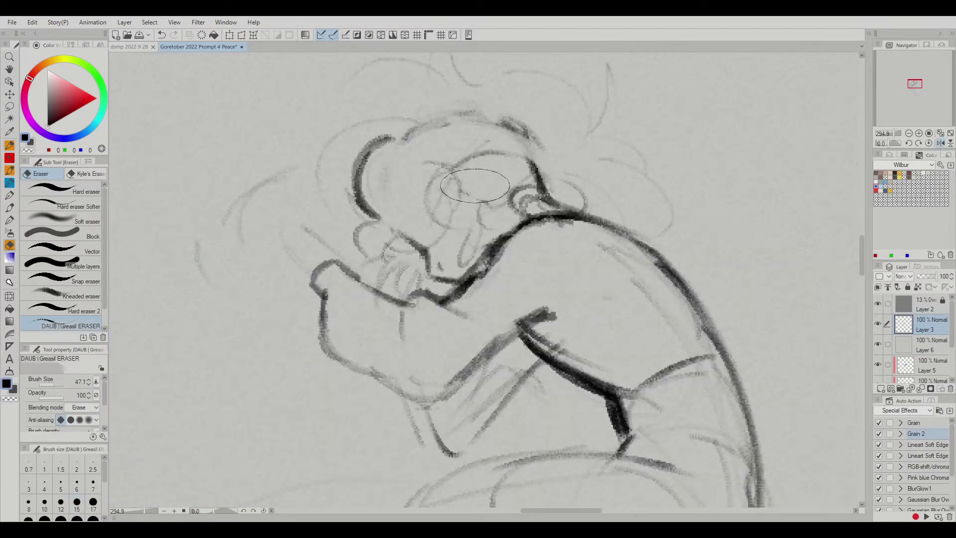
Clean up the guide lines inside the face with the eraser and draw darker facial details.
{"action": "left_click_drag", "start_coordinate": [455, 162], "coordinate": [495, 201]}
{"action": "left_click_drag", "start_coordinate": [497, 152], "coordinate": [477, 191]}
{"action": "key", "text": "h"}
{"action": "left_click_drag", "start_coordinate": [535, 162], "coordinate": [495, 239]}
{"action": "left_click_drag", "start_coordinate": [568, 187], "coordinate": [516, 247]}
Draw dark wavy locks of hair falling over the face and toward the raised arm.
{"action": "key", "text": "h"}
{"action": "left_click_drag", "start_coordinate": [388, 144], "coordinate": [336, 259]}
{"action": "left_click_drag", "start_coordinate": [351, 283], "coordinate": [438, 224]}
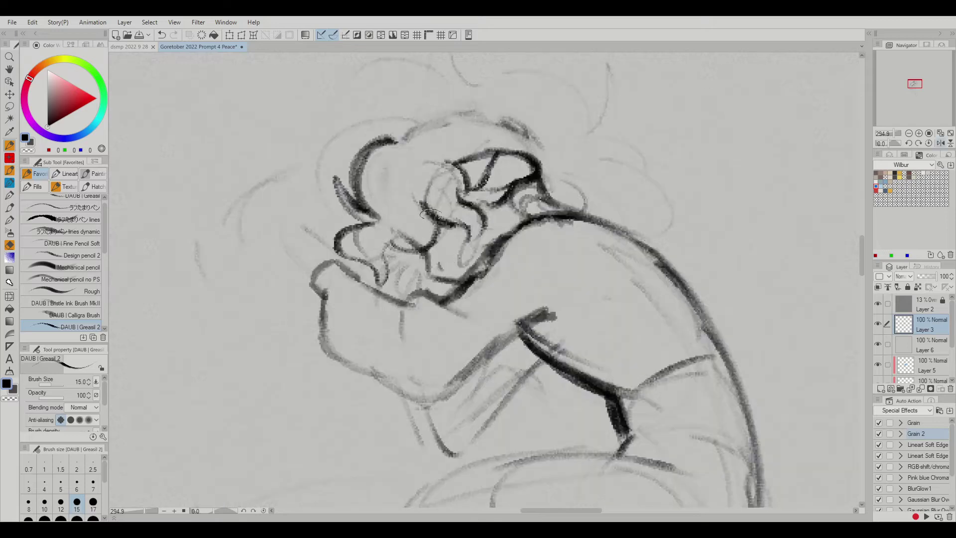
{"action": "left_click_drag", "start_coordinate": [433, 165], "coordinate": [374, 229]}
Erase the loose guide lines beside the head and where the raised hand goes.
{"action": "key", "text": "h"}
{"action": "scroll", "coordinate": [377, 230], "scroll_direction": "down", "scroll_amount": 2}
{"action": "key", "text": "h"}
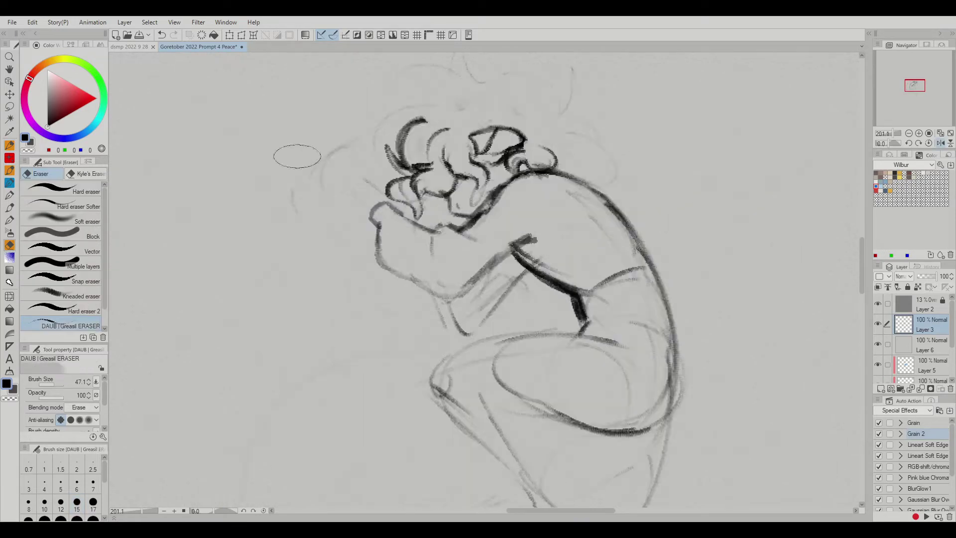
{"action": "left_click_drag", "start_coordinate": [378, 157], "coordinate": [396, 212]}
{"action": "key", "text": "h"}
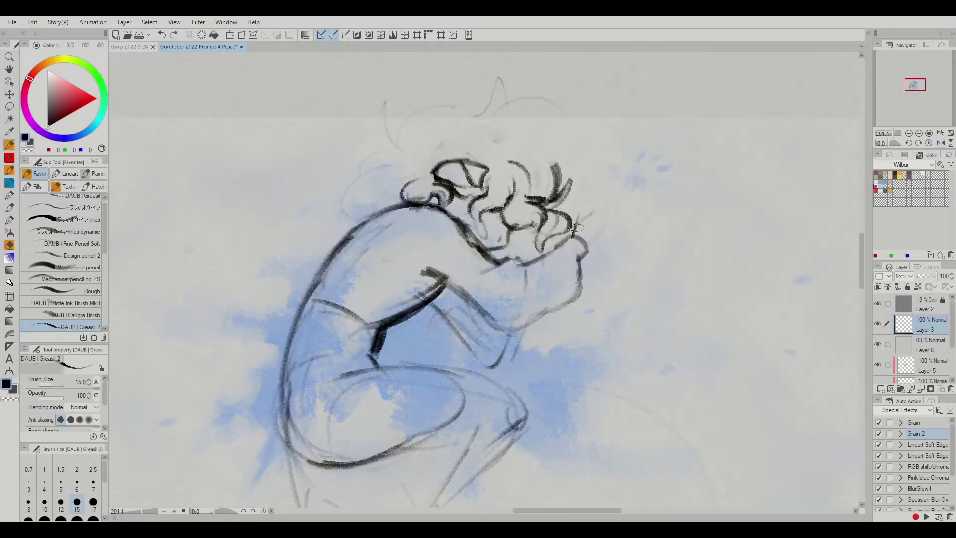
Darken the forearm and inner arm outlines and draw the open hand extending past the face.
{"action": "left_click_drag", "start_coordinate": [551, 320], "coordinate": [485, 333]}
{"action": "left_click_drag", "start_coordinate": [459, 263], "coordinate": [449, 229]}
{"action": "left_click_drag", "start_coordinate": [575, 235], "coordinate": [579, 210]}
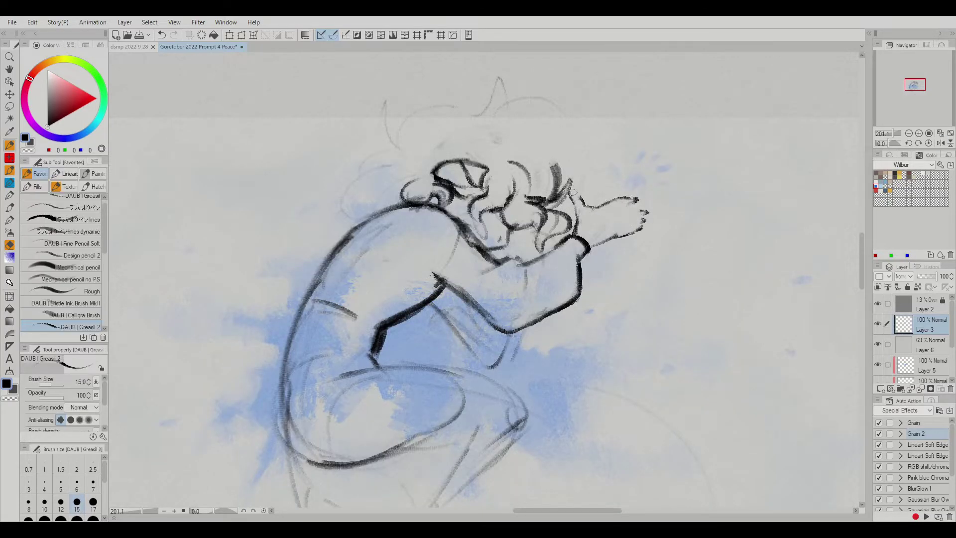
Define the fingers of the raised hand and save the illustration.
{"action": "key", "text": "h"}
{"action": "left_click_drag", "start_coordinate": [351, 200], "coordinate": [341, 208]}
{"action": "key", "text": "h"}
{"action": "left_click_drag", "start_coordinate": [607, 206], "coordinate": [632, 202]}
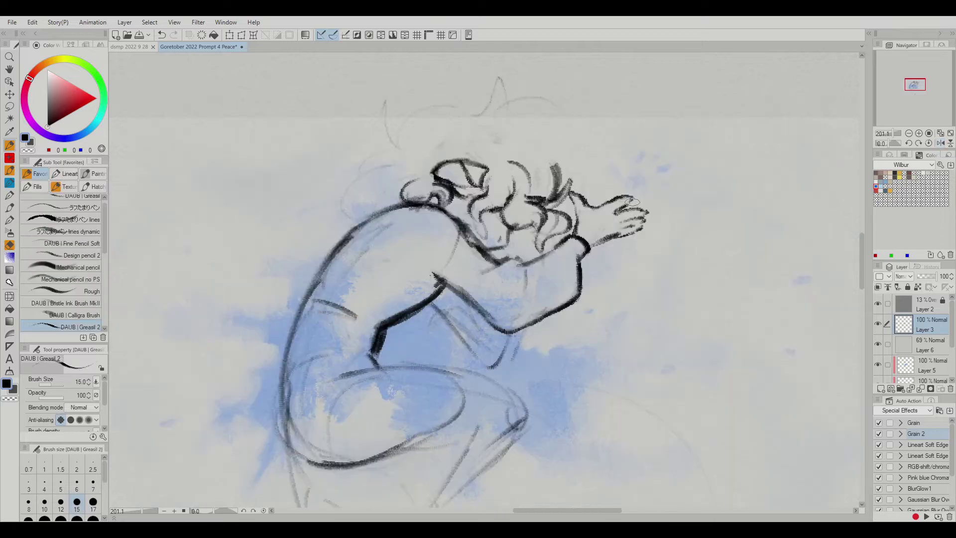
{"action": "key", "text": "h"}
{"action": "key", "text": "h"}
{"action": "key", "text": "ctrl+s"}
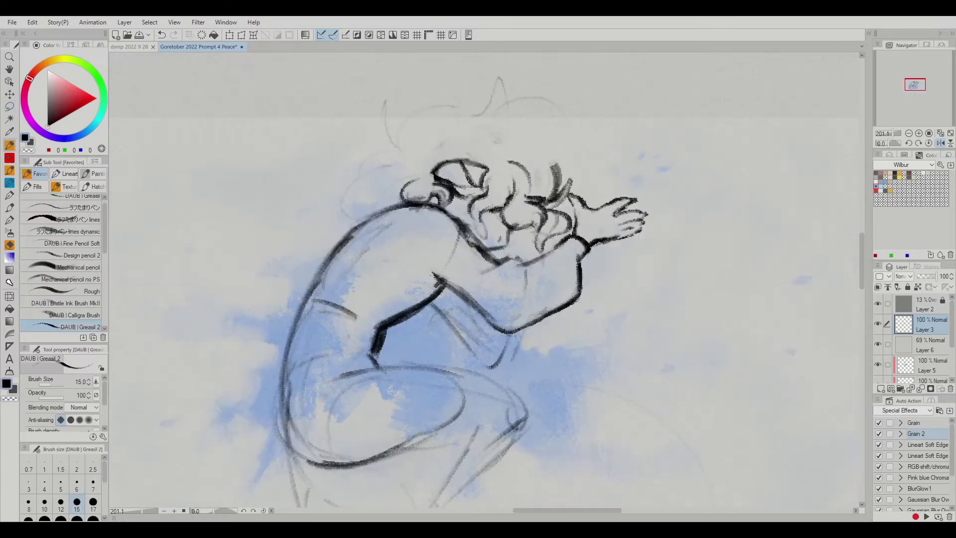
Draw the upper hair contour as dark curls with an upward flick at the crown.
{"action": "scroll", "coordinate": [489, 200], "scroll_direction": "down", "scroll_amount": 4}
{"action": "scroll", "coordinate": [488, 199], "scroll_direction": "up", "scroll_amount": 4}
{"action": "key", "text": "h"}
{"action": "left_click_drag", "start_coordinate": [396, 136], "coordinate": [379, 196]}
{"action": "key", "text": "ctrl+z"}
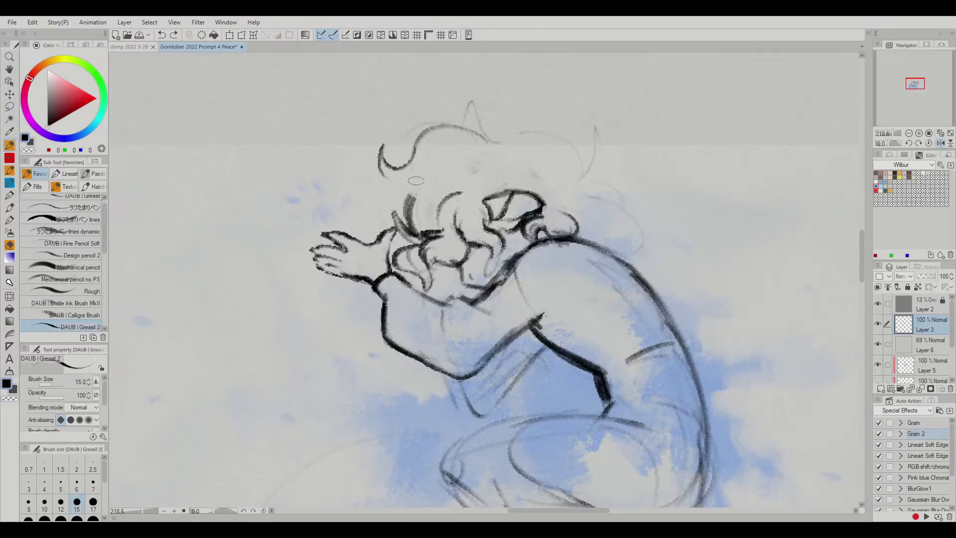
{"action": "key", "text": "ctrl+z"}
{"action": "key", "text": "h"}
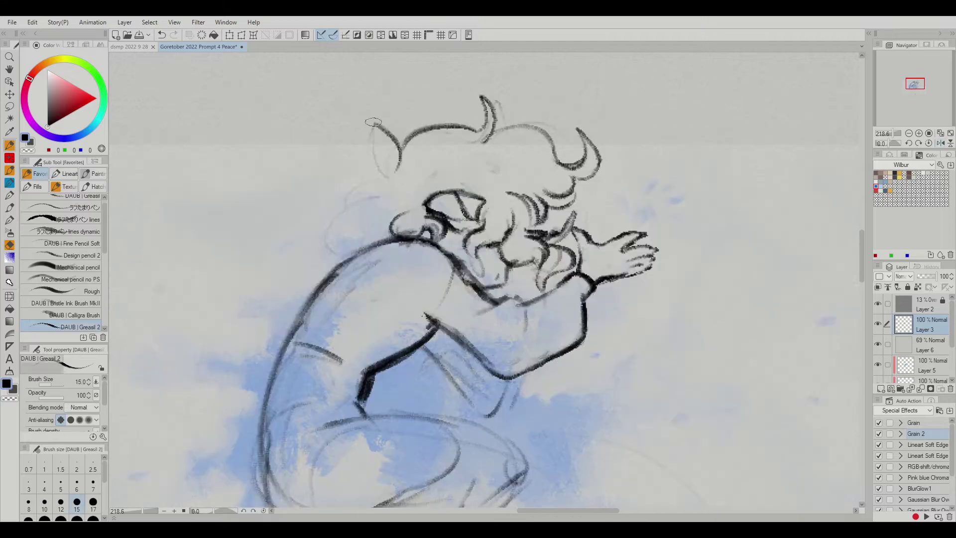
Draw the curly tufts of hair at the back of the head, down to the nape.
{"action": "left_click_drag", "start_coordinate": [319, 181], "coordinate": [347, 198]}
{"action": "left_click_drag", "start_coordinate": [316, 247], "coordinate": [369, 258]}
{"action": "key", "text": "h"}
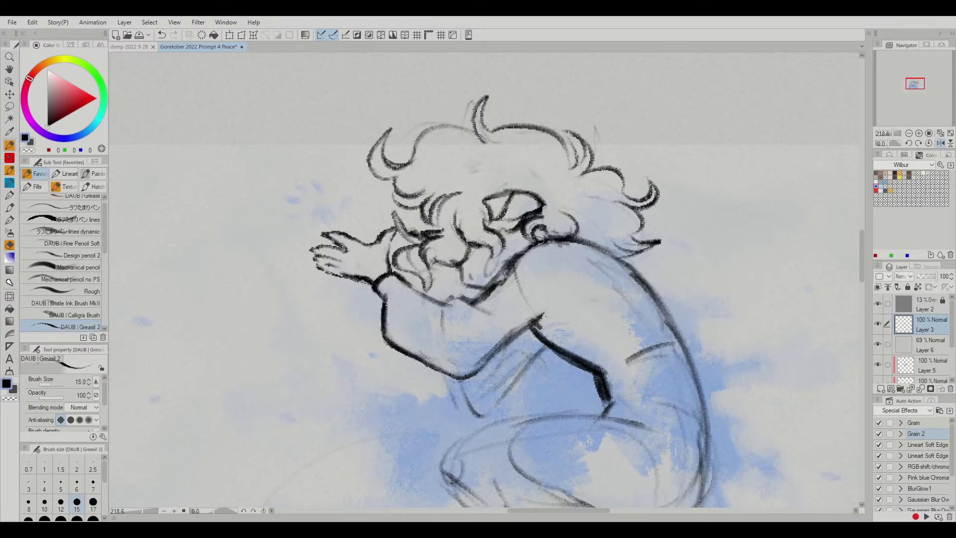
Add inner strands to the curly hair and refine the eye area of the face.
{"action": "key", "text": "h"}
{"action": "key", "text": "h"}
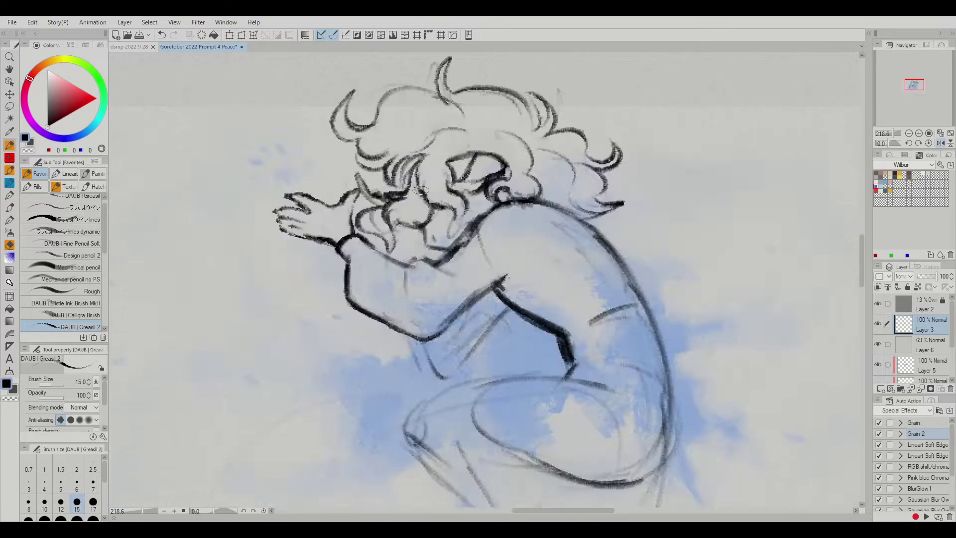
{"action": "key", "text": "h"}
{"action": "scroll", "coordinate": [531, 168], "scroll_direction": "up", "scroll_amount": 1}
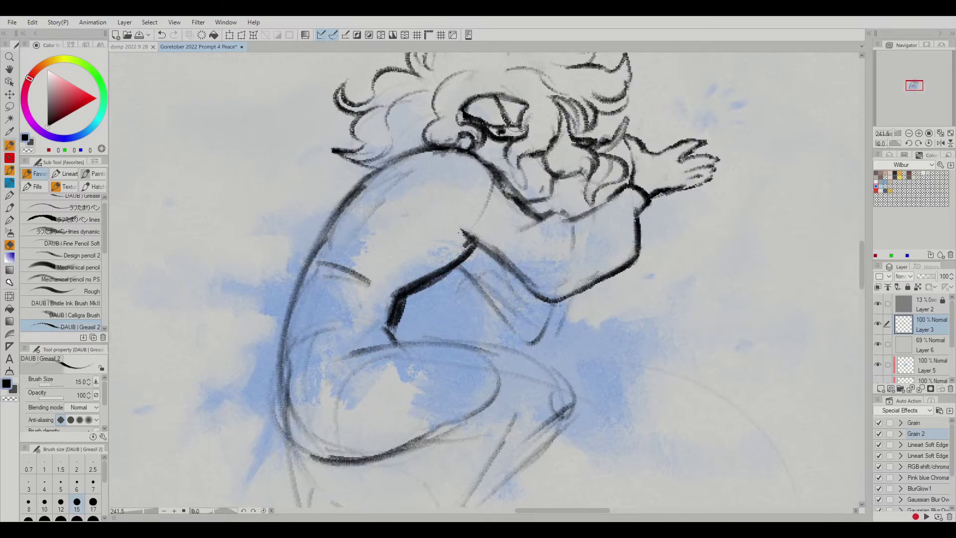
{"action": "key", "text": "h"}
{"action": "key", "text": "h"}
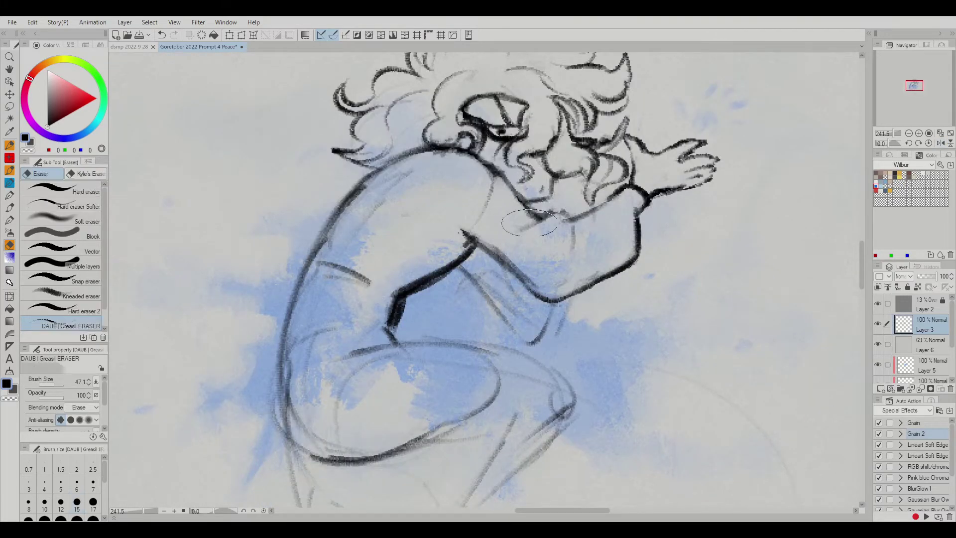
Redraw the far arm's elbow beneath the near arm and erase the leftover sketch lines around it.
{"action": "scroll", "coordinate": [496, 167], "scroll_direction": "down", "scroll_amount": 3}
{"action": "key", "text": "h"}
{"action": "key", "text": "h"}
{"action": "left_click_drag", "start_coordinate": [465, 195], "coordinate": [444, 217]}
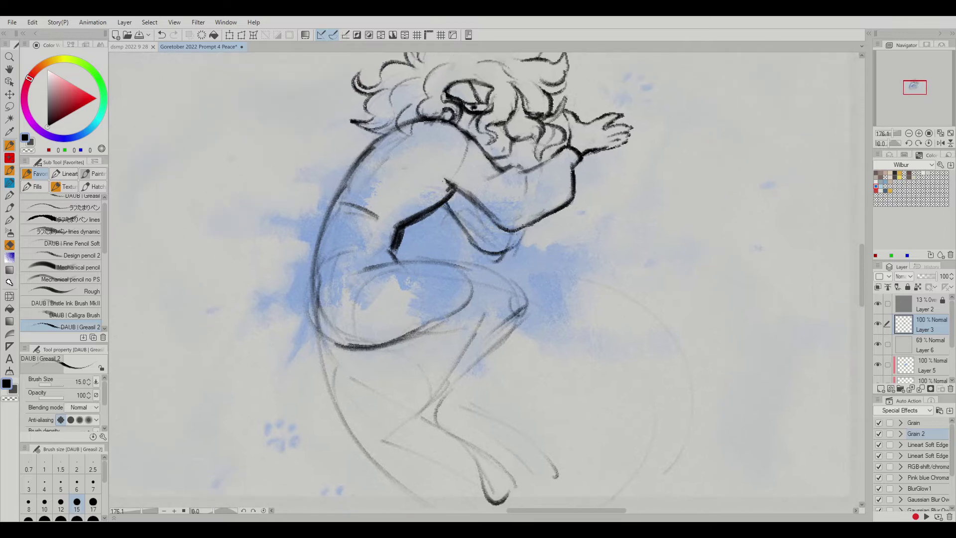
{"action": "key", "text": "e"}
{"action": "key", "text": "h"}
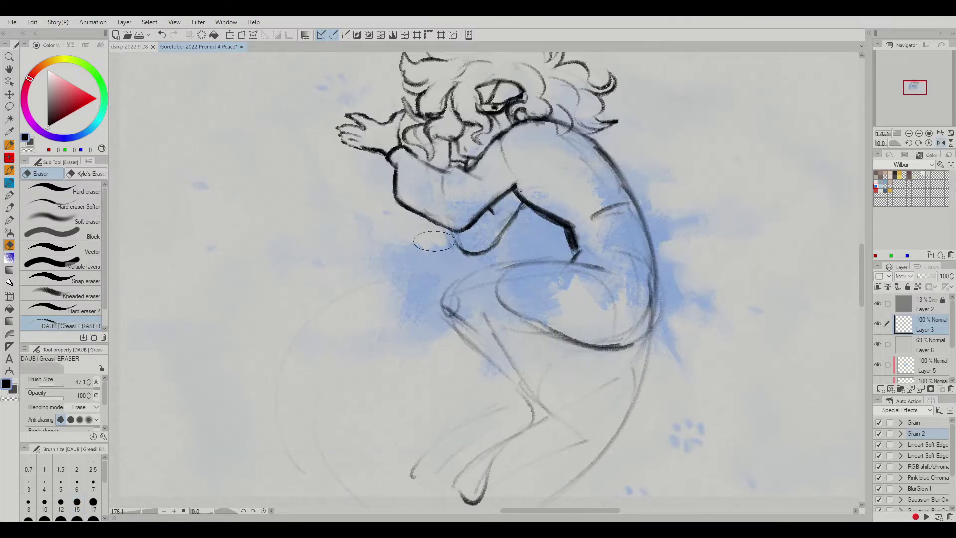
Sketch the waistline across the torso and a bulging shirt fold at the lower back.
{"action": "key", "text": "h"}
{"action": "left_click_drag", "start_coordinate": [348, 222], "coordinate": [393, 232]}
{"action": "key", "text": "p"}
{"action": "scroll", "coordinate": [419, 235], "scroll_direction": "down", "scroll_amount": 2}
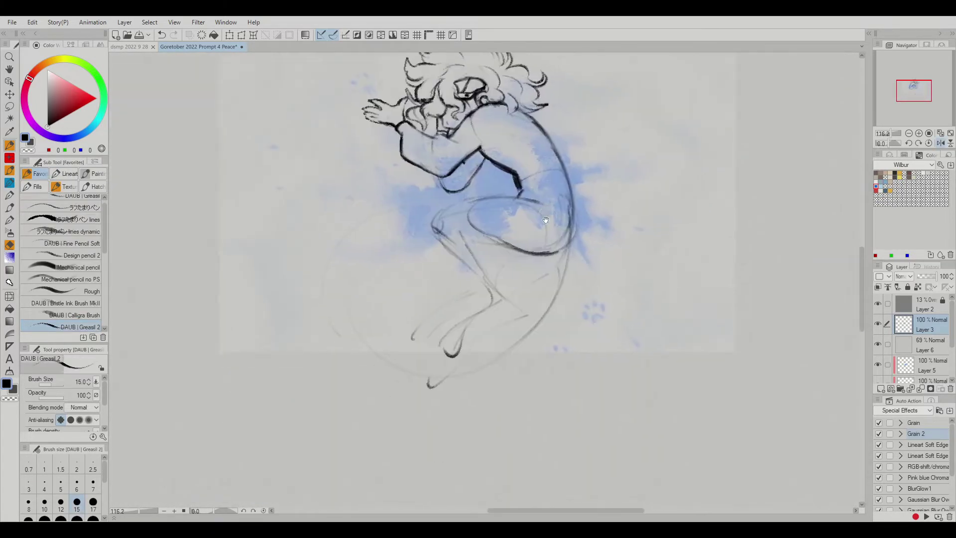
{"action": "key", "text": "h"}
{"action": "scroll", "coordinate": [428, 237], "scroll_direction": "up", "scroll_amount": 2}
{"action": "key", "text": "h"}
{"action": "scroll", "coordinate": [447, 240], "scroll_direction": "up", "scroll_amount": 1}
{"action": "left_click_drag", "start_coordinate": [435, 118], "coordinate": [351, 213]}
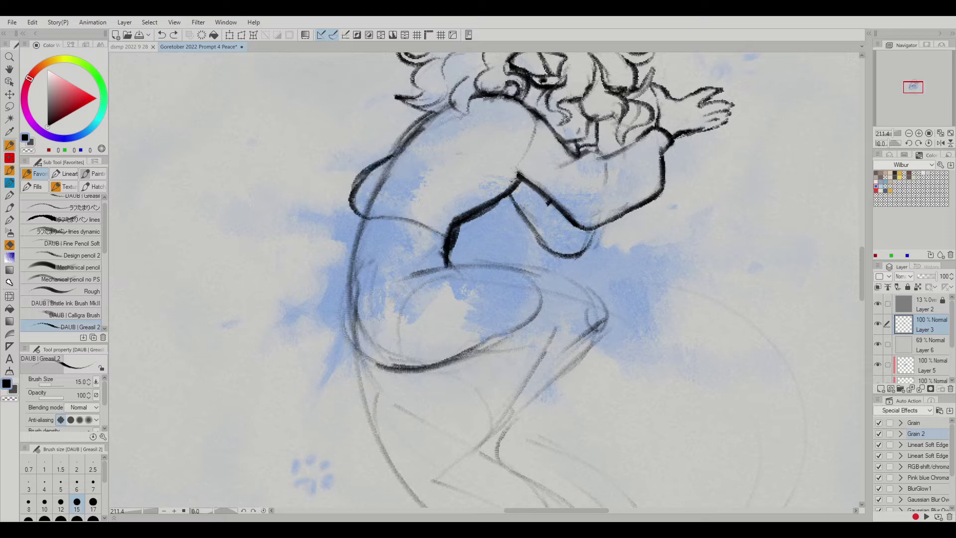
Restore the smooth back contour and redraw the shirt's front hem with a small fold above the waist.
{"action": "key", "text": "h"}
{"action": "key", "text": "h"}
{"action": "key", "text": "h"}
{"action": "key", "text": "h"}
{"action": "left_click_drag", "start_coordinate": [467, 232], "coordinate": [436, 263]}
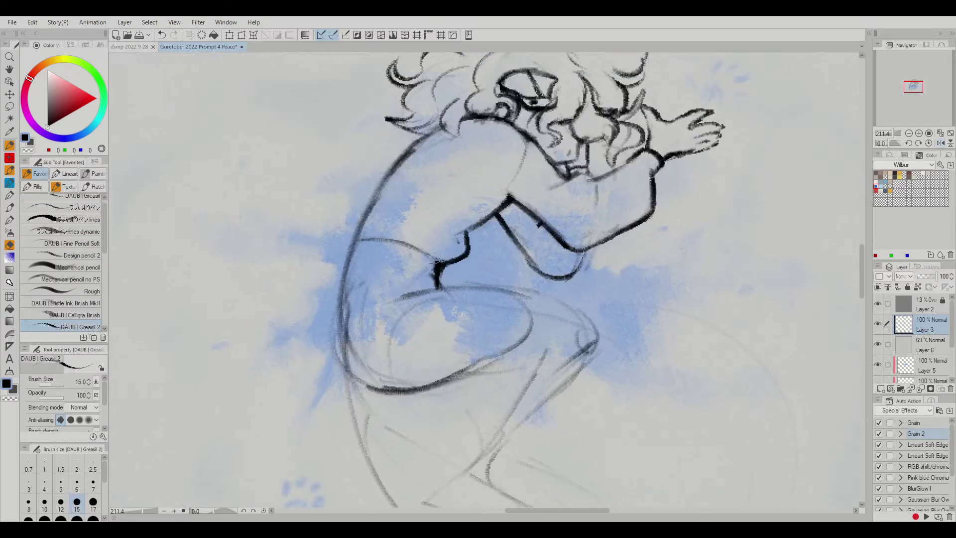
Draw the shirt's hem across the lower back and add a waistband with a belt loop beneath it.
{"action": "left_click_drag", "start_coordinate": [377, 197], "coordinate": [349, 237]}
{"action": "key", "text": "h"}
{"action": "key", "text": "h"}
{"action": "mouse_move", "coordinate": [431, 215]}
{"action": "left_mouse_down"}
{"action": "mouse_move", "coordinate": [371, 248]}
{"action": "mouse_move", "coordinate": [461, 250]}
{"action": "left_mouse_up"}
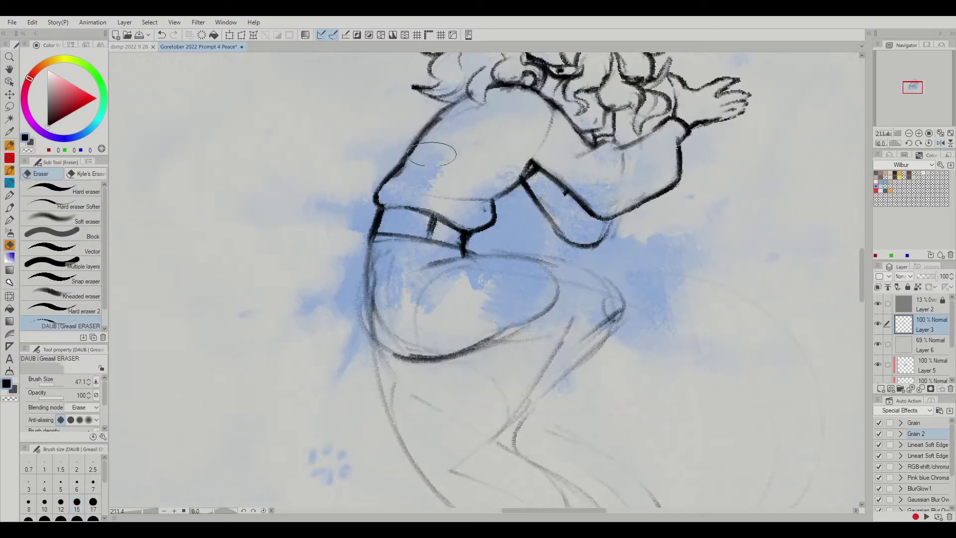
Erase the old waistline inside the shirt and add light crease lines above the hem.
{"action": "scroll", "coordinate": [450, 172], "scroll_direction": "down", "scroll_amount": 5}
{"action": "scroll", "coordinate": [478, 149], "scroll_direction": "up", "scroll_amount": 6}
{"action": "key", "text": "h"}
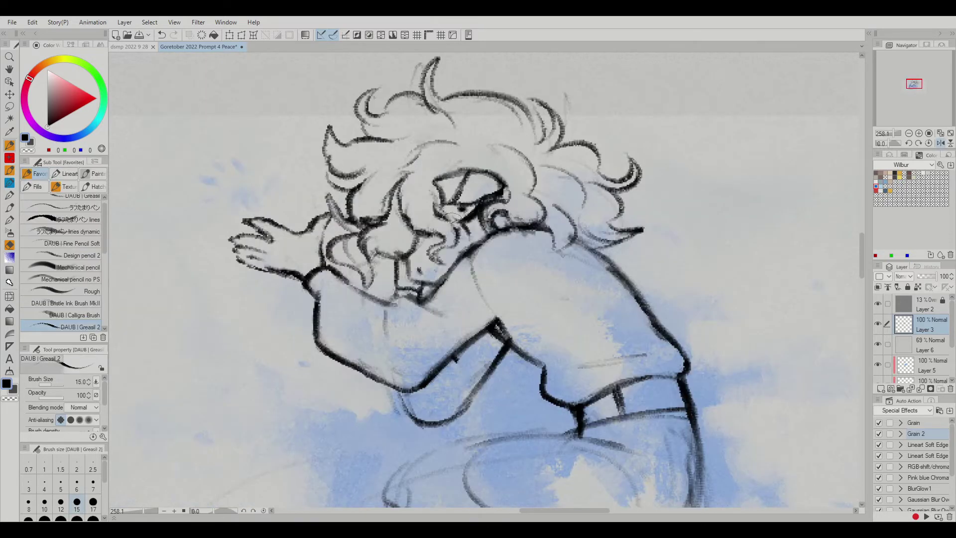
Draw the near thigh's upper contour from the waistband, around the knee and down the shin.
{"action": "key", "text": "h"}
{"action": "scroll", "coordinate": [473, 269], "scroll_direction": "down", "scroll_amount": 5}
{"action": "key", "text": "h"}
{"action": "key", "text": "h"}
{"action": "scroll", "coordinate": [514, 257], "scroll_direction": "up", "scroll_amount": 3}
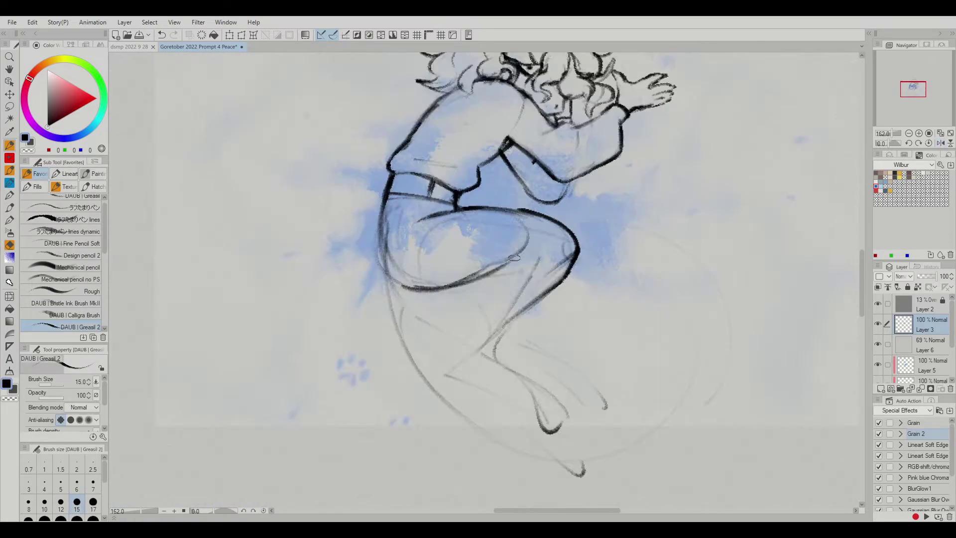
Erase the construction oval inside the thigh and draw the calf line, knee folds and trouser pocket.
{"action": "key", "text": "h"}
{"action": "key", "text": "h"}
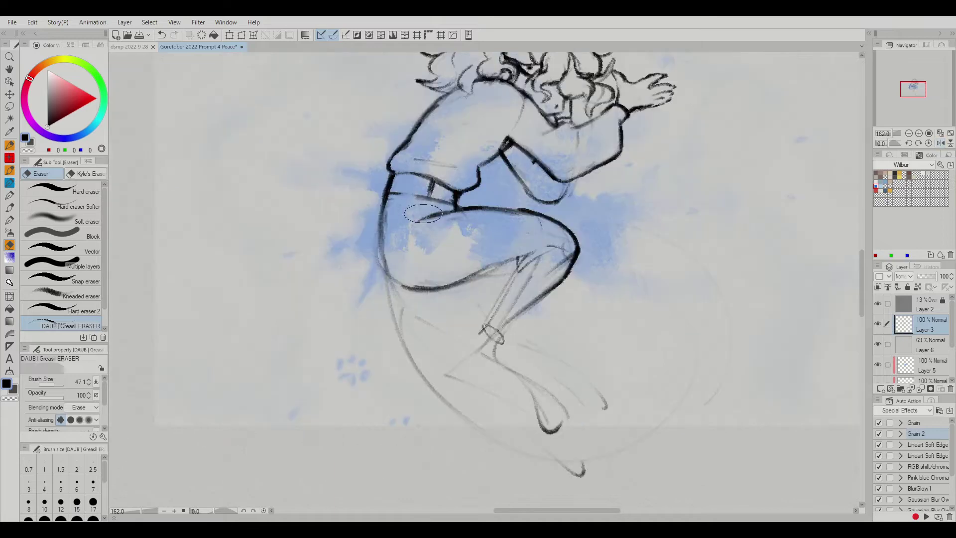
{"action": "left_click_drag", "start_coordinate": [418, 194], "coordinate": [412, 235]}
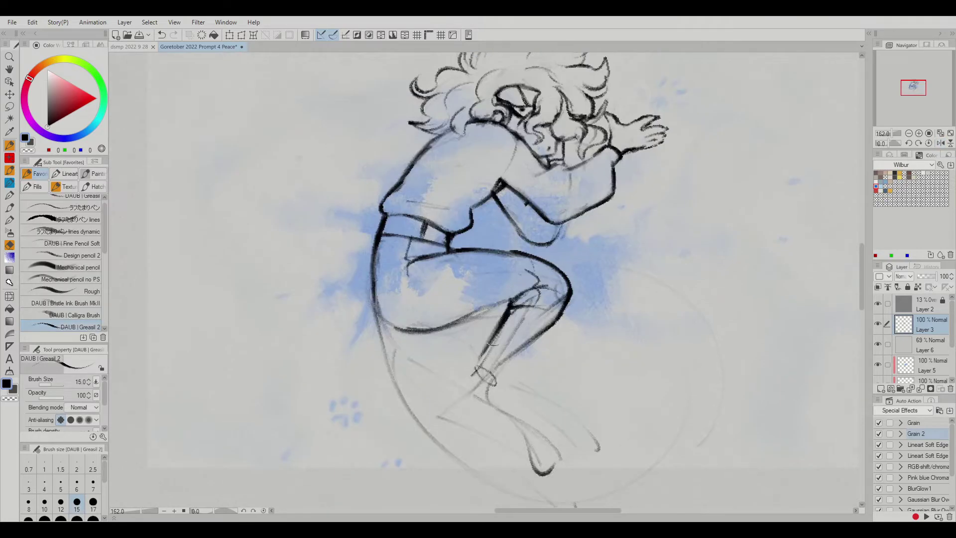
Draw a rolled cuff at the ankle end of the near trouser leg.
{"action": "key", "text": "e"}
{"action": "key", "text": "h"}
{"action": "key", "text": "h"}
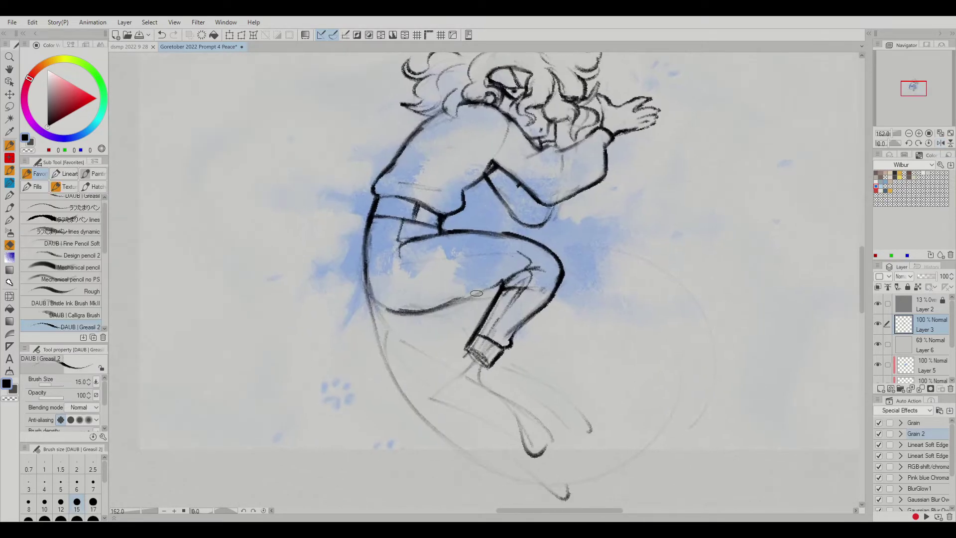
Erase the rough underside of the buttock and thigh and redraw it as a clean curve beside the tail line.
{"action": "scroll", "coordinate": [382, 302], "scroll_direction": "down", "scroll_amount": 4}
{"action": "scroll", "coordinate": [382, 302], "scroll_direction": "up", "scroll_amount": 5}
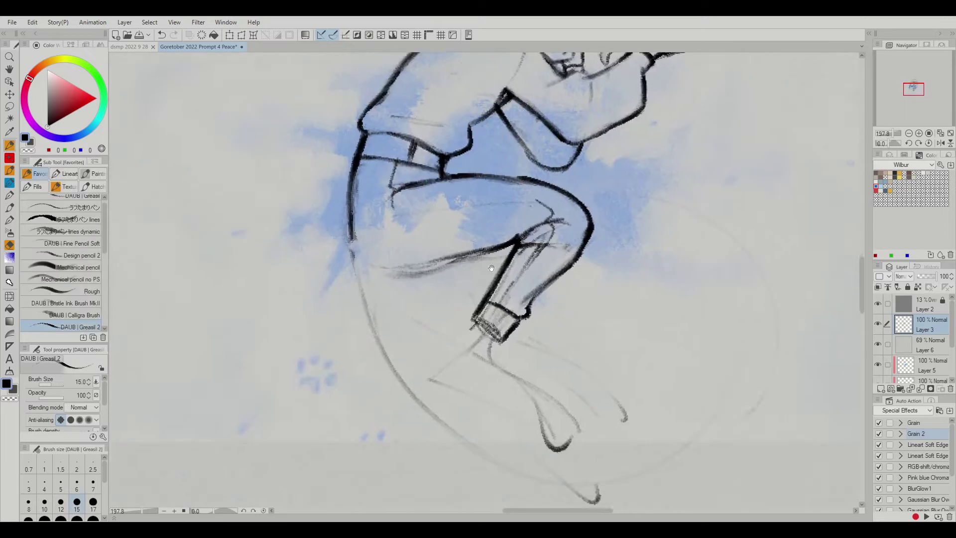
{"action": "left_click_drag", "start_coordinate": [384, 265], "coordinate": [443, 288]}
{"action": "key", "text": "p"}
{"action": "key", "text": "h"}
{"action": "key", "text": "h"}
{"action": "mouse_move", "coordinate": [436, 182]}
{"action": "left_mouse_down"}
{"action": "mouse_move", "coordinate": [423, 274]}
{"action": "mouse_move", "coordinate": [450, 386]}
{"action": "left_mouse_up"}
{"action": "key", "text": "h"}
{"action": "key", "text": "h"}
{"action": "key", "text": "h"}
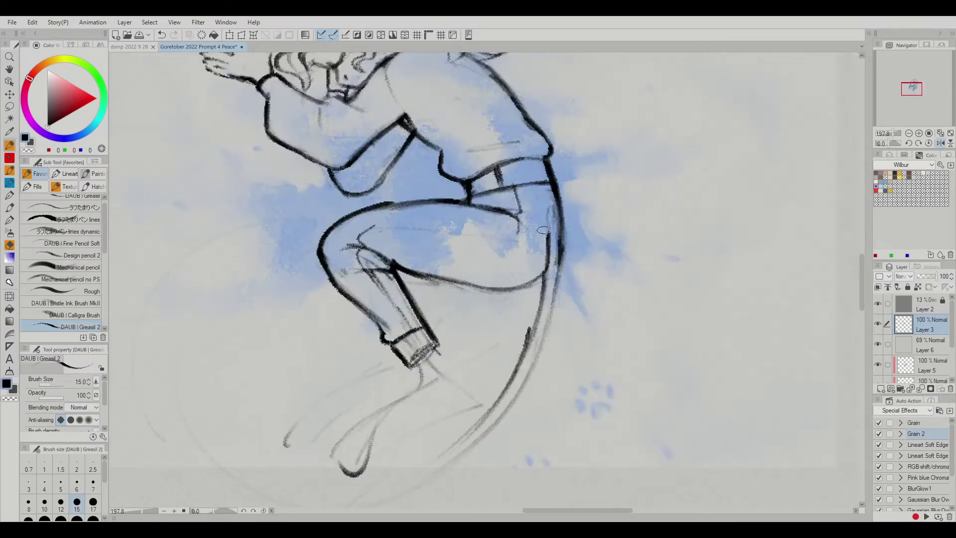
Rework the hip and buttock contour into one rounded line running from the waistband into the thigh.
{"action": "key", "text": "h"}
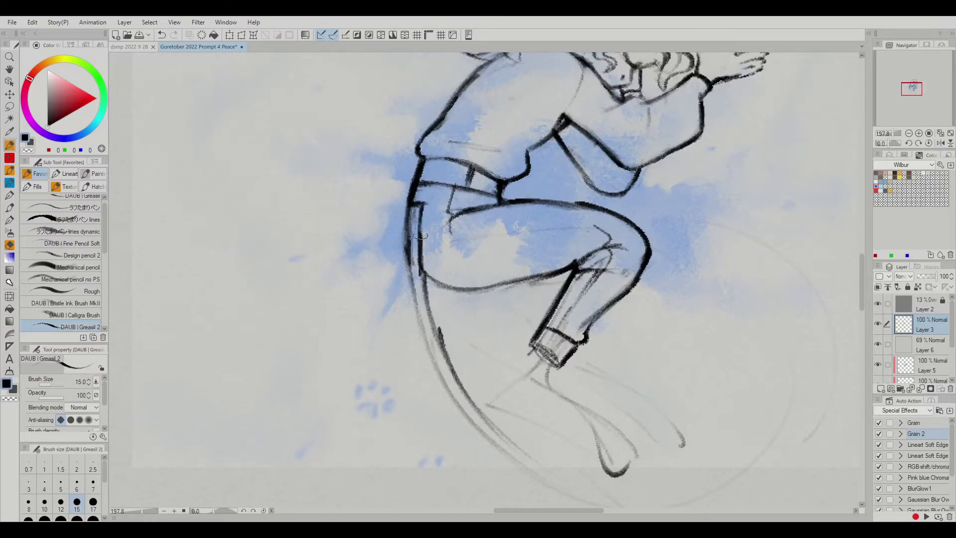
{"action": "scroll", "coordinate": [420, 235], "scroll_direction": "down", "scroll_amount": 5}
{"action": "scroll", "coordinate": [498, 249], "scroll_direction": "up", "scroll_amount": 3}
{"action": "key", "text": "m"}
{"action": "mouse_move", "coordinate": [396, 225]}
{"action": "left_mouse_down"}
{"action": "mouse_move", "coordinate": [498, 465]}
{"action": "mouse_move", "coordinate": [548, 419]}
{"action": "left_mouse_up"}
{"action": "key", "text": "h"}
{"action": "key", "text": "h"}
{"action": "key", "text": "p"}
{"action": "left_click_drag", "start_coordinate": [405, 234], "coordinate": [422, 274]}
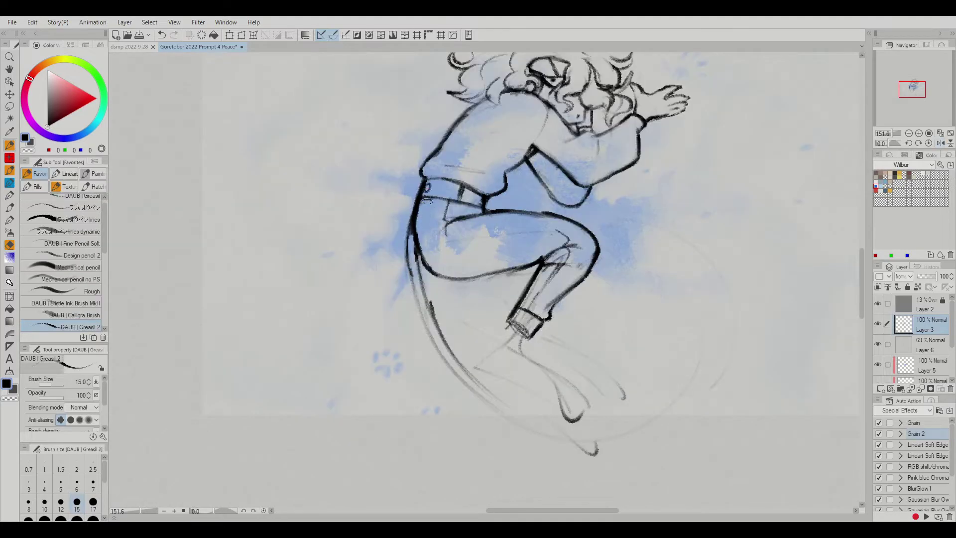
Add a dark belt loop at the back of the waistband and clean up the fold behind the knee.
{"action": "left_click_drag", "start_coordinate": [417, 198], "coordinate": [409, 244]}
{"action": "key", "text": "h"}
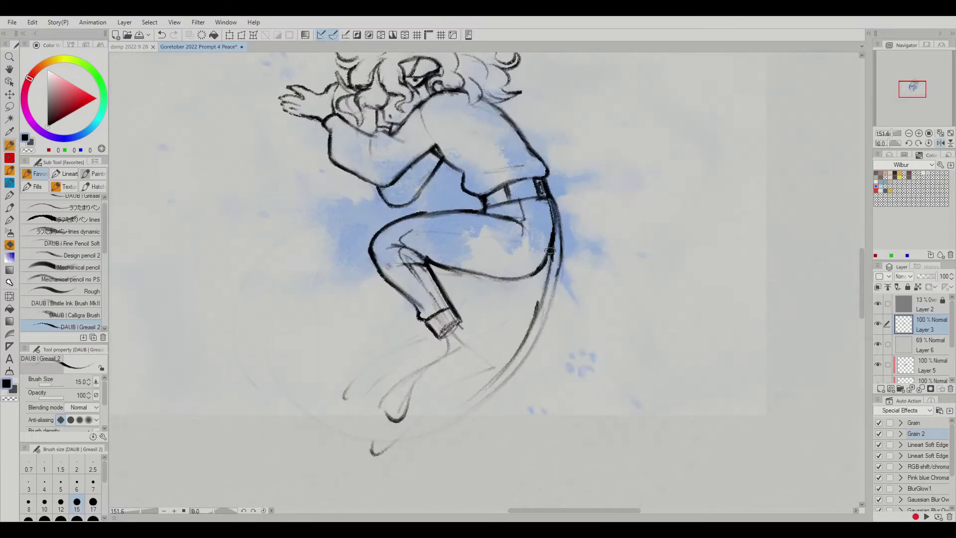
{"action": "key", "text": "h"}
{"action": "key", "text": "e"}
{"action": "key", "text": "p"}
{"action": "key", "text": "e"}
{"action": "key", "text": "p"}
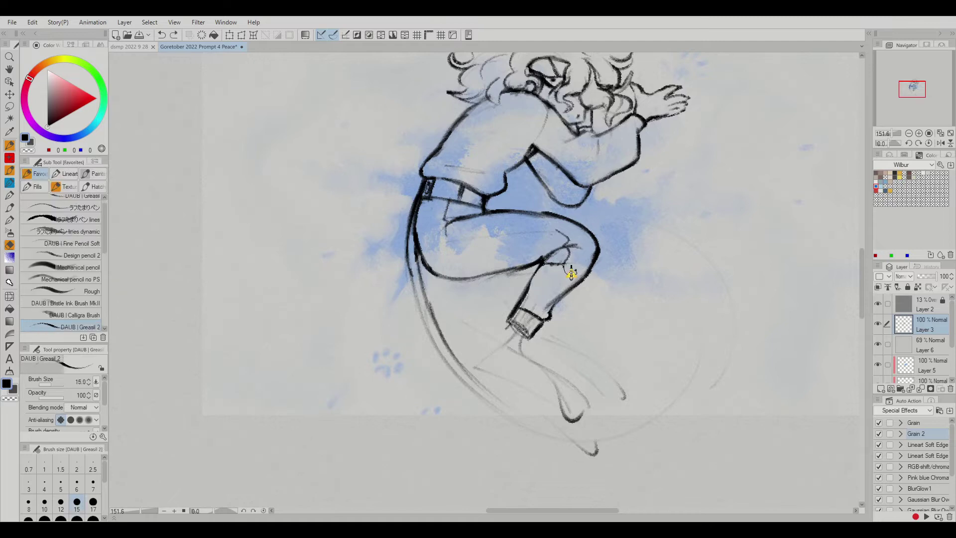
Draw the near ankle and heel emerging from the trouser cuff.
{"action": "key", "text": "e"}
{"action": "key", "text": "h"}
{"action": "key", "text": "p"}
{"action": "key", "text": "h"}
{"action": "left_click_drag", "start_coordinate": [518, 293], "coordinate": [505, 328]}
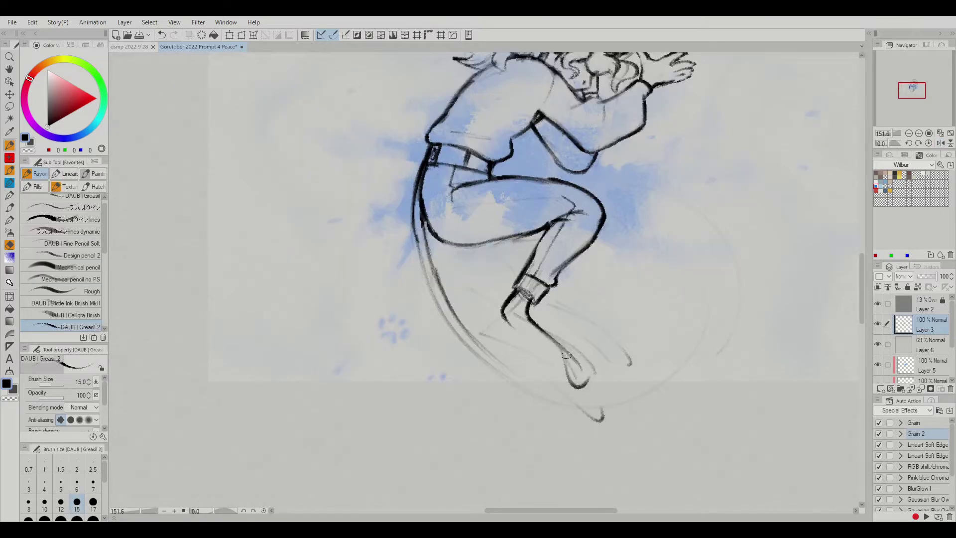
Outline the near foot from heel to rounded toe, replacing the rough foot sketch.
{"action": "key", "text": "e"}
{"action": "left_click_drag", "start_coordinate": [568, 254], "coordinate": [550, 279]}
{"action": "key", "text": "p"}
{"action": "key", "text": "ctrl+z"}
{"action": "key", "text": "h"}
{"action": "key", "text": "e"}
{"action": "left_click_drag", "start_coordinate": [468, 316], "coordinate": [394, 379]}
{"action": "key", "text": "h"}
{"action": "key", "text": "p"}
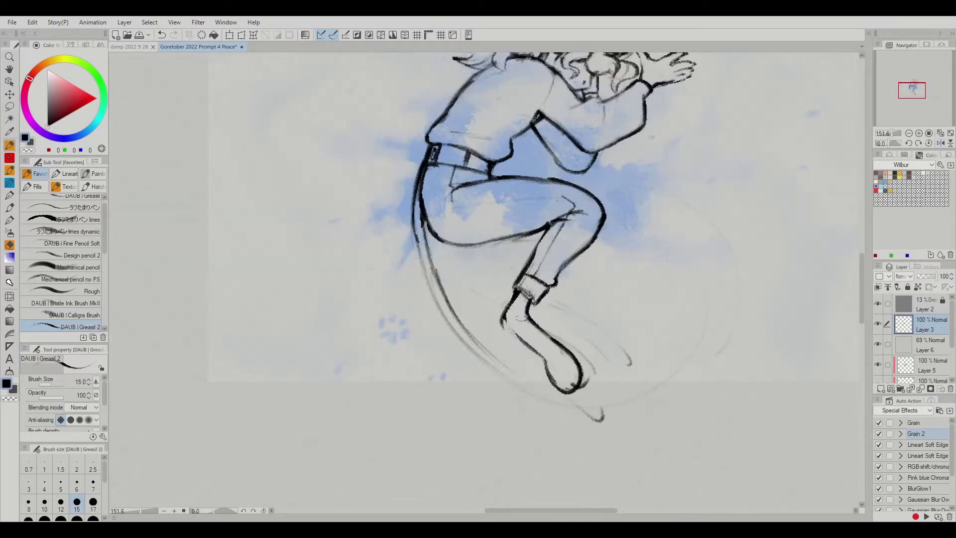
Erase the stray lines around the near foot and draw the toes at its tip.
{"action": "key", "text": "e"}
{"action": "mouse_move", "coordinate": [533, 292]}
{"action": "left_mouse_down"}
{"action": "mouse_move", "coordinate": [500, 348]}
{"action": "mouse_move", "coordinate": [598, 389]}
{"action": "left_mouse_up"}
{"action": "key", "text": "h"}
{"action": "key", "text": "p"}
{"action": "left_click_drag", "start_coordinate": [448, 292], "coordinate": [438, 304]}
{"action": "key", "text": "h"}
{"action": "left_click_drag", "start_coordinate": [530, 351], "coordinate": [511, 338]}
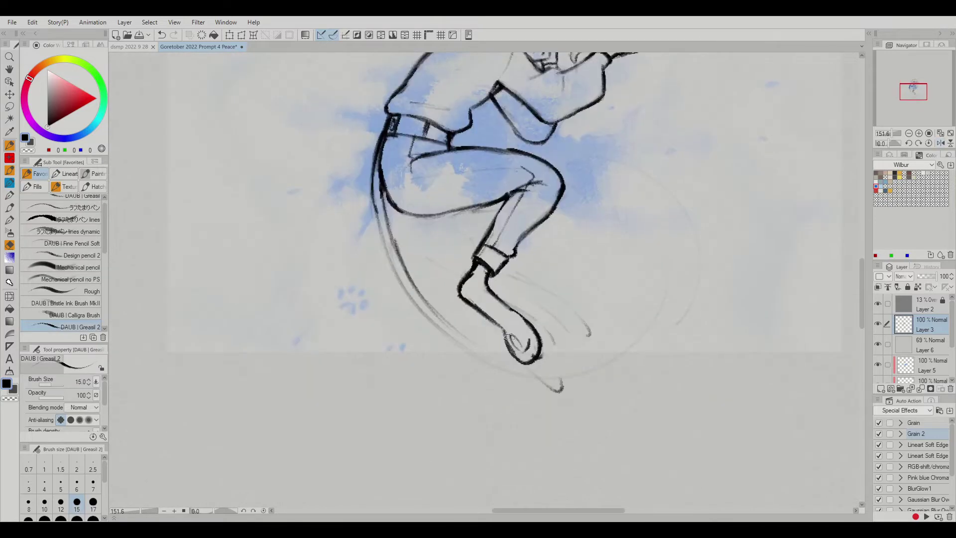
{"action": "key", "text": "ctrl+z"}
{"action": "scroll", "coordinate": [502, 333], "scroll_direction": "up", "scroll_amount": 2}
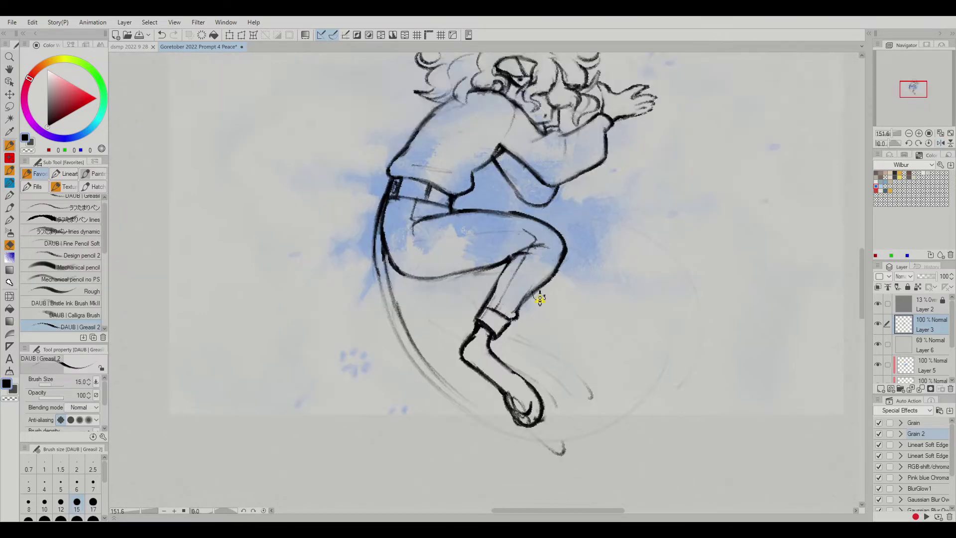
Draw the far leg's front edge down from the knee and rough in its foot, erasing the old guide lines.
{"action": "key", "text": "h"}
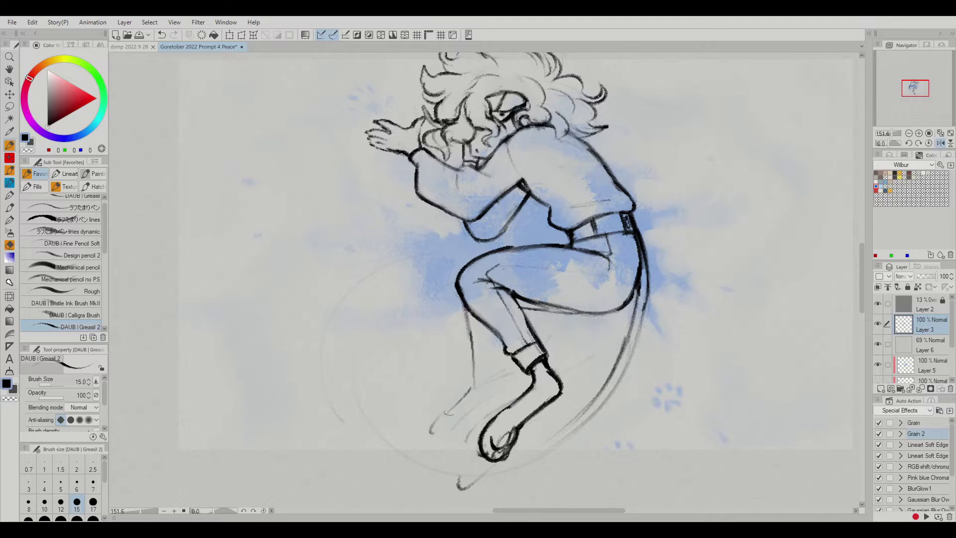
{"action": "key", "text": "h"}
{"action": "key", "text": "e"}
{"action": "left_click_drag", "start_coordinate": [528, 296], "coordinate": [440, 326]}
{"action": "key", "text": "h"}
{"action": "key", "text": "p"}
{"action": "key", "text": "h"}
{"action": "left_click_drag", "start_coordinate": [558, 323], "coordinate": [550, 374]}
{"action": "key", "text": "e"}
{"action": "key", "text": "p"}
{"action": "scroll", "coordinate": [502, 280], "scroll_direction": "down", "scroll_amount": 3}
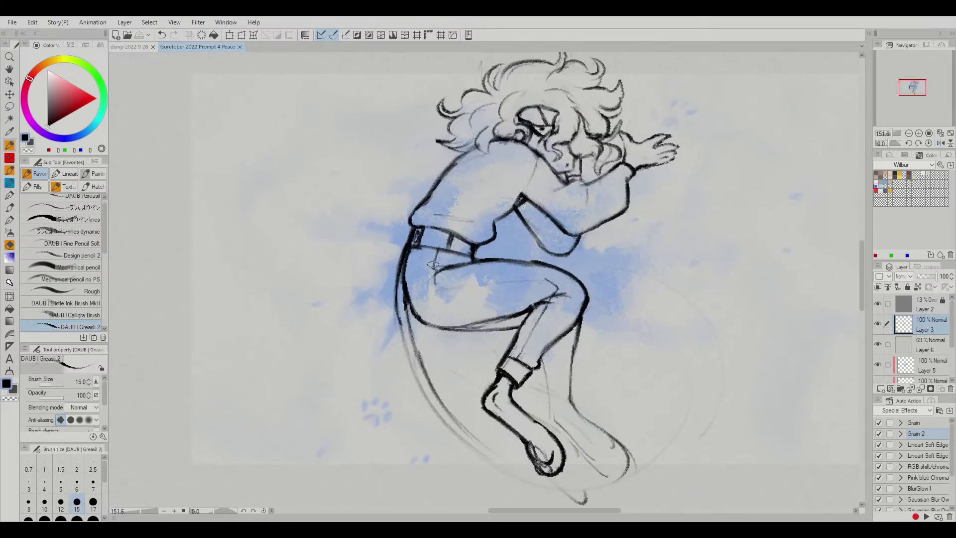
Hide the blue background paint and draw the inner edge of the far shin behind the near leg.
{"action": "scroll", "coordinate": [501, 280], "scroll_direction": "up", "scroll_amount": 3}
{"action": "scroll", "coordinate": [502, 280], "scroll_direction": "down", "scroll_amount": 3}
{"action": "scroll", "coordinate": [485, 339], "scroll_direction": "up", "scroll_amount": 3}
{"action": "key", "text": "e"}
{"action": "key", "text": "h"}
{"action": "key", "text": "p"}
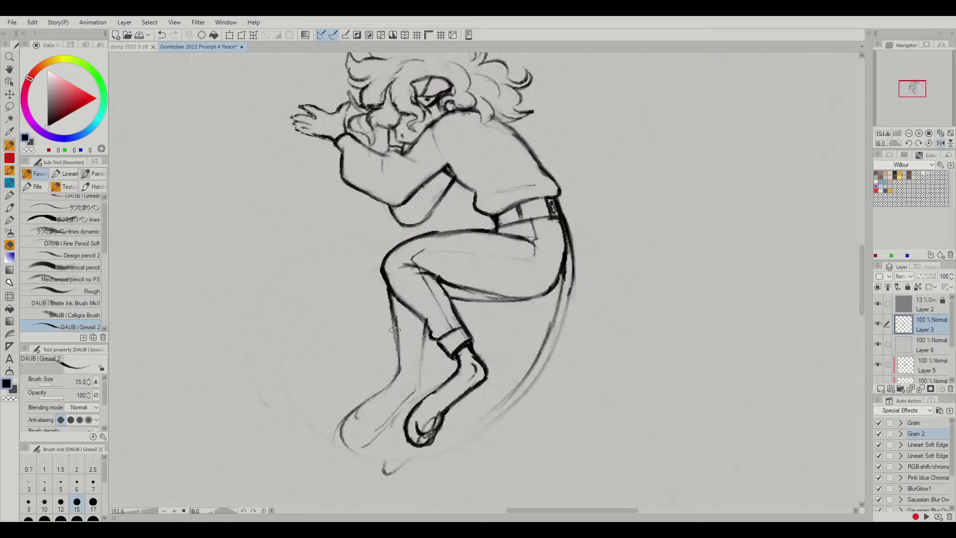
Draw a rolled cuff on the far trouser leg and firm up the outline of the far foot.
{"action": "key", "text": "h"}
{"action": "key", "text": "e"}
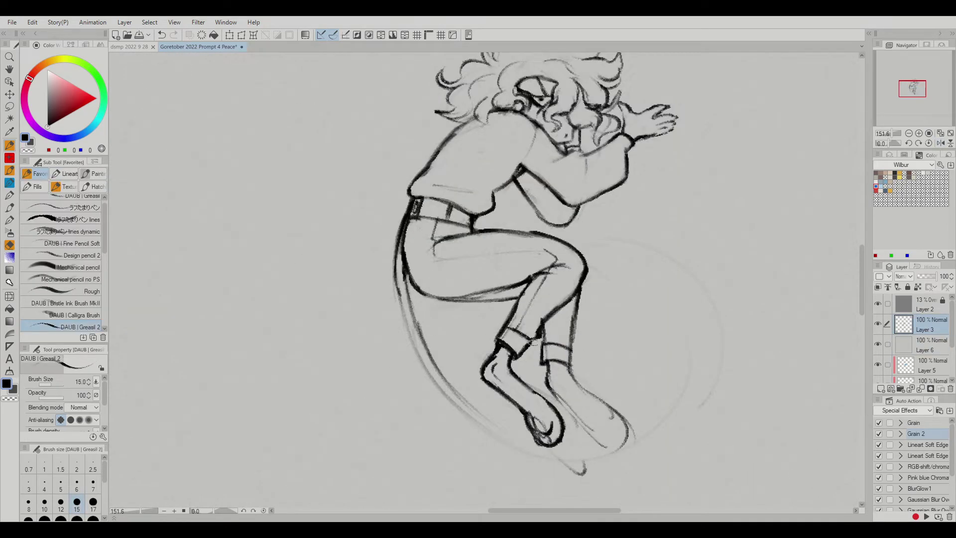
{"action": "key", "text": "p"}
{"action": "key", "text": "e"}
{"action": "key", "text": "p"}
{"action": "key", "text": "e"}
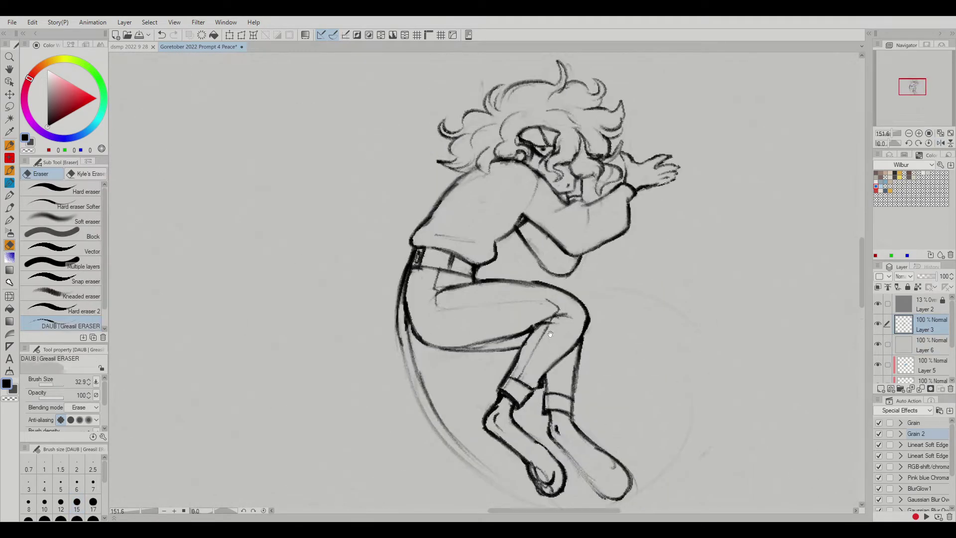
Draw the toes on the far foot and tidy the lines around them.
{"action": "key", "text": "p"}
{"action": "scroll", "coordinate": [495, 381], "scroll_direction": "up", "scroll_amount": 3}
{"action": "key", "text": "e"}
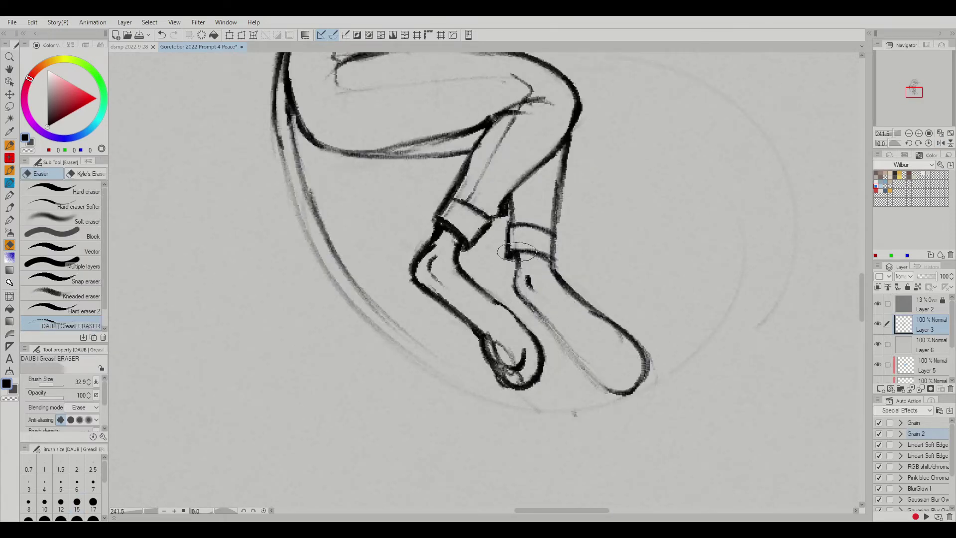
{"action": "key", "text": "p"}
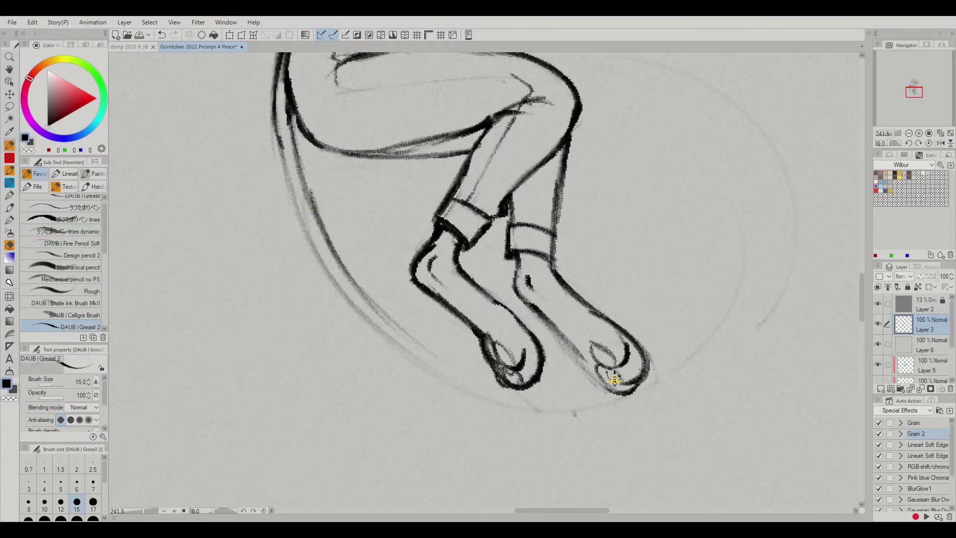
{"action": "key", "text": "h"}
{"action": "key", "text": "ctrl+z"}
{"action": "scroll", "coordinate": [402, 332], "scroll_direction": "down", "scroll_amount": 4}
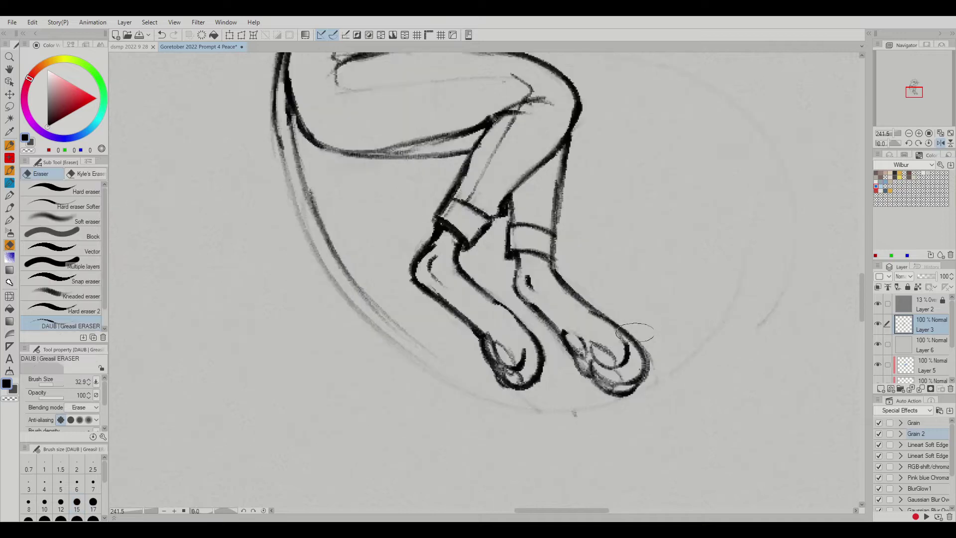
Lasso the far foot, transform it to fit the leg better, and clear the selection.
{"action": "key", "text": "m"}
{"action": "mouse_move", "coordinate": [389, 355]}
{"action": "left_mouse_down"}
{"action": "mouse_move", "coordinate": [432, 401]}
{"action": "mouse_move", "coordinate": [394, 359]}
{"action": "left_mouse_up"}
{"action": "key", "text": "h"}
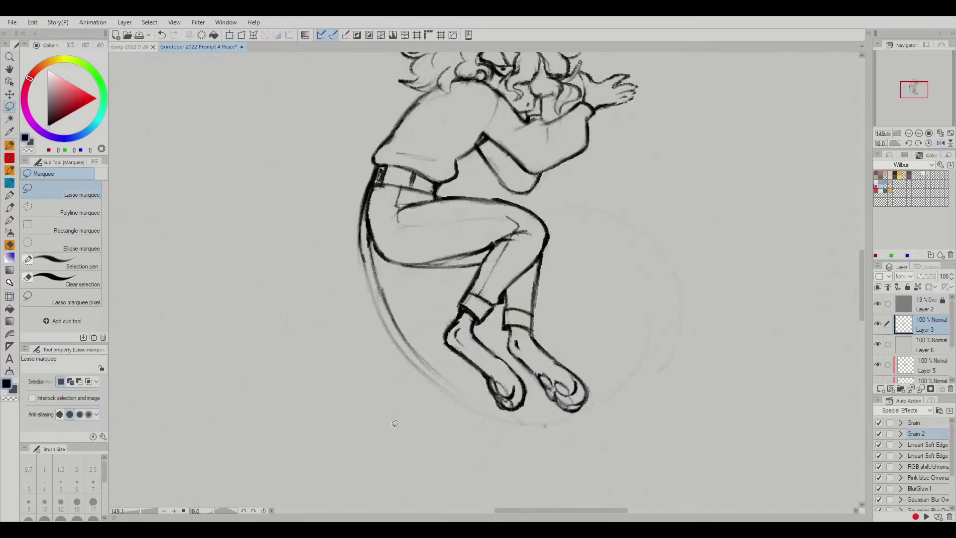
{"action": "key", "text": "ctrl+t"}
{"action": "left_click_drag", "start_coordinate": [577, 406], "coordinate": [588, 399]}
{"action": "key", "text": "Return"}
{"action": "key", "text": "h"}
{"action": "key", "text": "ctrl+d"}
{"action": "key", "text": "h"}
{"action": "scroll", "coordinate": [493, 319], "scroll_direction": "up", "scroll_amount": 4}
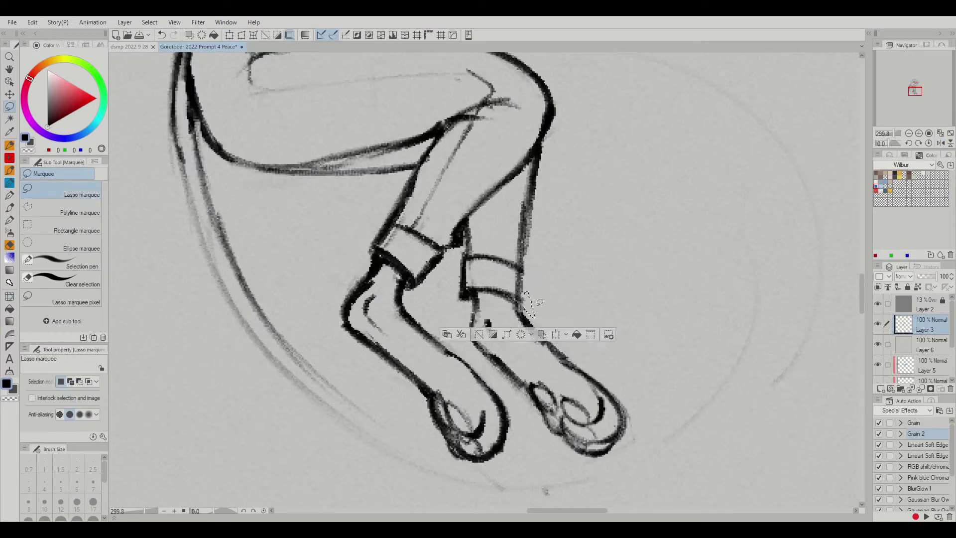
Draw the tail's outline sweeping from the hip beneath the feet and up in front of the legs.
{"action": "key", "text": "p"}
{"action": "key", "text": "h"}
{"action": "scroll", "coordinate": [432, 287], "scroll_direction": "down", "scroll_amount": 3}
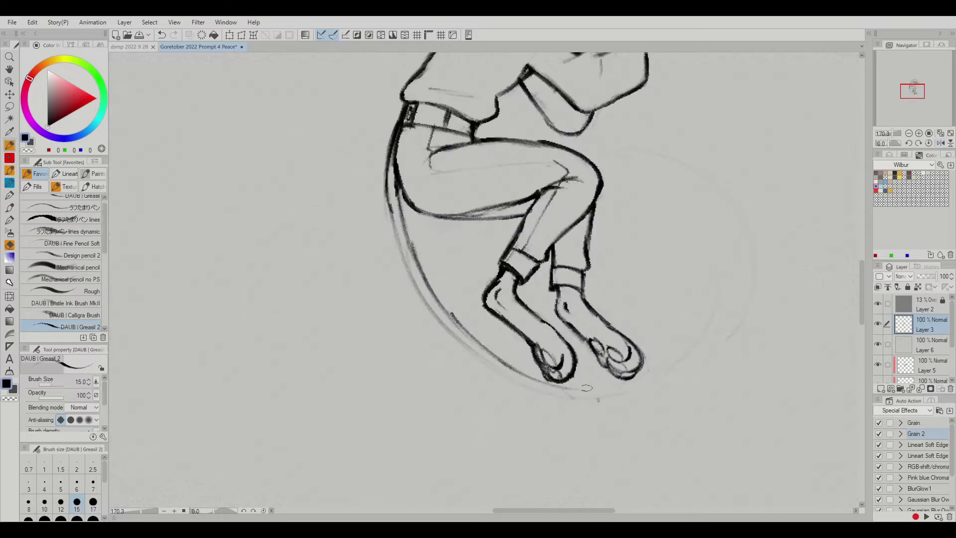
{"action": "key", "text": "h"}
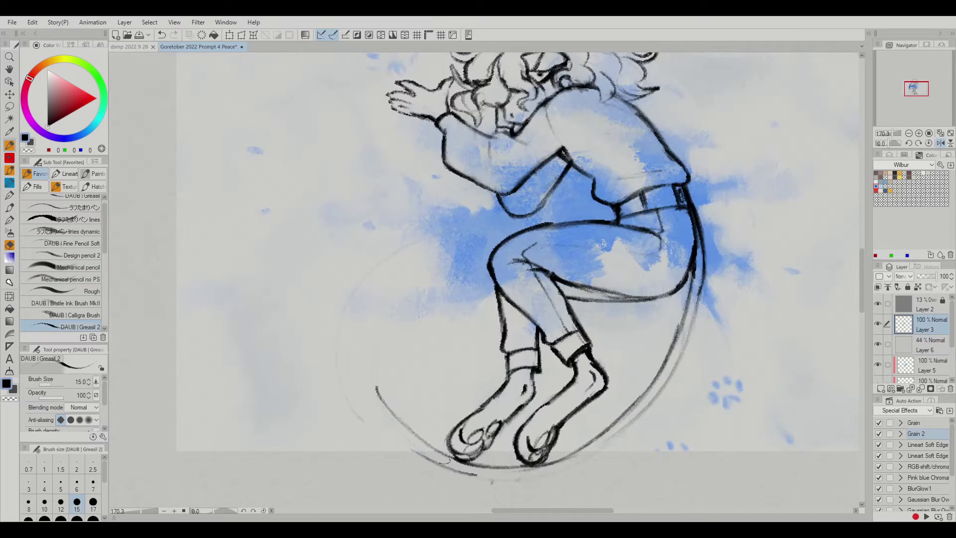
{"action": "left_click_drag", "start_coordinate": [415, 433], "coordinate": [399, 284]}
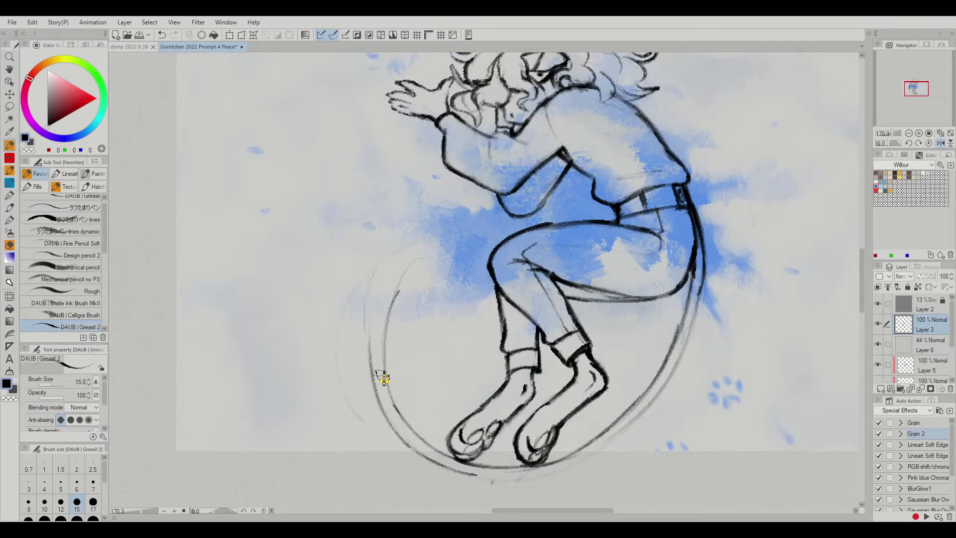
Try to extend the tail's upper end into a curl with a small rounded tip.
{"action": "key", "text": "h"}
{"action": "left_click_drag", "start_coordinate": [587, 379], "coordinate": [528, 221]}
{"action": "key", "text": "h"}
{"action": "left_click_drag", "start_coordinate": [444, 207], "coordinate": [477, 260]}
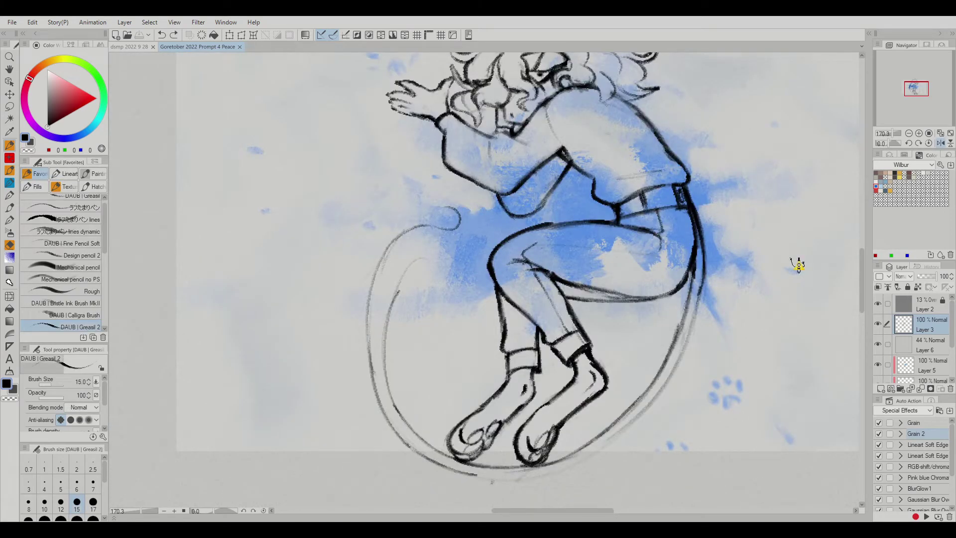
Try a large flared tuft at the tail's end, reaching toward the knee and elbow.
{"action": "key", "text": "h"}
{"action": "key", "text": "h"}
{"action": "left_click_drag", "start_coordinate": [438, 188], "coordinate": [480, 256]}
{"action": "key", "text": "h"}
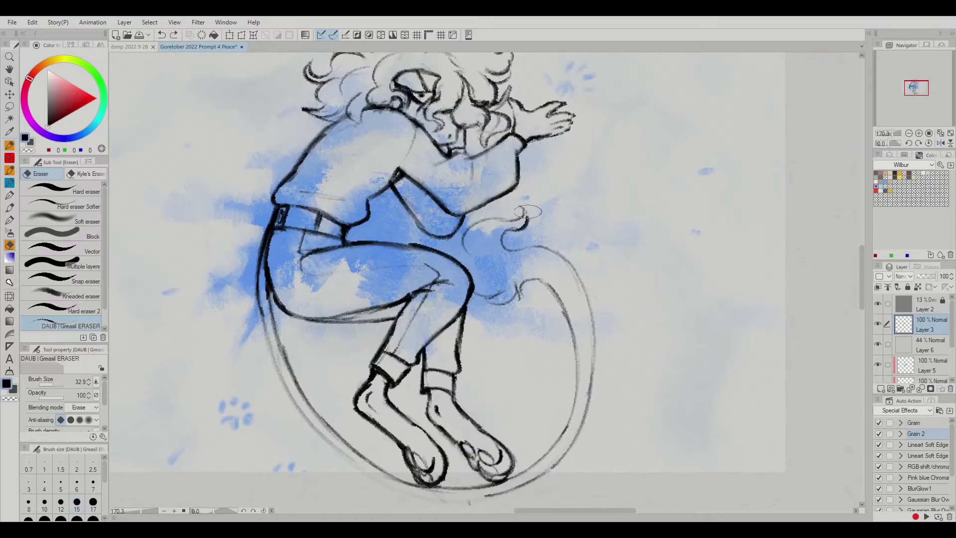
Undo the last tuft strokes at the tail's end.
{"action": "key", "text": "ctrl+z"}
{"action": "key", "text": "h"}
{"action": "key", "text": "ctrl+z"}
{"action": "key", "text": "ctrl+z"}
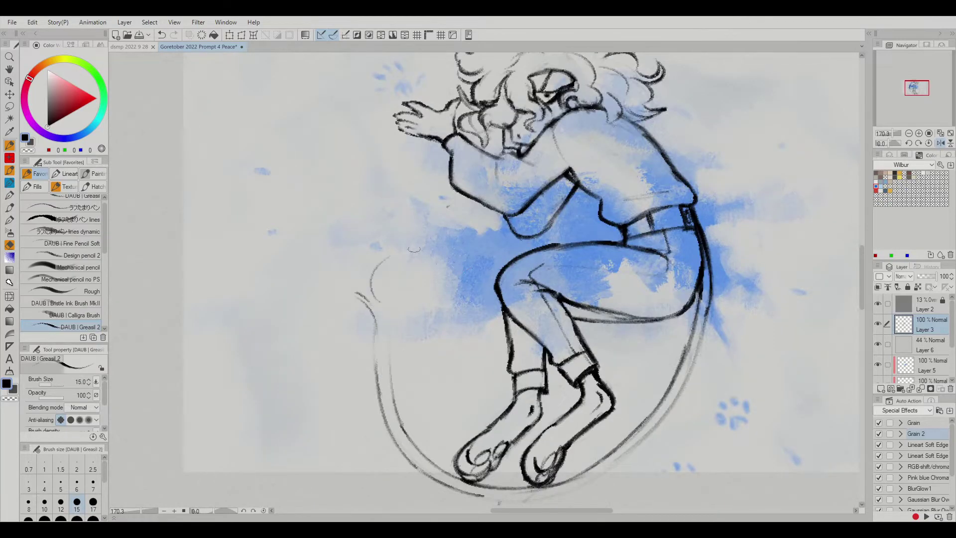
{"action": "key", "text": "ctrl+z"}
Draw a flame-like tuft at the tail's end with pointed wisps reaching toward the knee and outward.
{"action": "key", "text": "h"}
{"action": "key", "text": "h"}
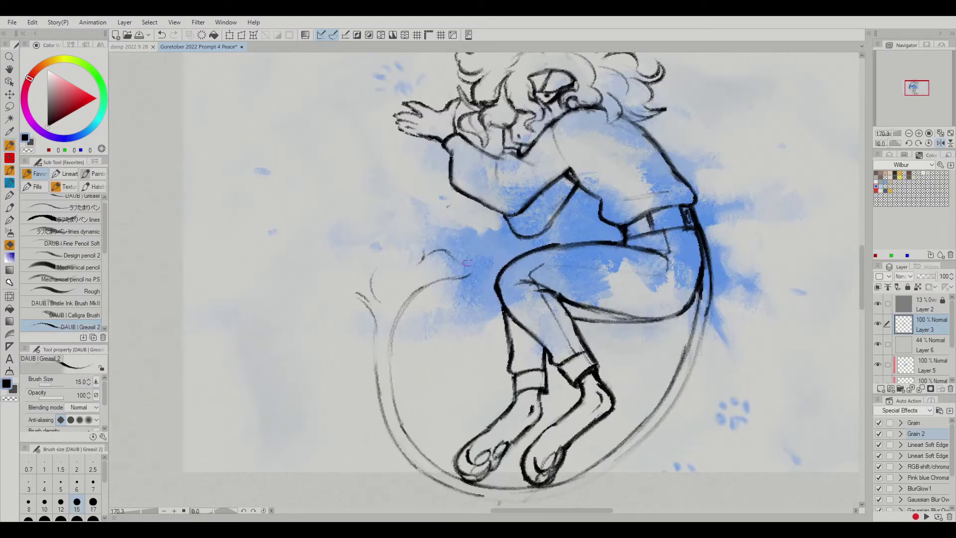
{"action": "key", "text": "h"}
{"action": "key", "text": "h"}
{"action": "left_click_drag", "start_coordinate": [407, 235], "coordinate": [358, 298]}
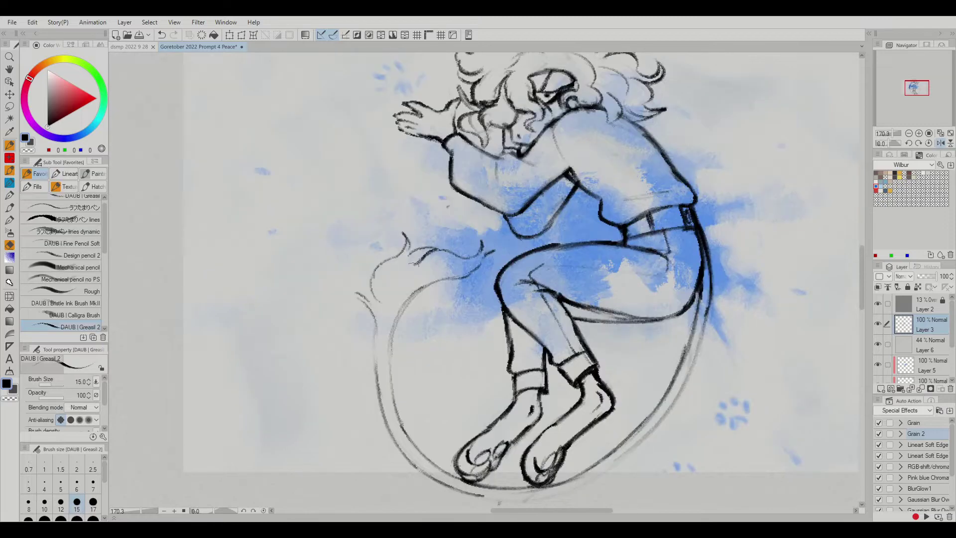
{"action": "key", "text": "h"}
{"action": "key", "text": "h"}
{"action": "key", "text": "h"}
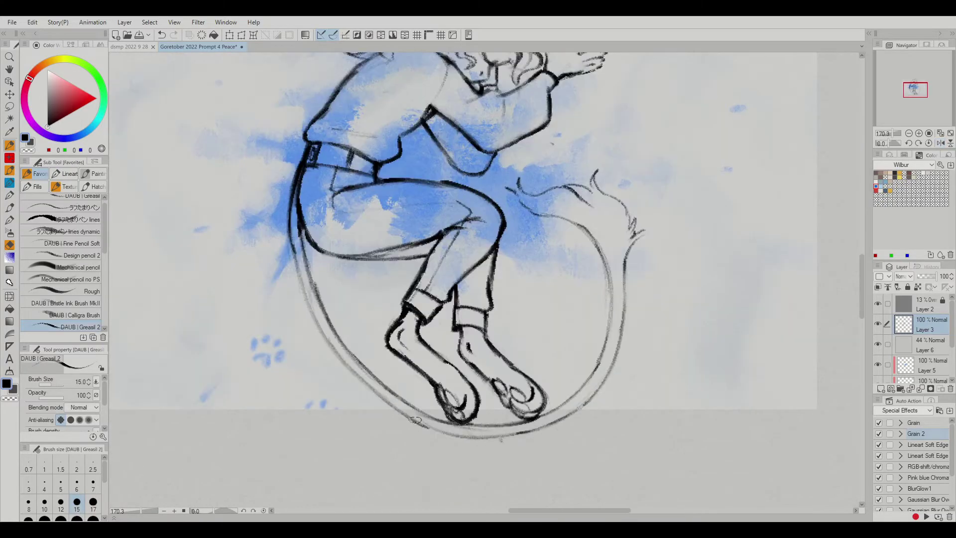
Refine the tail's outline from the hip to beneath the feet and erase its rough outer lines.
{"action": "key", "text": "h"}
{"action": "key", "text": "h"}
{"action": "key", "text": "h"}
{"action": "key", "text": "e"}
{"action": "key", "text": "h"}
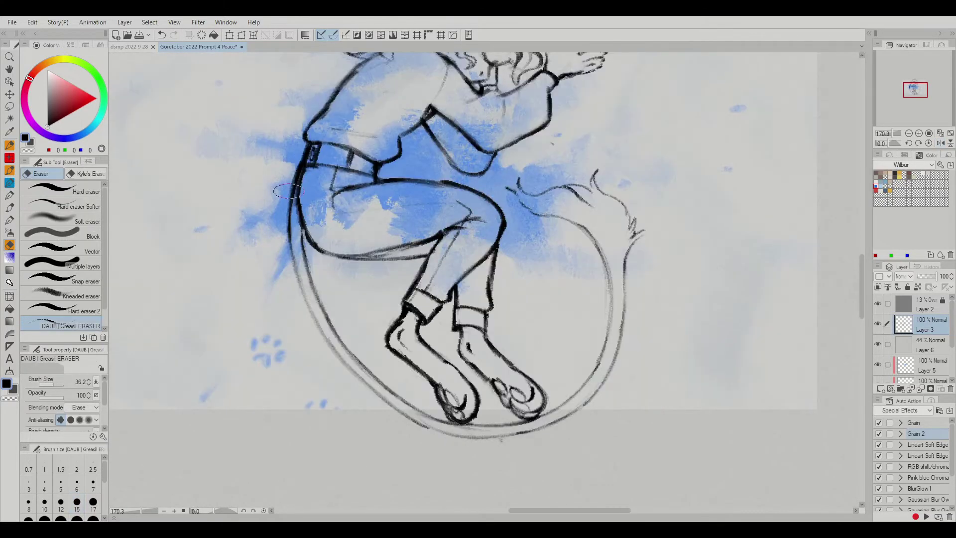
{"action": "key", "text": "ctrl+z"}
{"action": "key", "text": "p"}
{"action": "mouse_move", "coordinate": [447, 190]}
{"action": "left_mouse_down"}
{"action": "mouse_move", "coordinate": [458, 275]}
{"action": "mouse_move", "coordinate": [490, 328]}
{"action": "mouse_move", "coordinate": [486, 289]}
{"action": "left_mouse_up"}
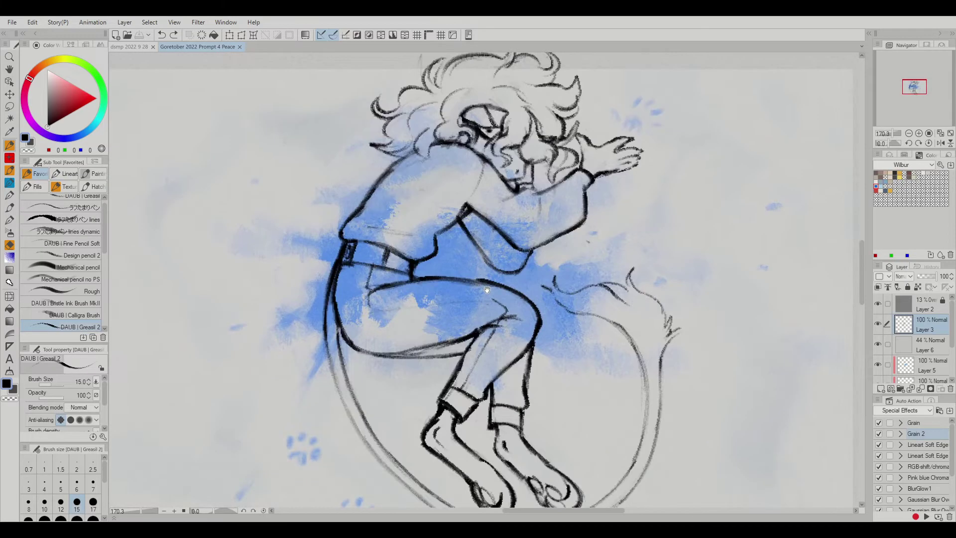
Touch up the sketch lines along the tail and beneath the feet so the figure's outline is closed.
{"action": "key", "text": "h"}
{"action": "key", "text": "ctrl+y"}
{"action": "key", "text": "h"}
{"action": "key", "text": "e"}
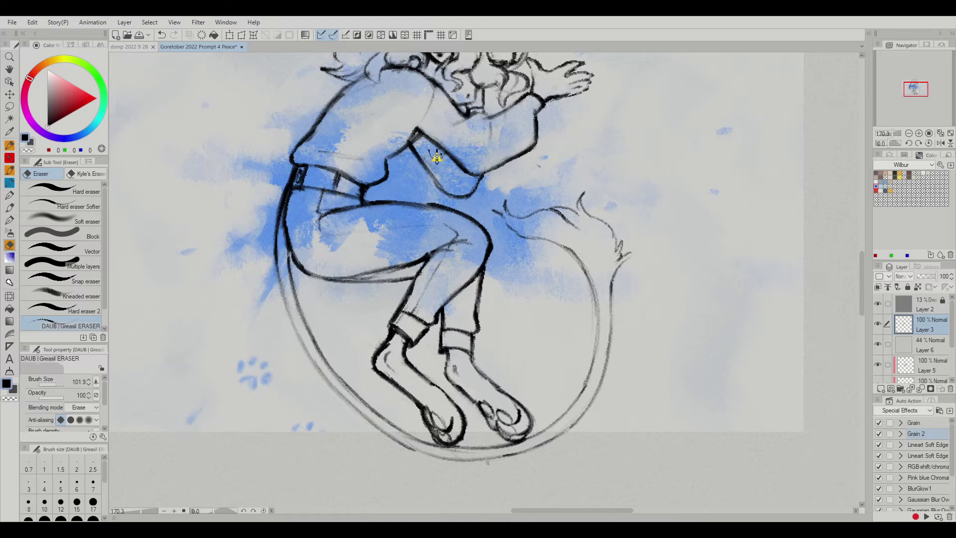
{"action": "key", "text": "p"}
{"action": "key", "text": "h"}
{"action": "key", "text": "h"}
{"action": "left_click_drag", "start_coordinate": [413, 131], "coordinate": [455, 229]}
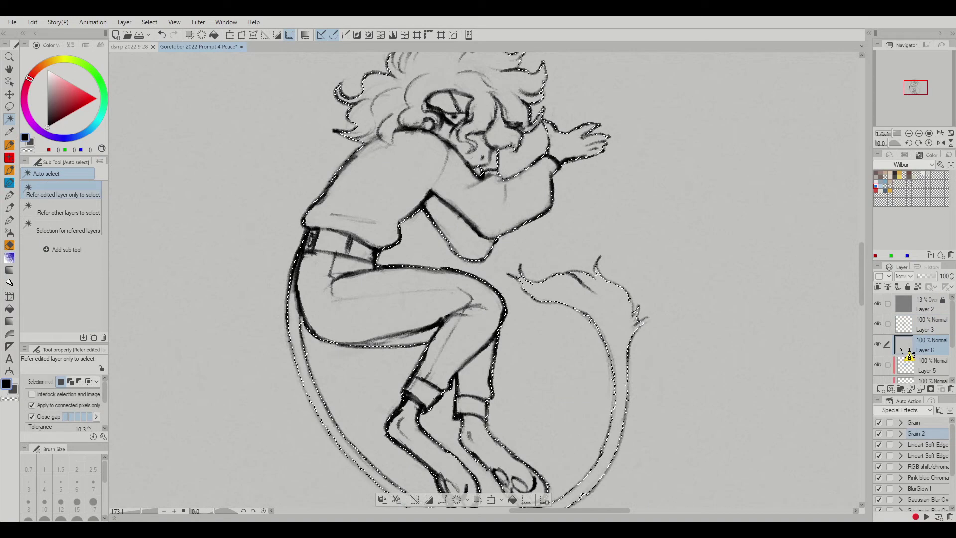
Fill the selected figure silhouette with dark grey on a new layer inside a folder, and clear the selection.
{"action": "key", "text": "ctrl+shift+n"}
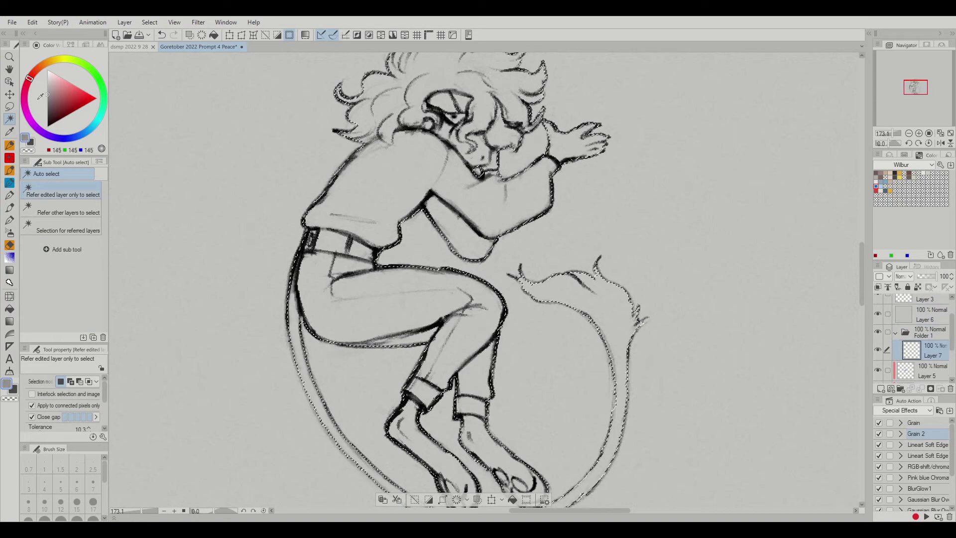
{"action": "key", "text": "p"}
{"action": "key", "text": "ctrl+minus"}
{"action": "key", "text": "alt+BackSpace"}
{"action": "key", "text": "ctrl+d"}
{"action": "scroll", "coordinate": [630, 100], "scroll_direction": "up", "scroll_amount": 3}
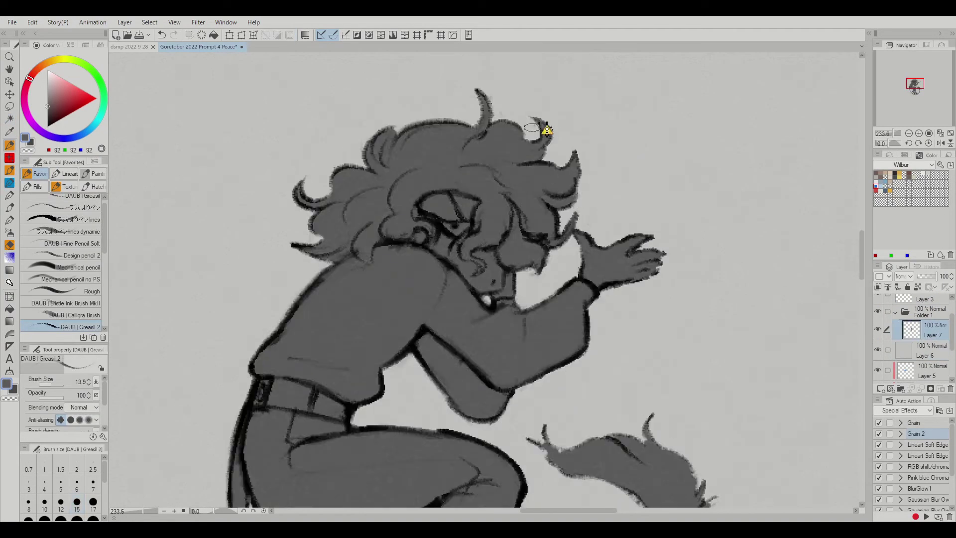
Hide Layer 6 to reveal the blue background behind the grey figure, and make Layer 7 active.
{"action": "left_click", "coordinate": [903, 332], "text": "ctrl"}
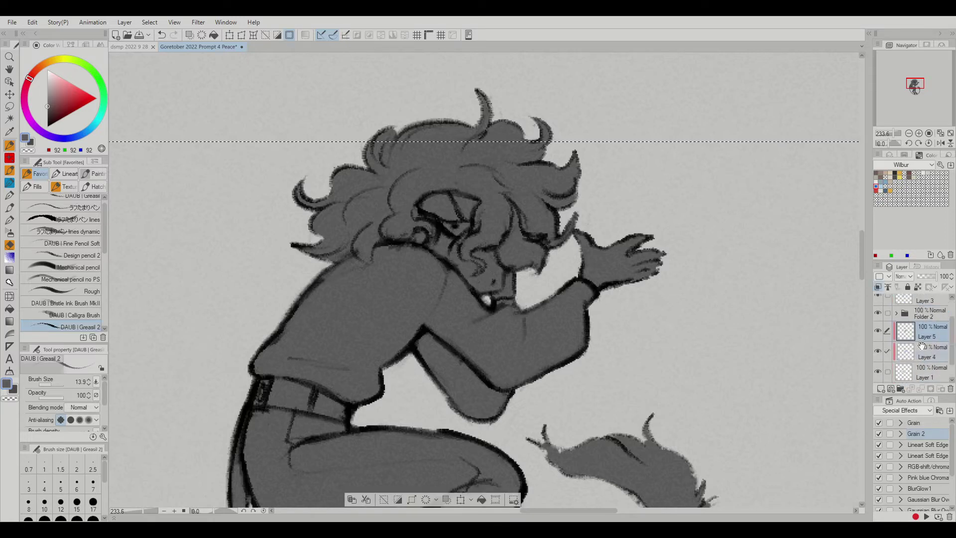
{"action": "scroll", "coordinate": [571, 316], "scroll_direction": "down", "scroll_amount": 5}
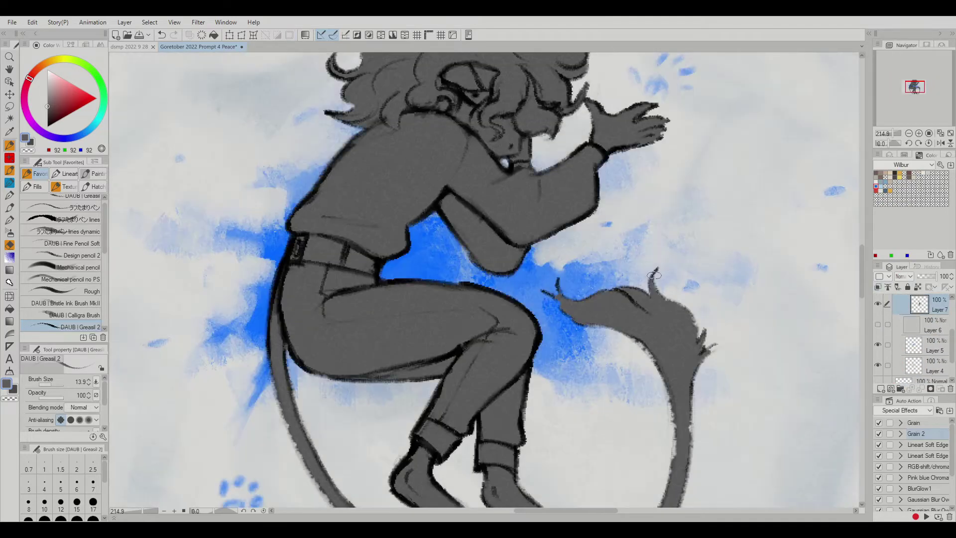
{"action": "scroll", "coordinate": [543, 289], "scroll_direction": "down", "scroll_amount": 5}
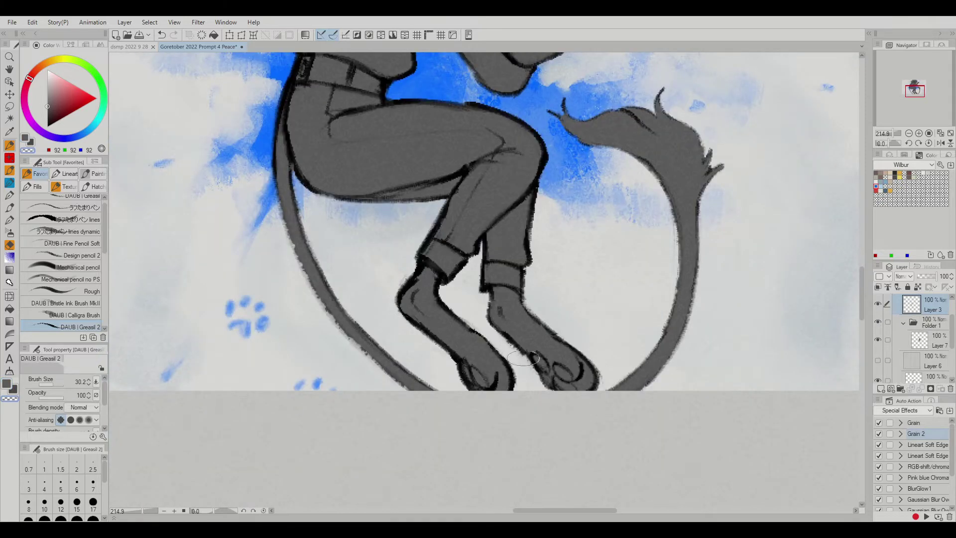
{"action": "left_click", "coordinate": [507, 283], "text": "ctrl+shift"}
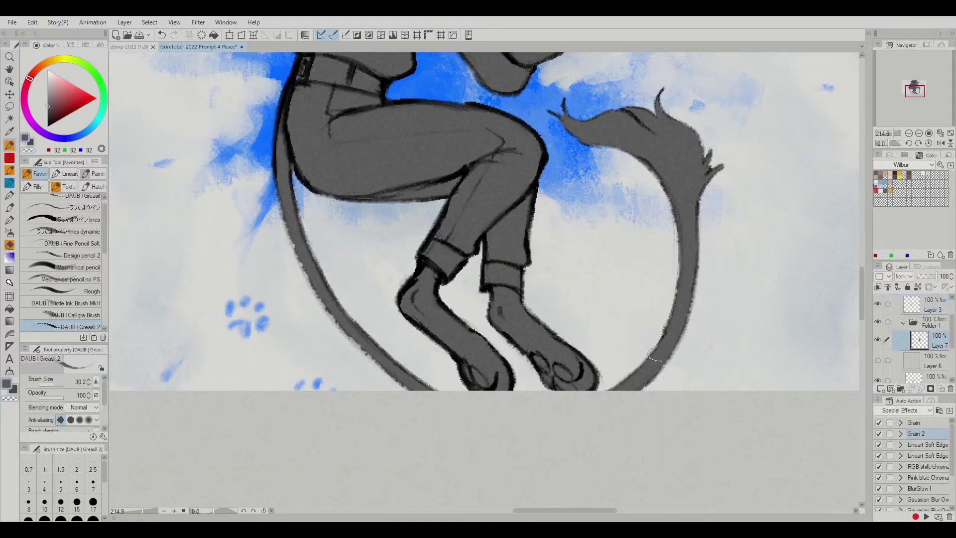
{"action": "scroll", "coordinate": [687, 234], "scroll_direction": "up", "scroll_amount": 1}
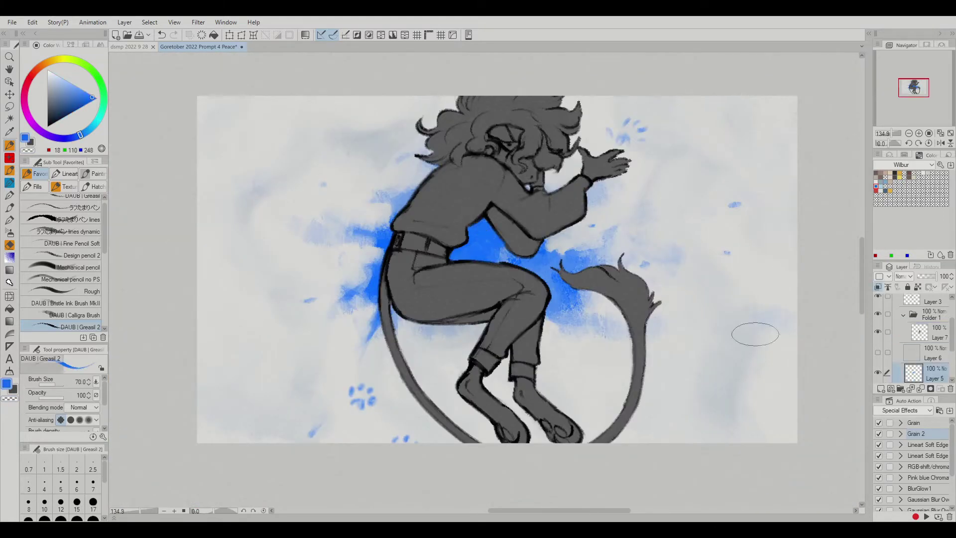
Paint deep indigo with pale speckles on new layers in the gap between the forearm and the thigh.
{"action": "key", "text": "ctrl+shift+n"}
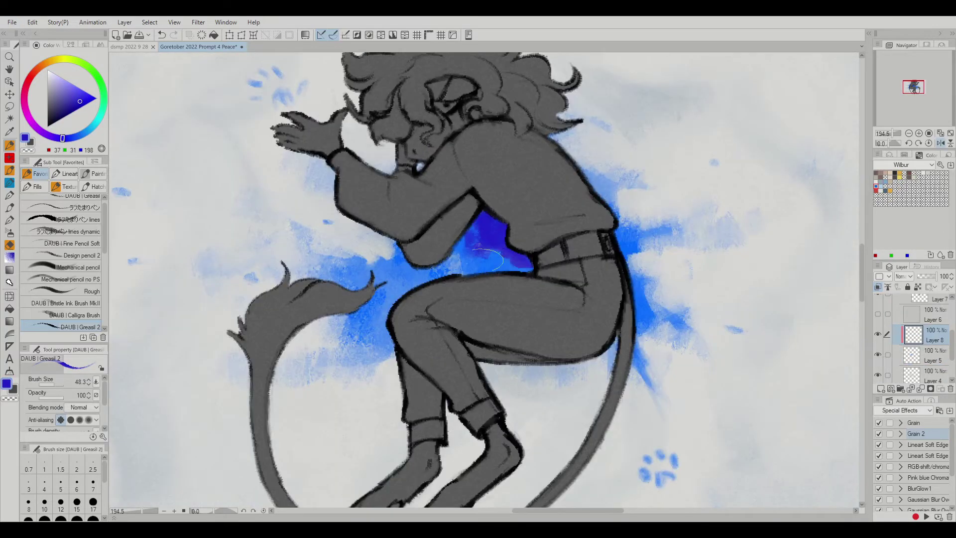
{"action": "key", "text": "h"}
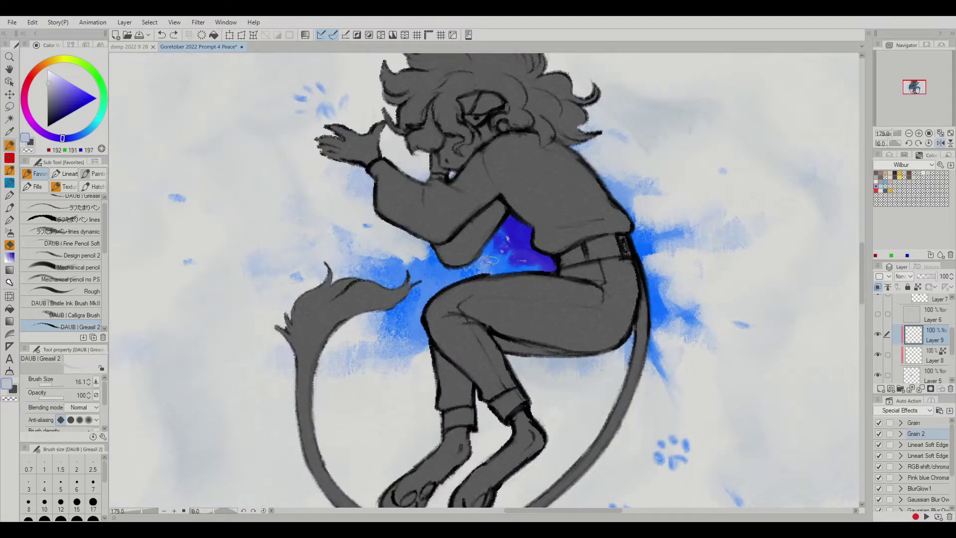
{"action": "key", "text": "h"}
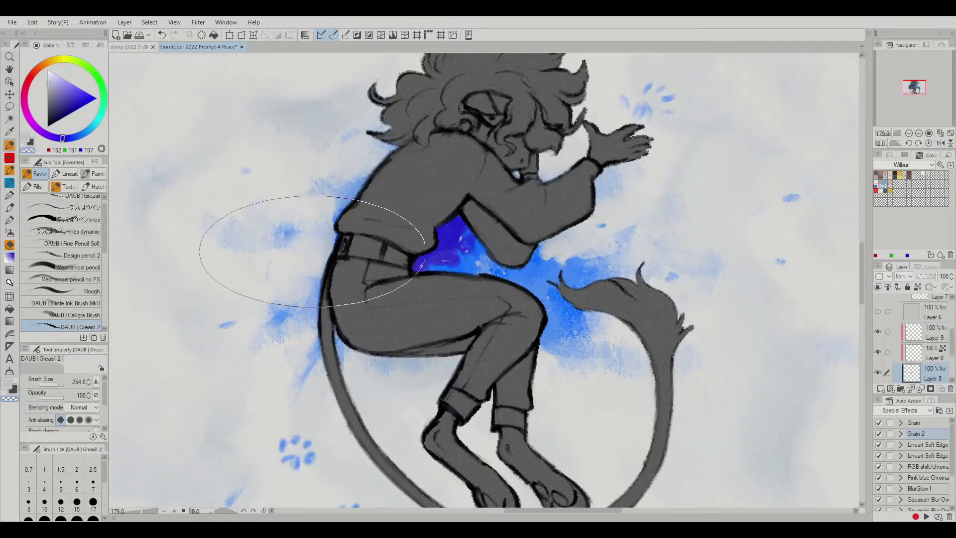
Extend the blue background splash behind the figure's back with large strokes and blend deeper blue near the body.
{"action": "scroll", "coordinate": [312, 251], "scroll_direction": "down", "scroll_amount": 3}
{"action": "key", "text": "h"}
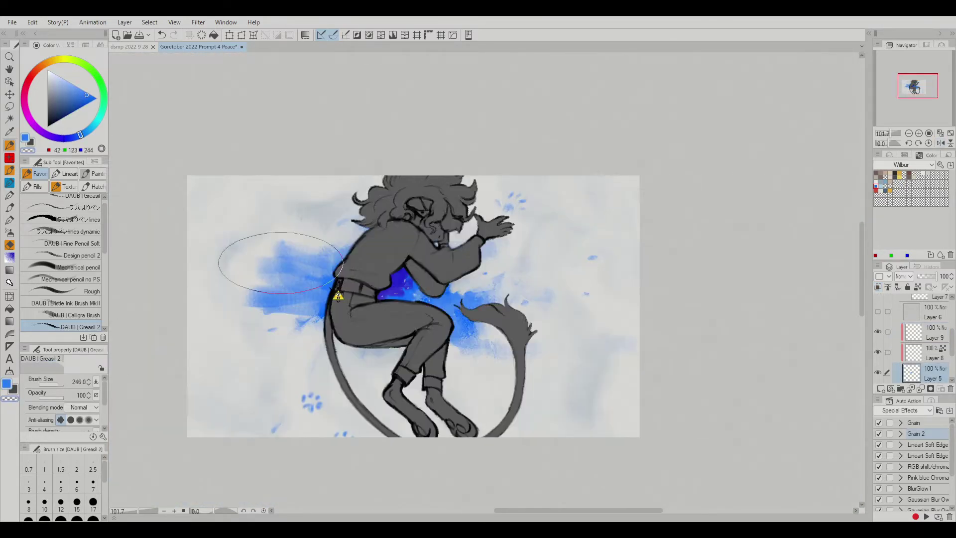
{"action": "scroll", "coordinate": [655, 248], "scroll_direction": "up", "scroll_amount": 3}
{"action": "key", "text": "h"}
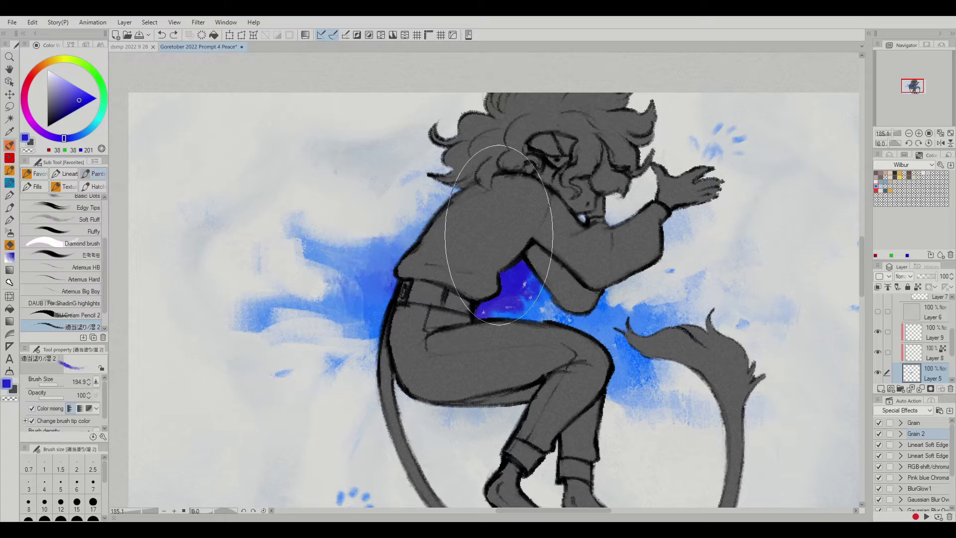
{"action": "scroll", "coordinate": [475, 319], "scroll_direction": "down", "scroll_amount": 3}
{"action": "key", "text": "h"}
{"action": "key", "text": "h"}
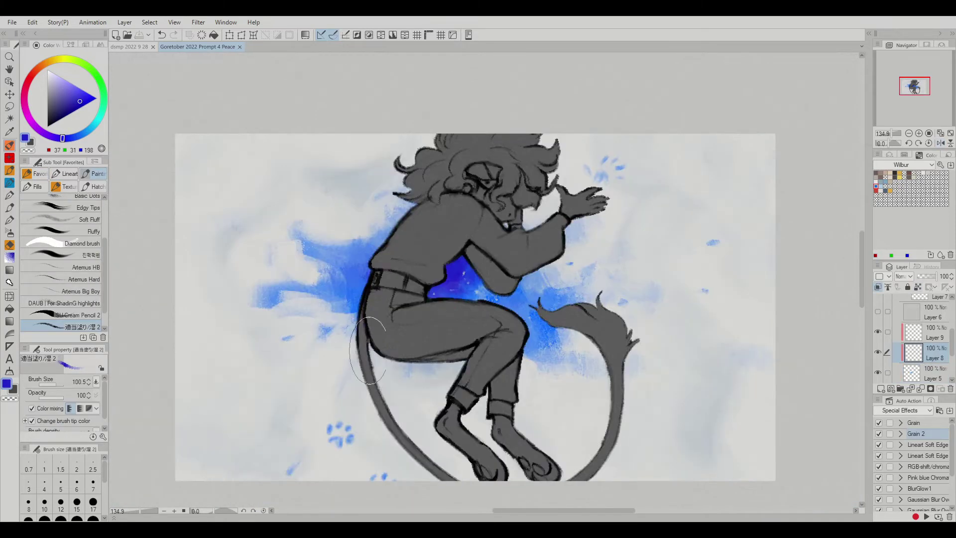
Paint blue over the sleeves, chest edge, raised hand and feet on a new layer above the grey fill.
{"action": "scroll", "coordinate": [647, 224], "scroll_direction": "up", "scroll_amount": 3}
{"action": "left_click_drag", "start_coordinate": [505, 213], "coordinate": [542, 269]}
{"action": "left_click_drag", "start_coordinate": [662, 145], "coordinate": [727, 159]}
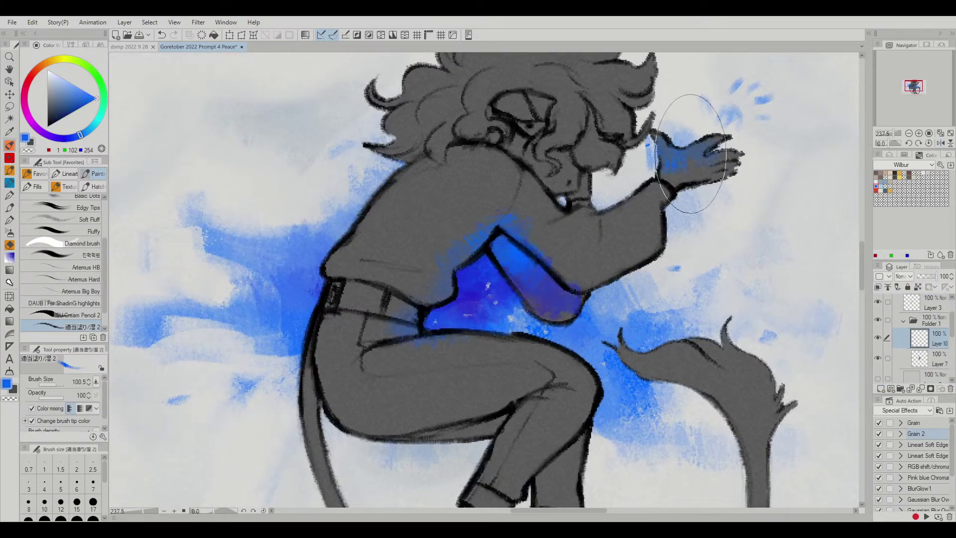
{"action": "scroll", "coordinate": [670, 199], "scroll_direction": "down", "scroll_amount": 3}
{"action": "key", "text": "h"}
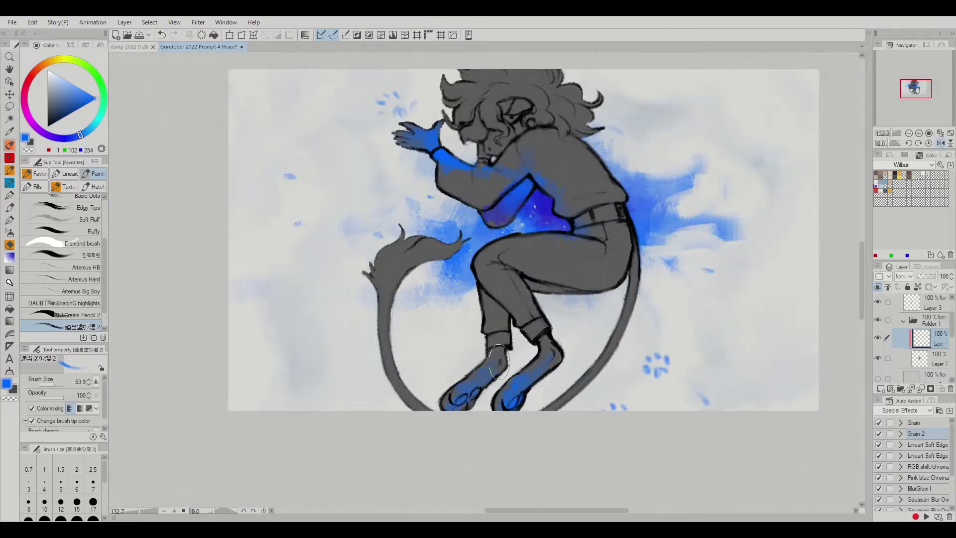
{"action": "key", "text": "h"}
Paint a textured blue streak on Layer 11 from beneath the thigh diagonally down to the canvas's lower edge.
{"action": "left_click", "coordinate": [922, 341]}
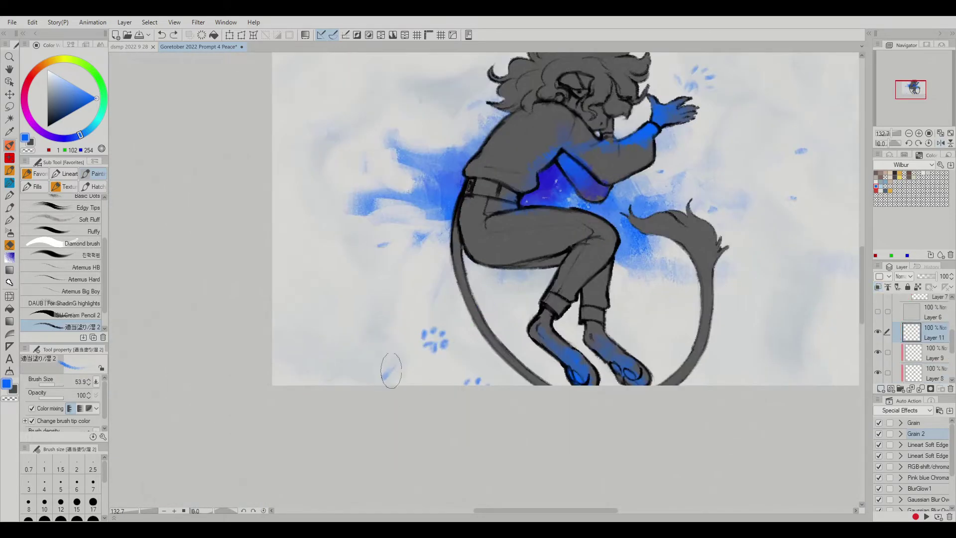
{"action": "left_click_drag", "start_coordinate": [445, 363], "coordinate": [428, 378]}
{"action": "key", "text": "b"}
{"action": "scroll", "coordinate": [394, 349], "scroll_direction": "up", "scroll_amount": 4}
{"action": "key", "text": "p"}
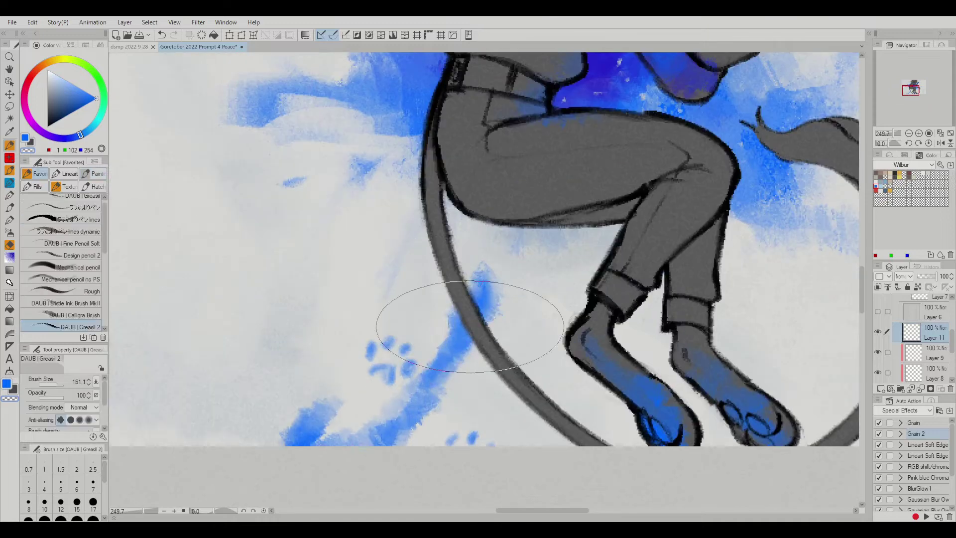
{"action": "key", "text": "h"}
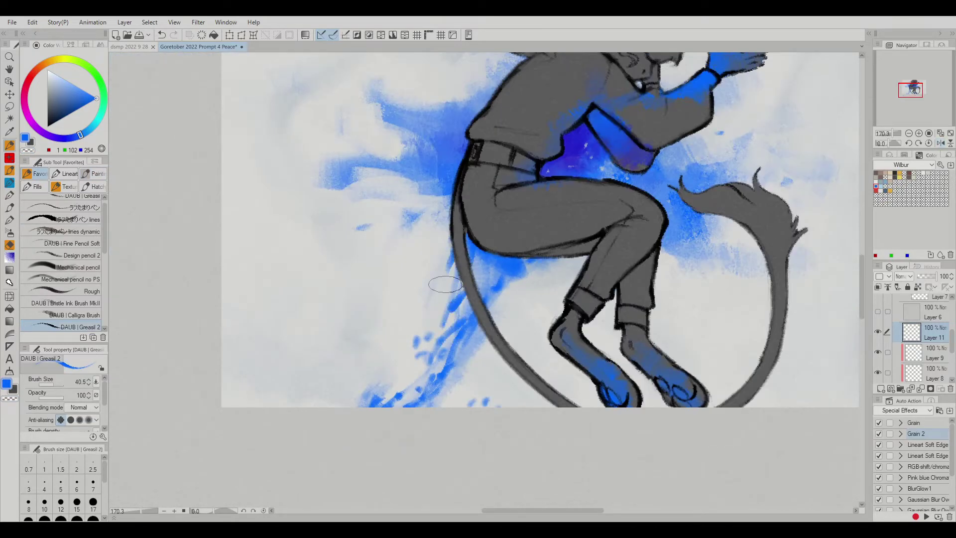
Widen the diagonal blue streak behind the tail and darken it with indigo beneath the thigh.
{"action": "mouse_move", "coordinate": [445, 284]}
{"action": "left_mouse_down"}
{"action": "mouse_move", "coordinate": [402, 393]}
{"action": "mouse_move", "coordinate": [384, 384]}
{"action": "left_mouse_up"}
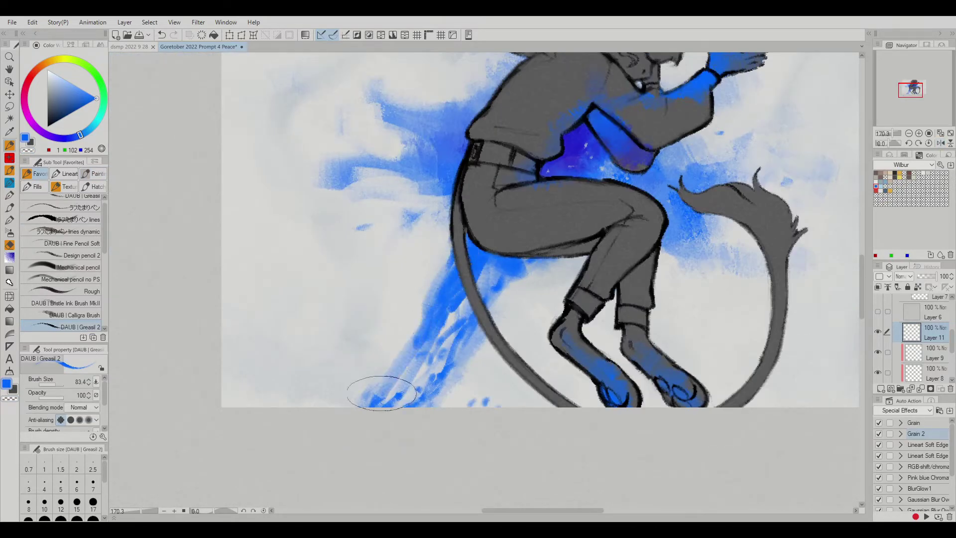
{"action": "key", "text": "h"}
{"action": "key", "text": "h"}
{"action": "mouse_move", "coordinate": [475, 260]}
{"action": "left_mouse_down"}
{"action": "mouse_move", "coordinate": [341, 405]}
{"action": "mouse_move", "coordinate": [401, 367]}
{"action": "mouse_move", "coordinate": [423, 369]}
{"action": "left_mouse_up"}
{"action": "scroll", "coordinate": [423, 369], "scroll_direction": "down", "scroll_amount": 3}
{"action": "left_click", "coordinate": [92, 174]}
{"action": "left_click", "coordinate": [468, 321], "text": "alt"}
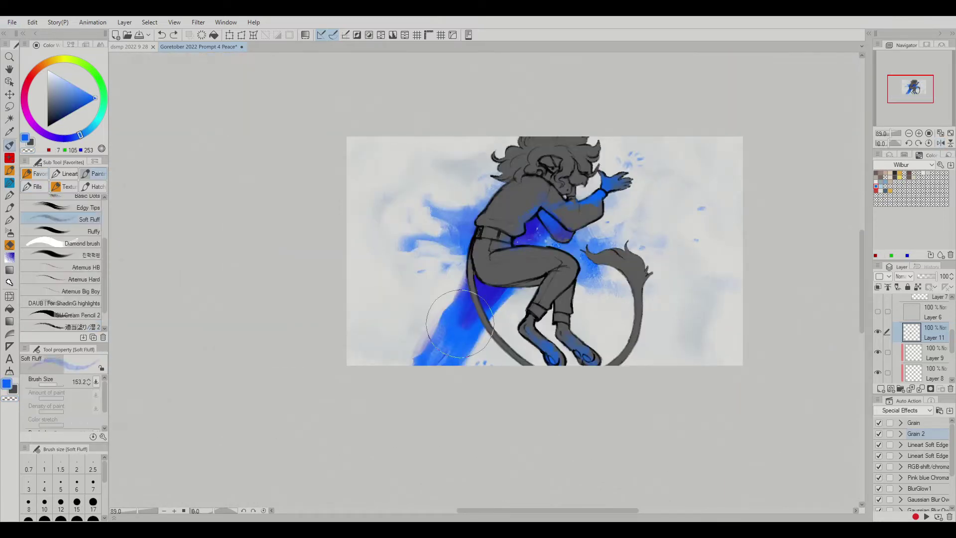
Blend the streak's blue and purple tones and spread its edge outward toward the background splash.
{"action": "scroll", "coordinate": [475, 318], "scroll_direction": "up", "scroll_amount": 3}
{"action": "key", "text": "h"}
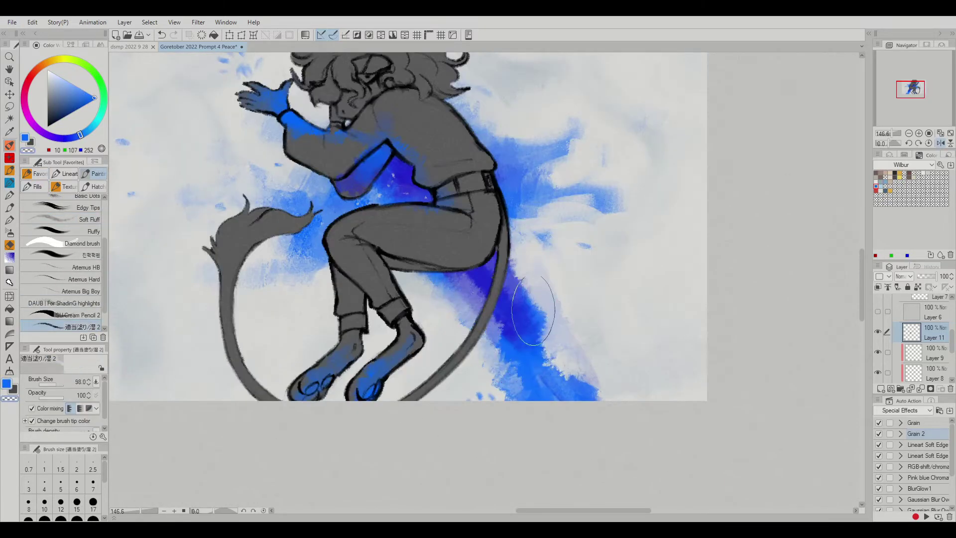
{"action": "scroll", "coordinate": [612, 409], "scroll_direction": "down", "scroll_amount": 2}
{"action": "key", "text": "h"}
{"action": "key", "text": "h"}
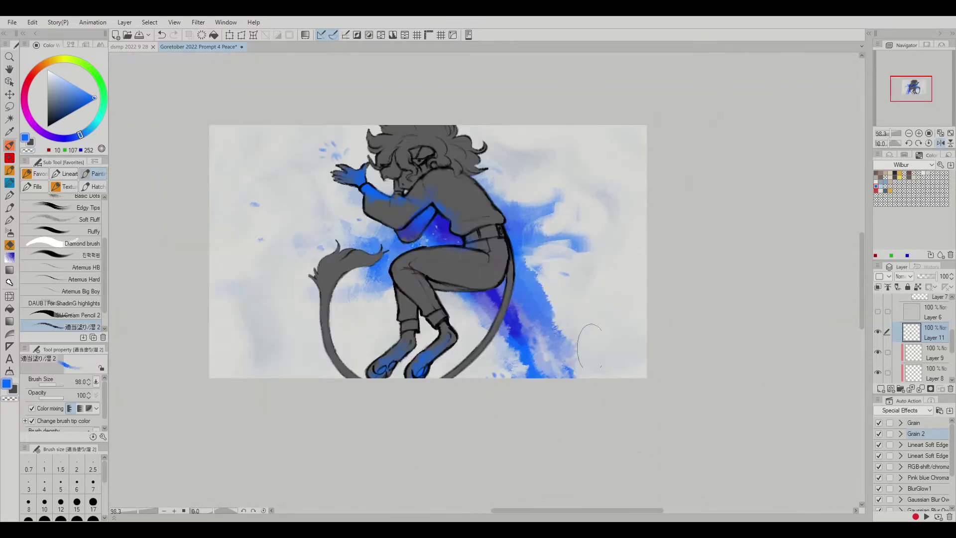
Fade the diagonal streak into a pale wash and soften the splash behind the back with the Soft Fluff brush.
{"action": "key", "text": "h"}
{"action": "key", "text": "h"}
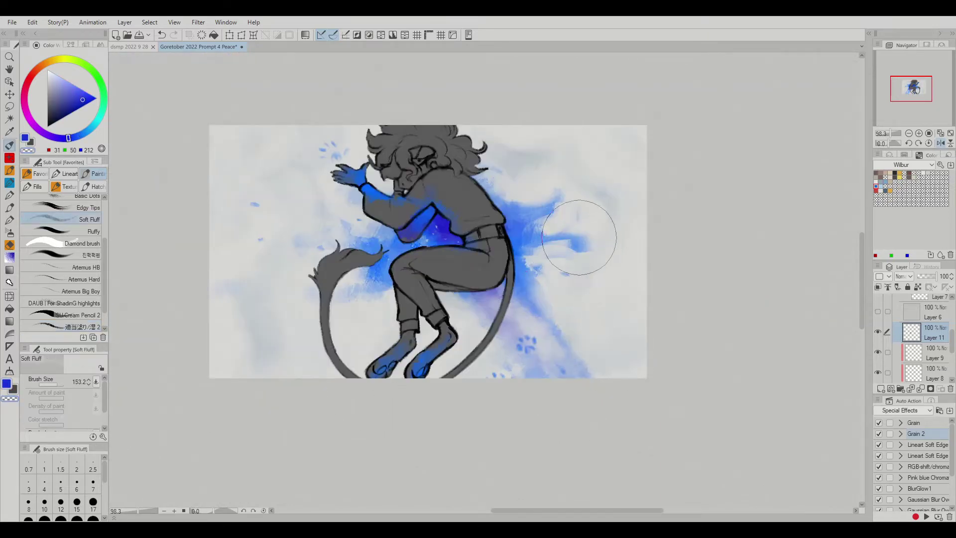
{"action": "left_click", "coordinate": [557, 239], "text": "ctrl+shift"}
{"action": "scroll", "coordinate": [454, 357], "scroll_direction": "up", "scroll_amount": 3}
Paint soft blue tones across the chest, sleeve and raised hand on the blood layer.
{"action": "key", "text": "h"}
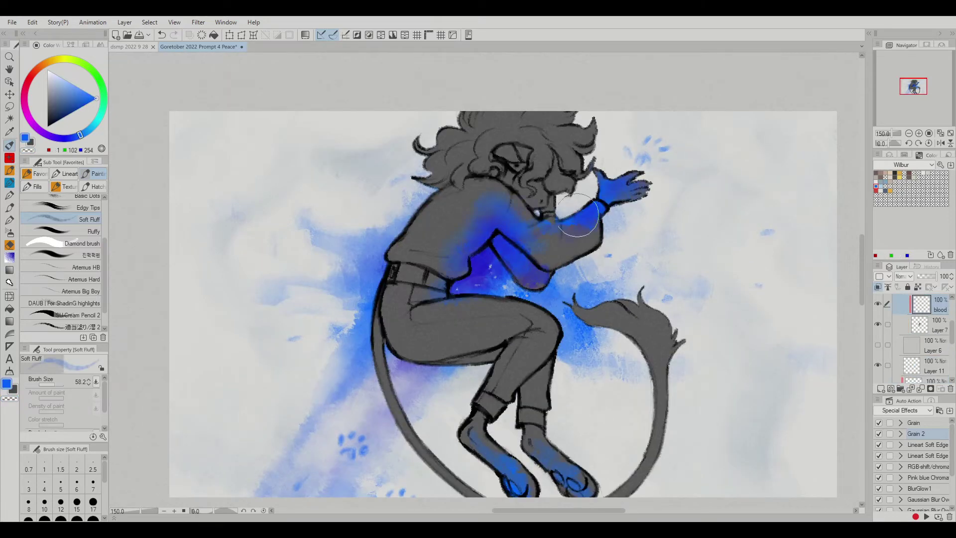
{"action": "key", "text": "h"}
{"action": "scroll", "coordinate": [578, 215], "scroll_direction": "up", "scroll_amount": 3}
{"action": "key", "text": "h"}
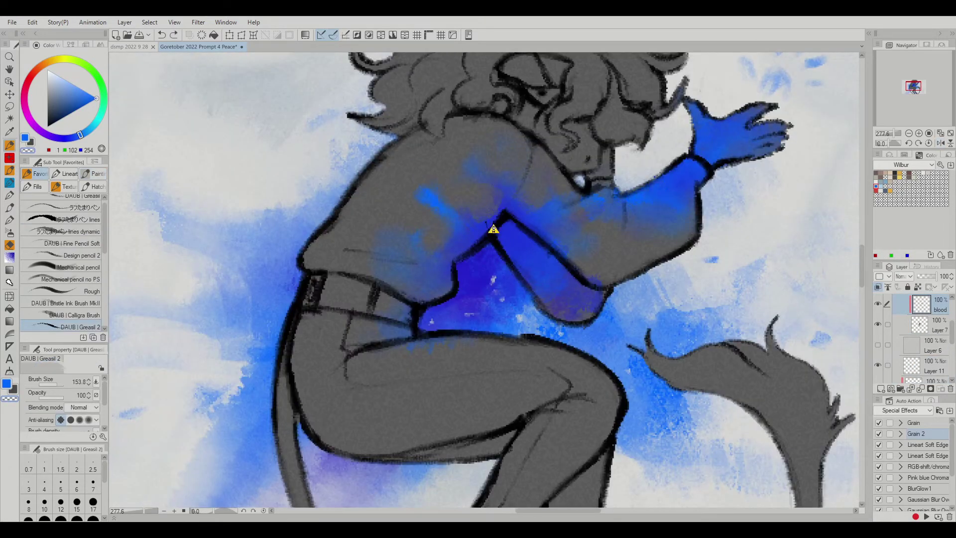
Build up textured blue patches on the shirt's chest and side with the DAUB Greasil 2 brush.
{"action": "mouse_move", "coordinate": [492, 228]}
{"action": "left_mouse_down"}
{"action": "mouse_move", "coordinate": [430, 252]}
{"action": "mouse_move", "coordinate": [546, 207]}
{"action": "mouse_move", "coordinate": [647, 204]}
{"action": "mouse_move", "coordinate": [544, 252]}
{"action": "left_mouse_up"}
{"action": "key", "text": "h"}
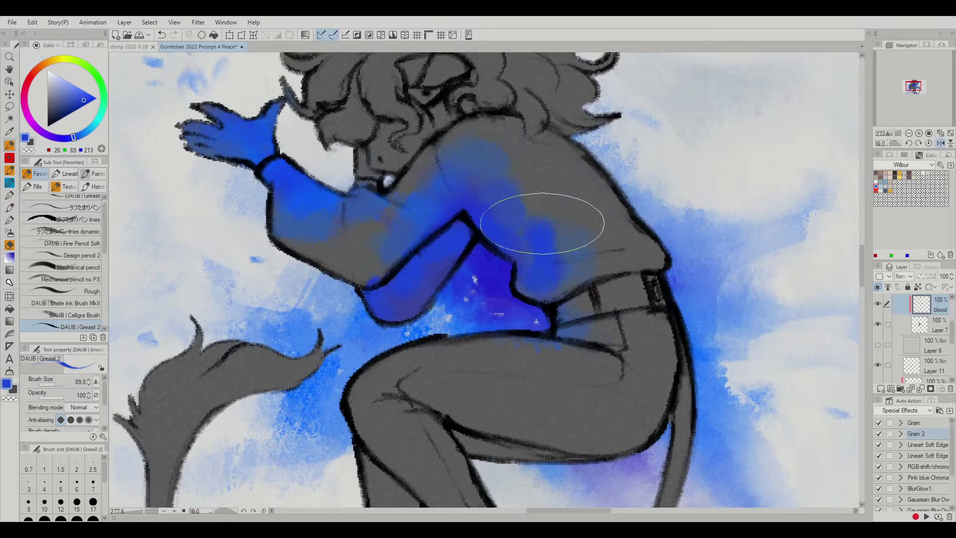
{"action": "key", "text": "h"}
{"action": "scroll", "coordinate": [487, 282], "scroll_direction": "down", "scroll_amount": 3}
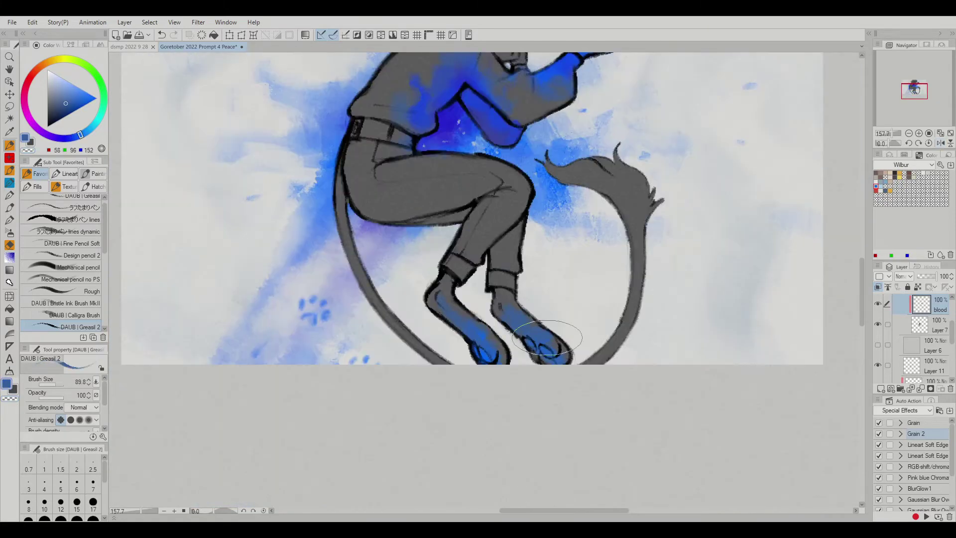
Deepen the toes of both feet with stronger blue and violet tones on the blood layer.
{"action": "left_click", "coordinate": [543, 344], "text": "alt"}
{"action": "left_click_drag", "start_coordinate": [528, 339], "coordinate": [552, 351]}
{"action": "key", "text": "h"}
{"action": "key", "text": "h"}
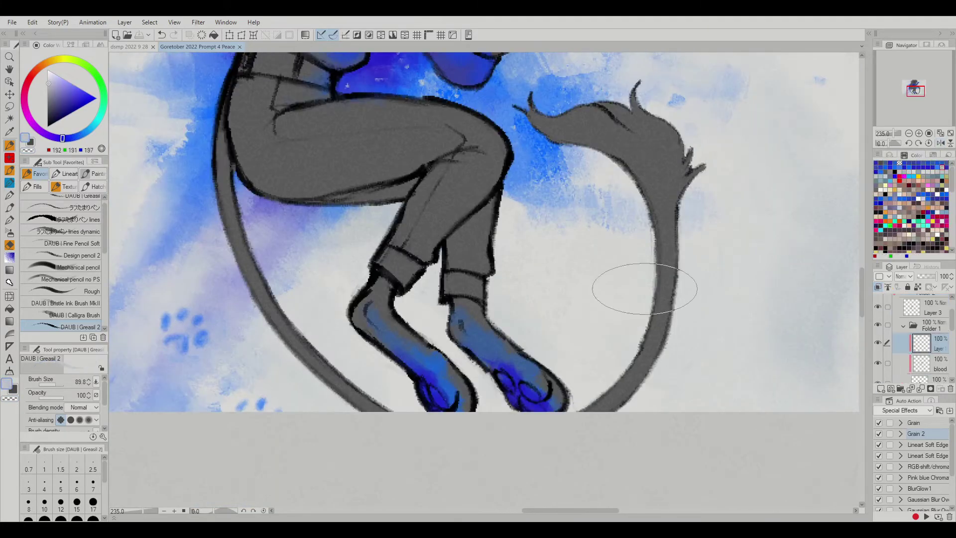
Add small pale glints to the raised blue hand on a new layer above the blood layer.
{"action": "scroll", "coordinate": [401, 294], "scroll_direction": "up", "scroll_amount": 3}
{"action": "key", "text": "h"}
{"action": "scroll", "coordinate": [401, 294], "scroll_direction": "down", "scroll_amount": 3}
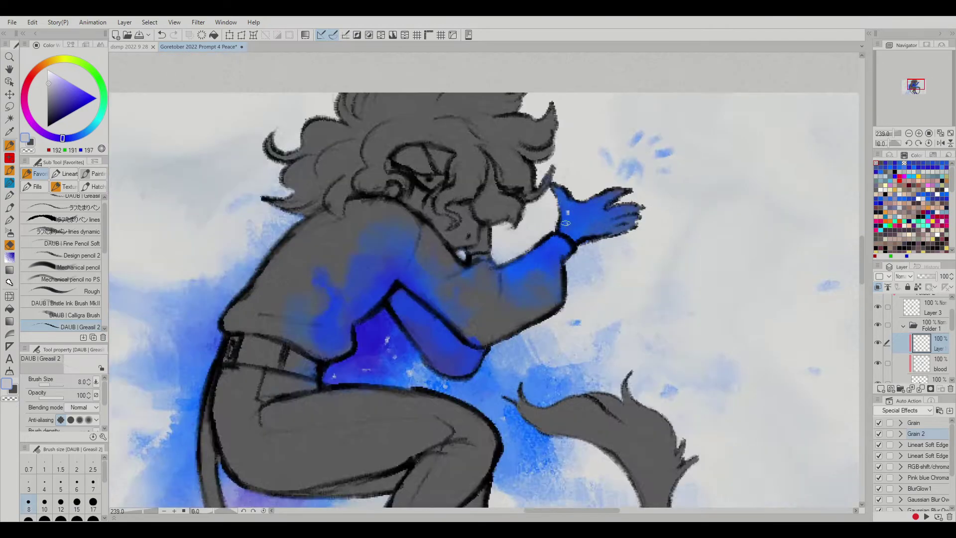
{"action": "key", "text": "h"}
{"action": "key", "text": "h"}
{"action": "scroll", "coordinate": [392, 262], "scroll_direction": "up", "scroll_amount": 3}
{"action": "scroll", "coordinate": [392, 263], "scroll_direction": "down", "scroll_amount": 4}
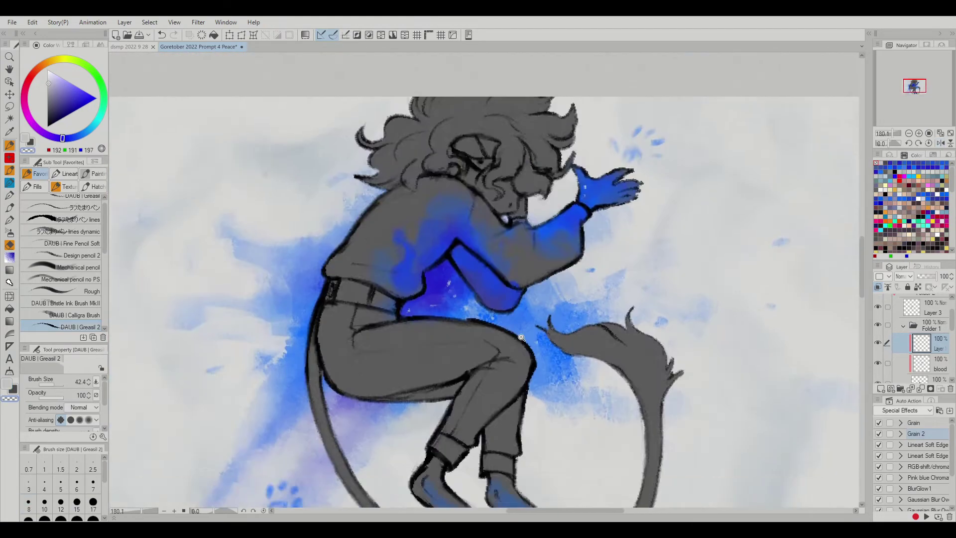
{"action": "scroll", "coordinate": [323, 207], "scroll_direction": "down", "scroll_amount": 1}
{"action": "scroll", "coordinate": [323, 208], "scroll_direction": "up", "scroll_amount": 3}
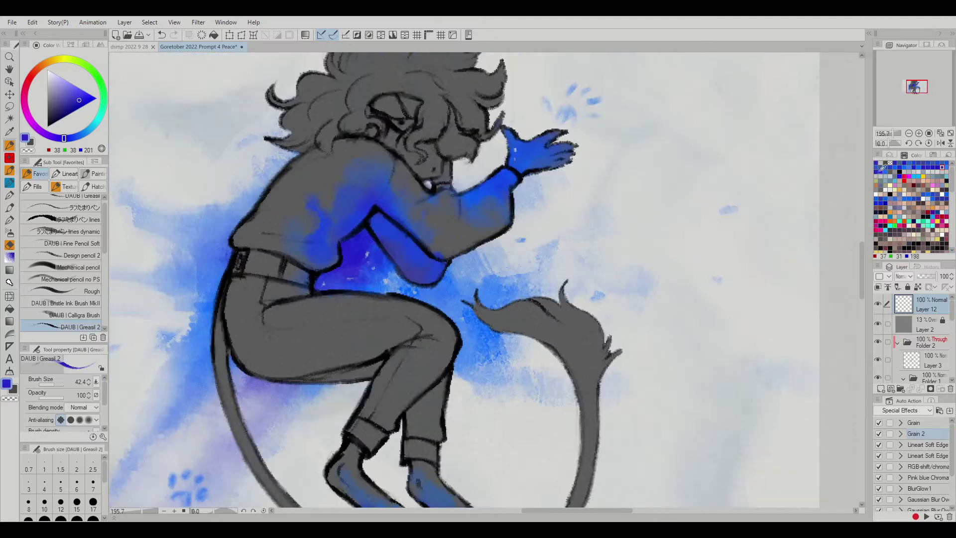
Paint a small deep blue colour swatch outside the artwork above the canvas on a separate layer.
{"action": "left_click_drag", "start_coordinate": [359, 99], "coordinate": [360, 179]}
{"action": "scroll", "coordinate": [419, 198], "scroll_direction": "down", "scroll_amount": 3}
{"action": "left_click_drag", "start_coordinate": [420, 198], "coordinate": [391, 204]}
{"action": "scroll", "coordinate": [916, 338], "scroll_direction": "down", "scroll_amount": 3}
Dust the back of the shirt with pale snow texture on a Snow layer using the DAUB For Shading highlights brush.
{"action": "left_click", "coordinate": [887, 325]}
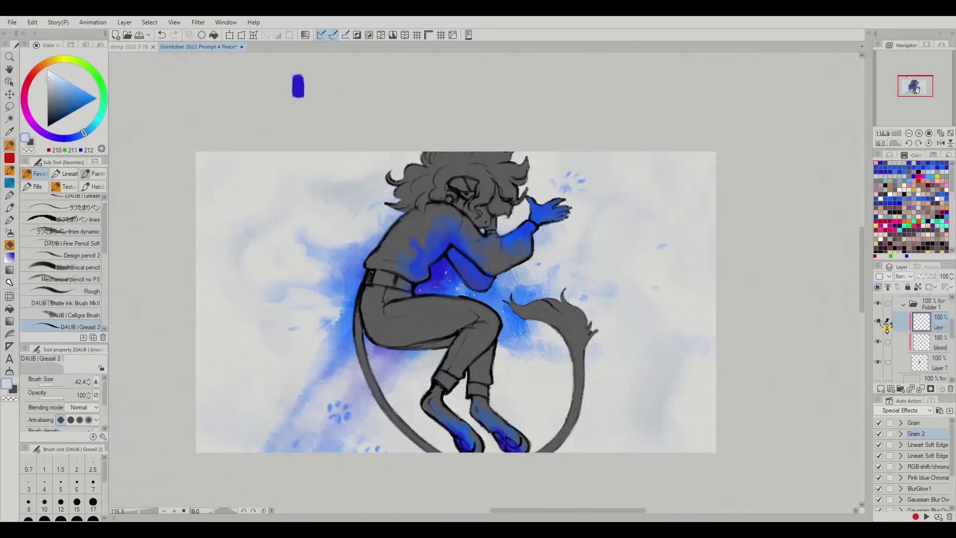
{"action": "left_click", "coordinate": [93, 174]}
{"action": "left_click", "coordinate": [65, 282]}
{"action": "scroll", "coordinate": [422, 208], "scroll_direction": "up", "scroll_amount": 3}
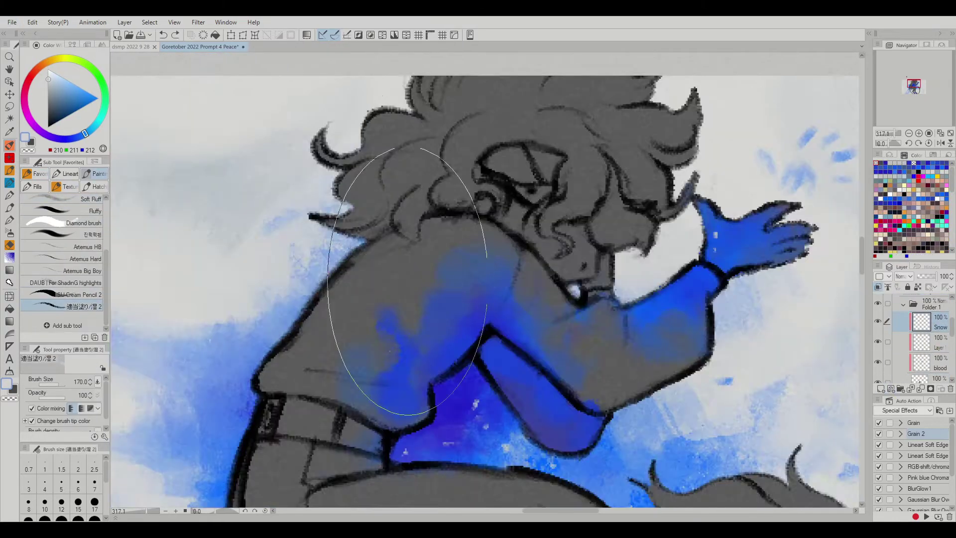
{"action": "key", "text": "ctrl+z"}
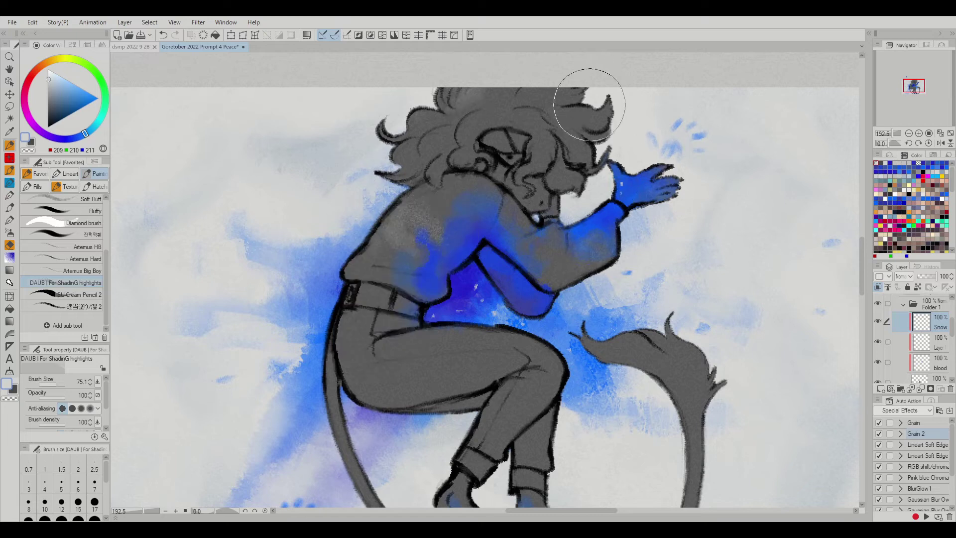
{"action": "left_click_drag", "start_coordinate": [478, 354], "coordinate": [384, 252]}
Scatter finer pale snow over the trousers, sleeve, feet and tail tip with smaller brush sizes.
{"action": "key", "text": "bracketleft"}
{"action": "key", "text": "bracketleft"}
{"action": "key", "text": "bracketleft"}
{"action": "key", "text": "h"}
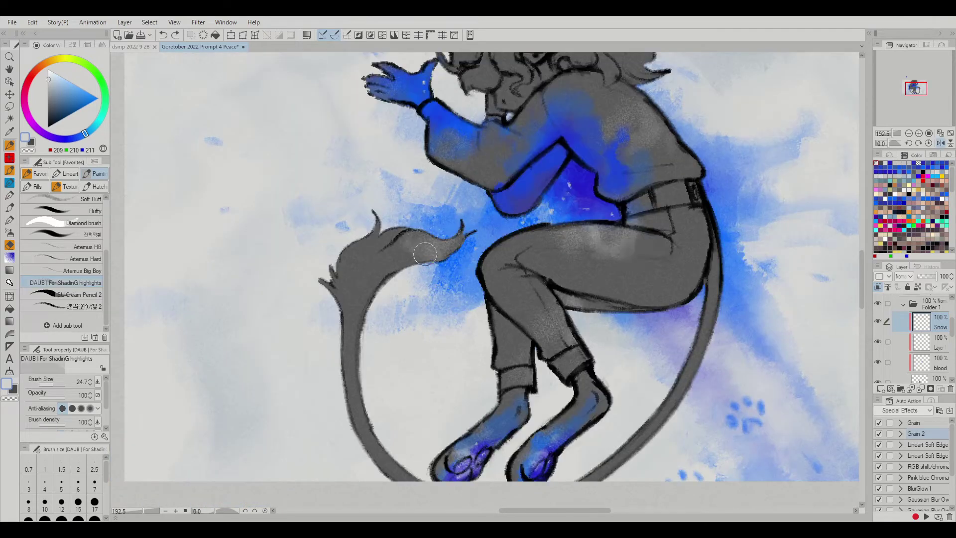
{"action": "key", "text": "h"}
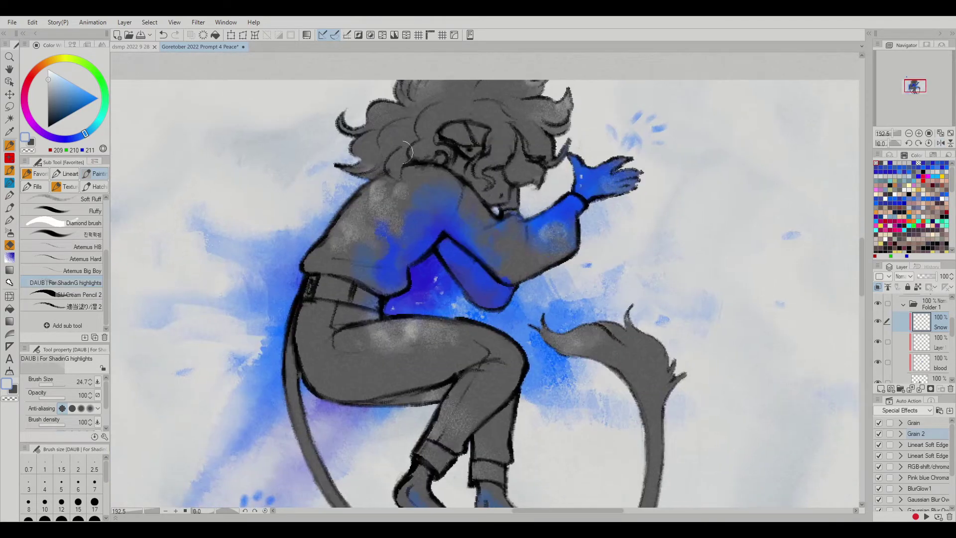
{"action": "scroll", "coordinate": [504, 137], "scroll_direction": "down", "scroll_amount": 4}
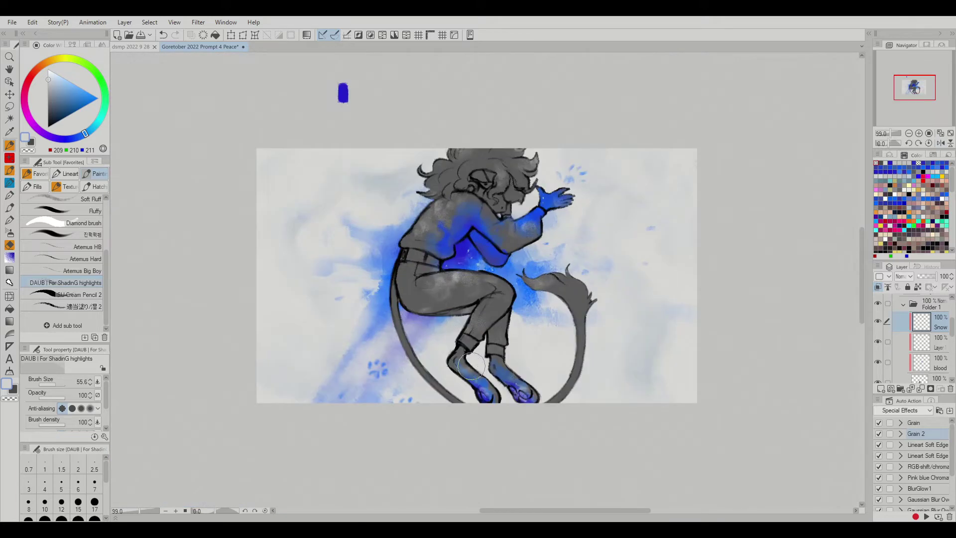
{"action": "scroll", "coordinate": [470, 365], "scroll_direction": "up", "scroll_amount": 4}
{"action": "key", "text": "h"}
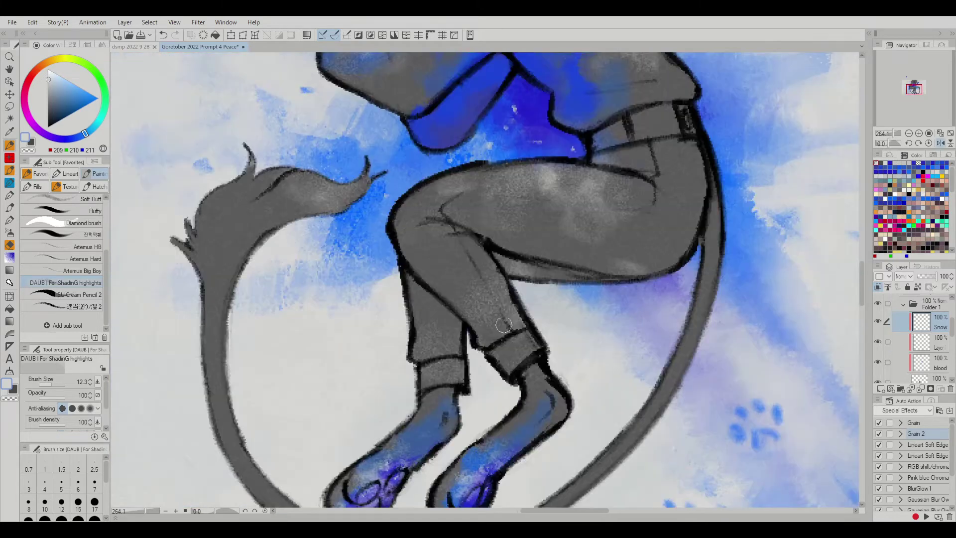
Dab pale snow over the outlines of the feet and tail tuft on a snow2 layer above the line art.
{"action": "scroll", "coordinate": [446, 181], "scroll_direction": "up", "scroll_amount": 10}
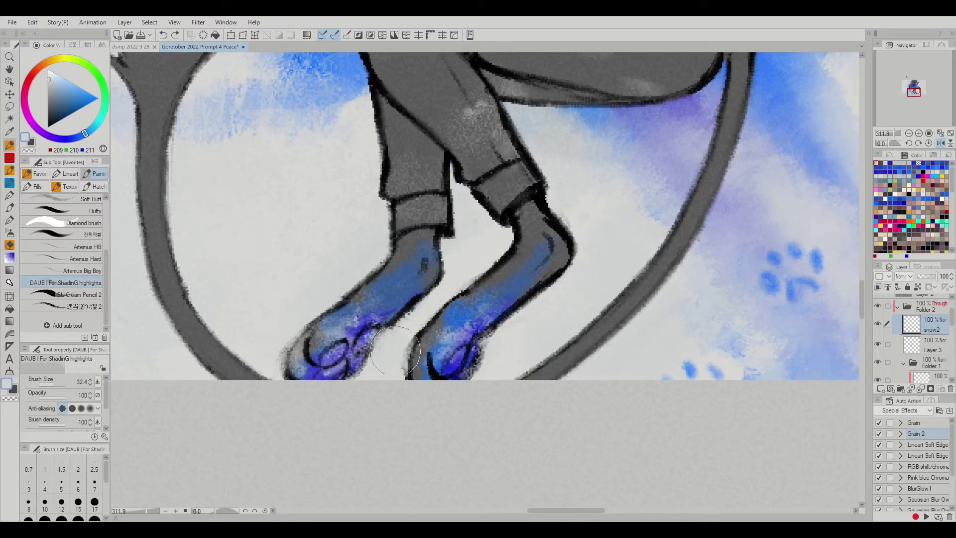
{"action": "scroll", "coordinate": [273, 363], "scroll_direction": "up", "scroll_amount": 10}
{"action": "left_click", "coordinate": [558, 273], "text": "alt"}
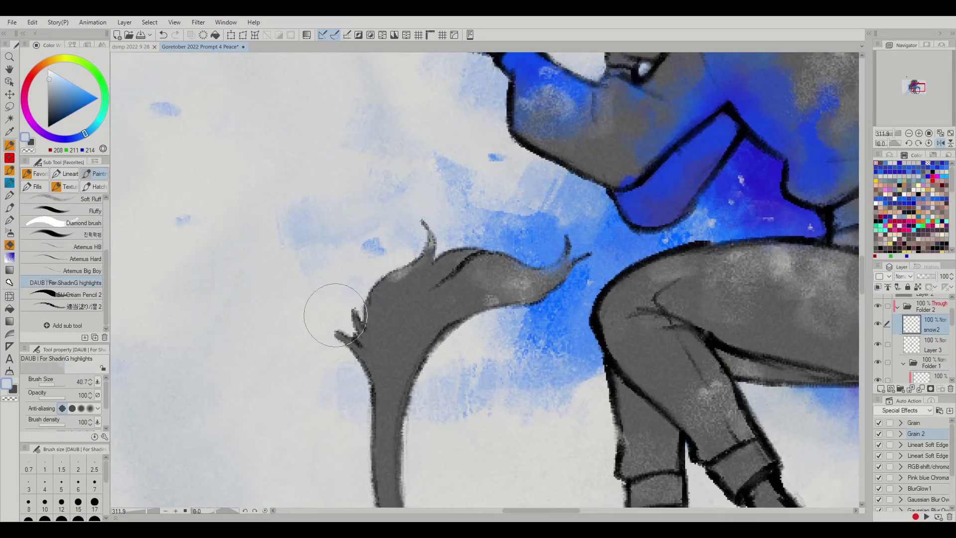
{"action": "scroll", "coordinate": [320, 315], "scroll_direction": "down", "scroll_amount": 10}
{"action": "scroll", "coordinate": [320, 315], "scroll_direction": "up", "scroll_amount": 10}
{"action": "left_click", "coordinate": [715, 255], "text": "alt"}
Dust the hair tips and upper body outlines with pale snow on the snow2 layer and save the illustration.
{"action": "scroll", "coordinate": [715, 255], "scroll_direction": "down", "scroll_amount": 3}
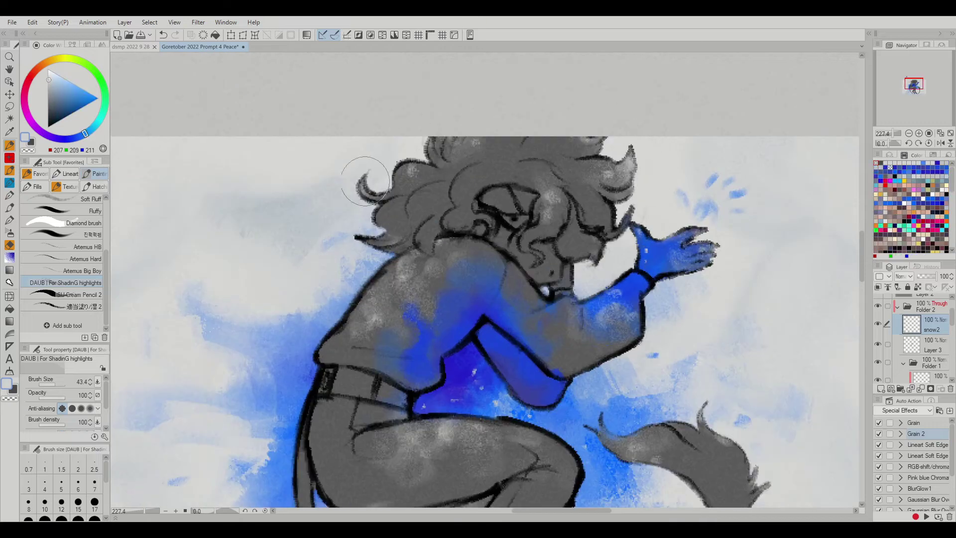
{"action": "key", "text": "h"}
{"action": "key", "text": "h"}
{"action": "scroll", "coordinate": [539, 297], "scroll_direction": "down", "scroll_amount": 3}
{"action": "key", "text": "ctrl+s"}
Hide the snow and blood layers and group the ones clipped over Layer 7 into a folder.
{"action": "scroll", "coordinate": [538, 298], "scroll_direction": "up", "scroll_amount": 2}
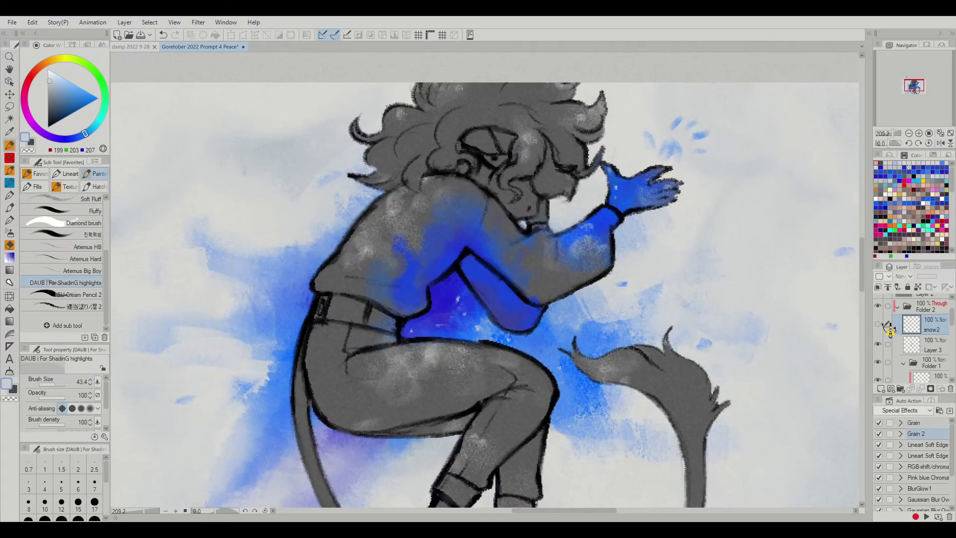
{"action": "scroll", "coordinate": [916, 339], "scroll_direction": "down", "scroll_amount": 3}
{"action": "left_click", "coordinate": [919, 347]}
{"action": "scroll", "coordinate": [62, 259], "scroll_direction": "down", "scroll_amount": 5}
{"action": "left_click", "coordinate": [80, 327]}
{"action": "scroll", "coordinate": [437, 166], "scroll_direction": "up", "scroll_amount": 3}
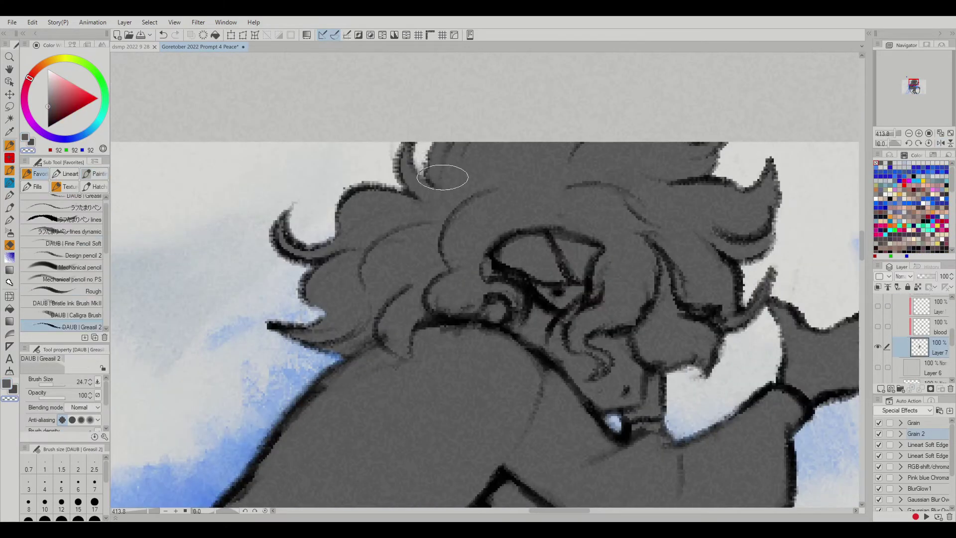
{"action": "scroll", "coordinate": [837, 362], "scroll_direction": "down", "scroll_amount": 1}
{"action": "left_click", "coordinate": [897, 298]}
{"action": "left_click", "coordinate": [877, 314]}
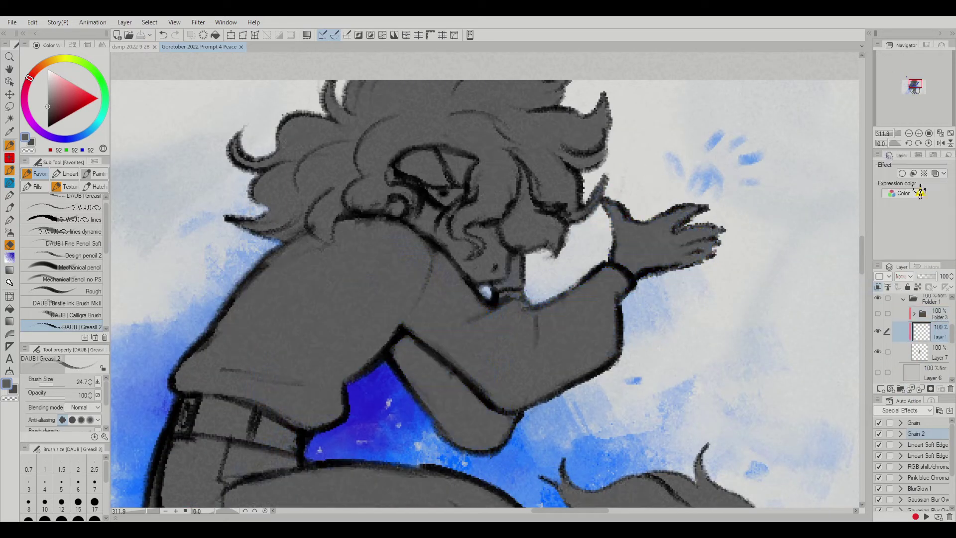
Paint the lower face peach on a clipped layer and cover it with a pale grey-blue Color-mode layer at 41% opacity.
{"action": "left_click_drag", "start_coordinate": [418, 199], "coordinate": [493, 278]}
{"action": "left_click_drag", "start_coordinate": [919, 276], "coordinate": [929, 278]}
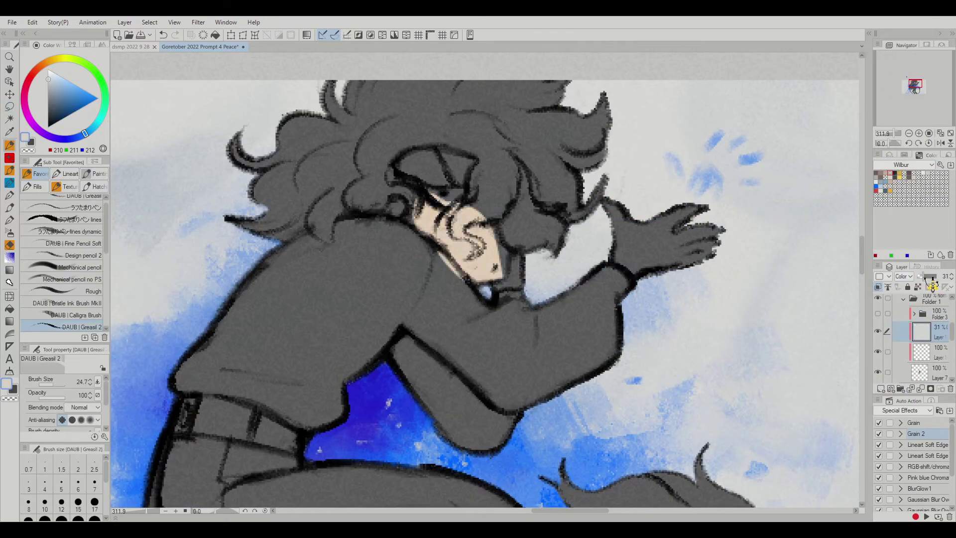
{"action": "left_click", "coordinate": [926, 352]}
Extend the peach skin over the forehead and around the eyes, adding a darker tone on the face.
{"action": "scroll", "coordinate": [456, 234], "scroll_direction": "down", "scroll_amount": 3}
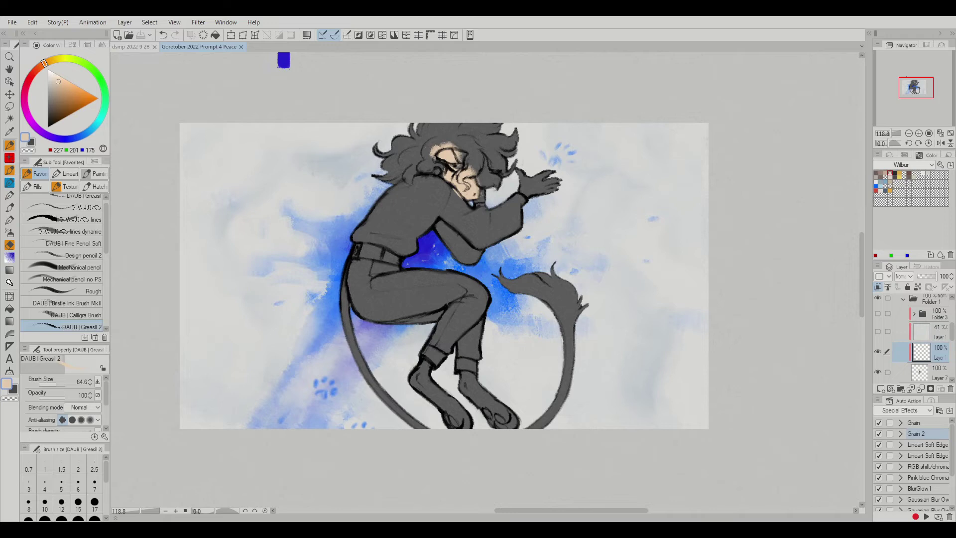
{"action": "scroll", "coordinate": [448, 189], "scroll_direction": "up", "scroll_amount": 5}
{"action": "mouse_move", "coordinate": [448, 224]}
{"action": "left_mouse_down"}
{"action": "mouse_move", "coordinate": [473, 263]}
{"action": "mouse_move", "coordinate": [527, 314]}
{"action": "left_mouse_up"}
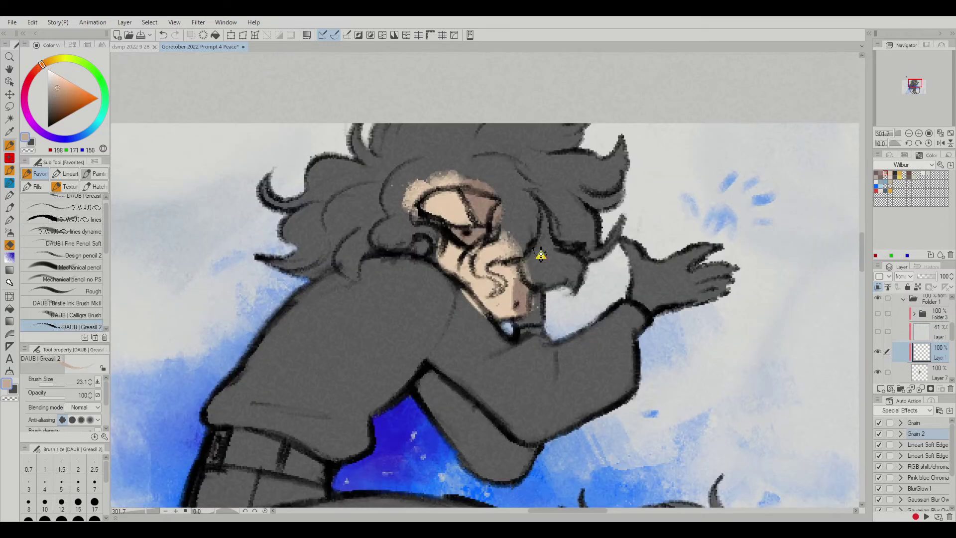
Fill the curly hair with dark reddish brown around the face.
{"action": "key", "text": "h"}
{"action": "scroll", "coordinate": [523, 279], "scroll_direction": "down", "scroll_amount": 5}
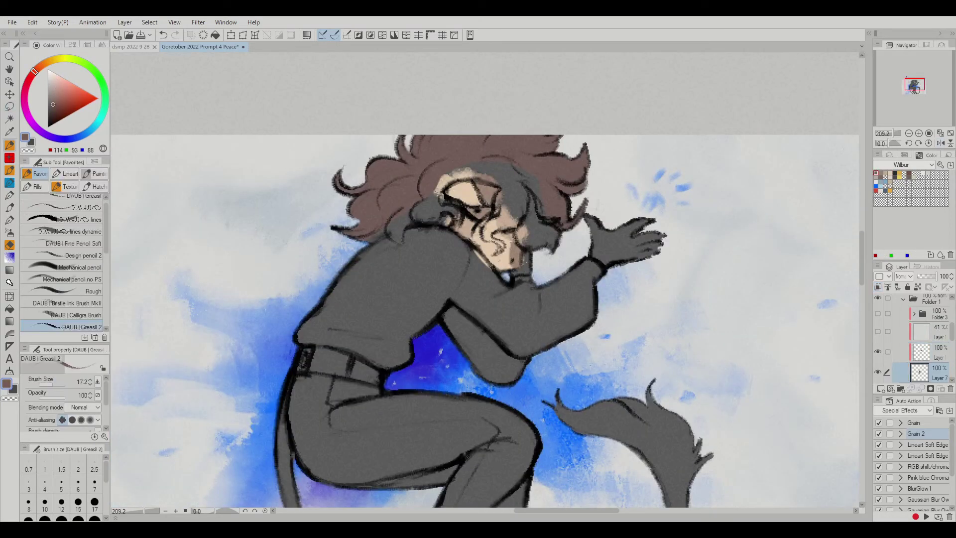
{"action": "left_click", "coordinate": [887, 351]}
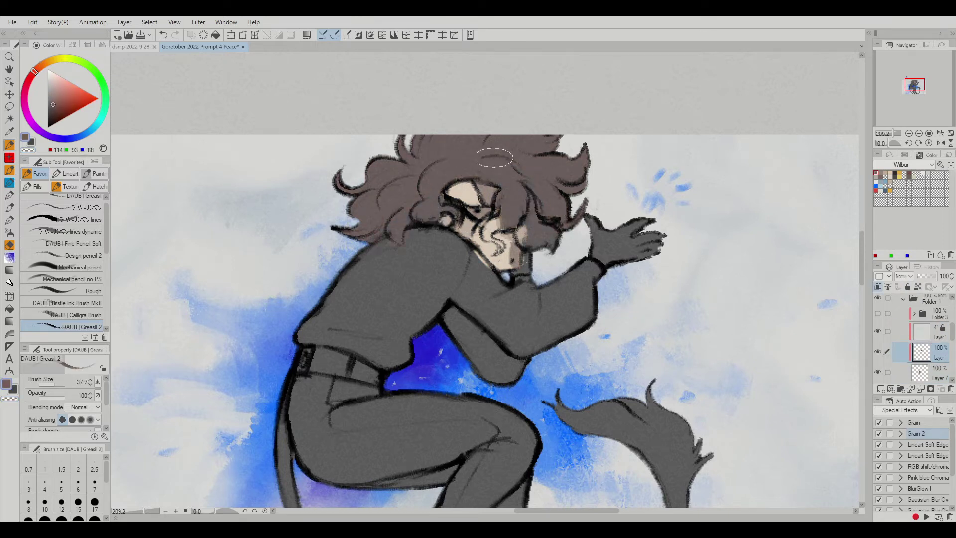
{"action": "key", "text": "h"}
{"action": "key", "text": "h"}
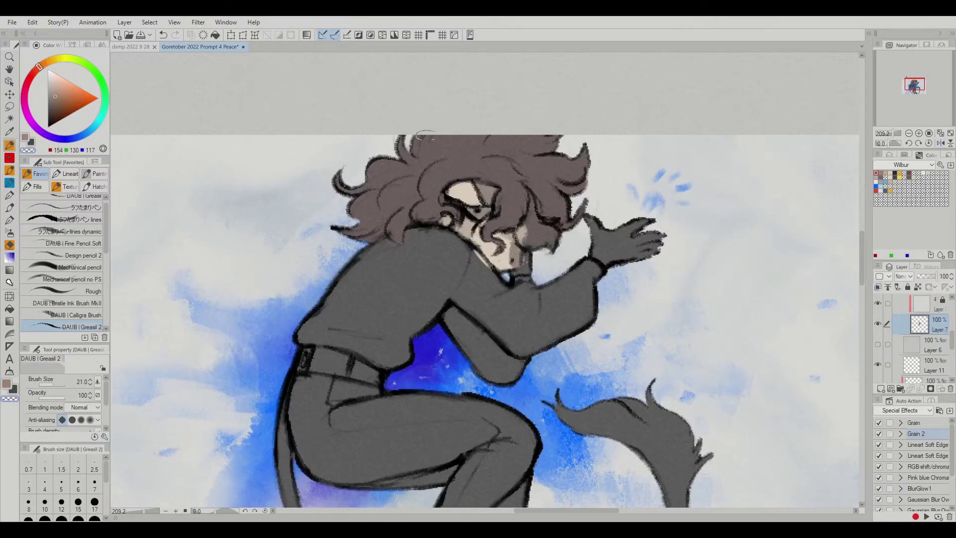
Touch up the brown hair on Layer 7, colour the front lock light grey and save the illustration.
{"action": "key", "text": "h"}
{"action": "key", "text": "h"}
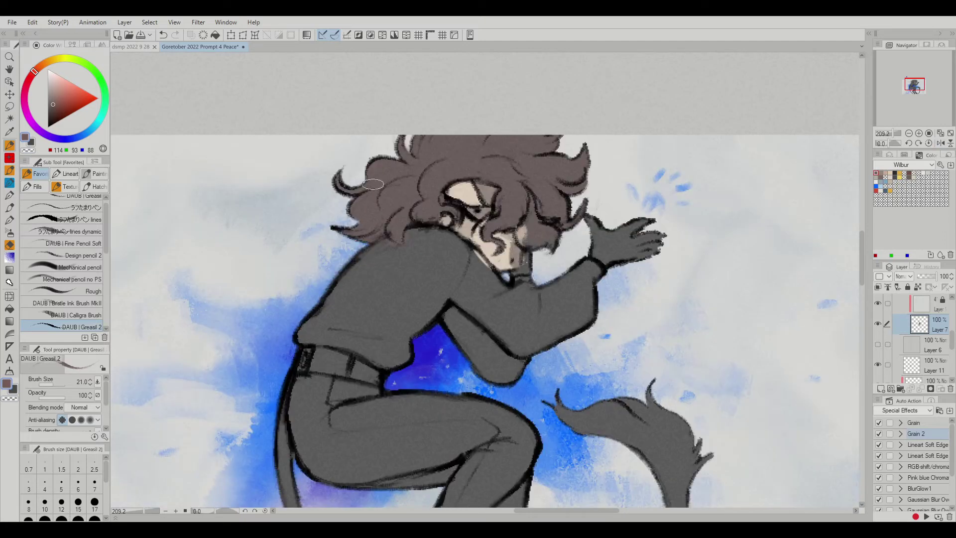
{"action": "left_click_drag", "start_coordinate": [373, 184], "coordinate": [362, 205]}
{"action": "key", "text": "ctrl+s"}
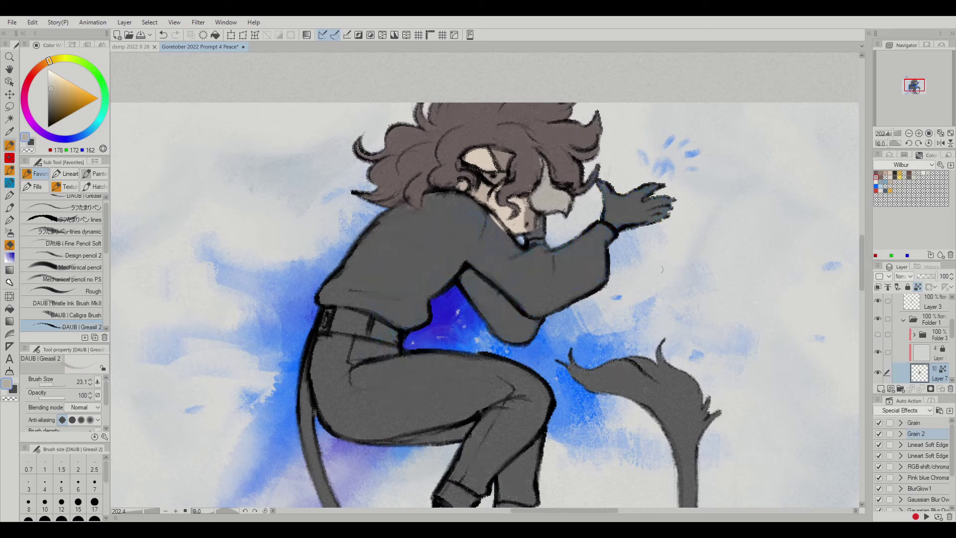
Block in the raised hand and feet in brown, the shirt in mustard yellow and the trousers in near-black.
{"action": "key", "text": "h"}
{"action": "key", "text": "h"}
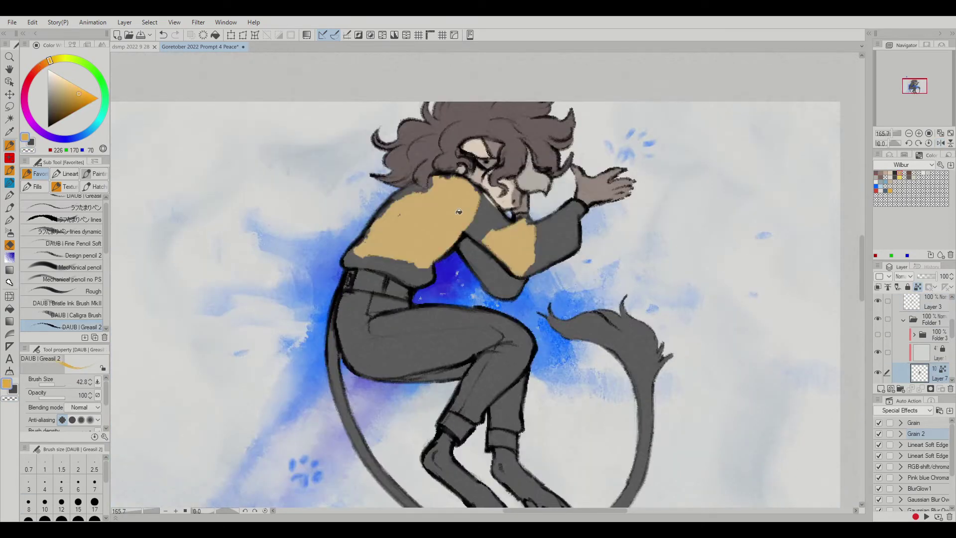
{"action": "mouse_move", "coordinate": [458, 211]}
{"action": "left_mouse_down"}
{"action": "mouse_move", "coordinate": [502, 274]}
{"action": "mouse_move", "coordinate": [557, 232]}
{"action": "left_mouse_up"}
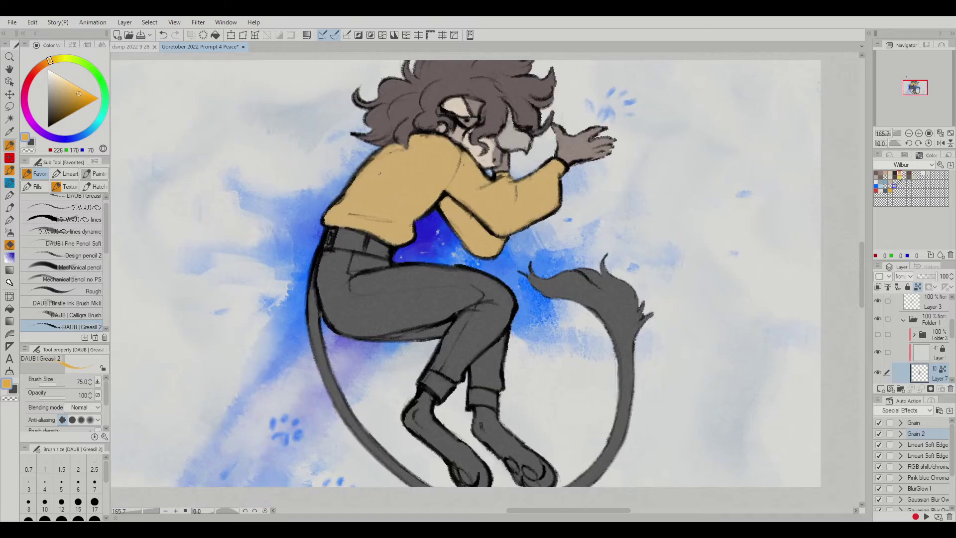
{"action": "left_click_drag", "start_coordinate": [348, 289], "coordinate": [512, 328]}
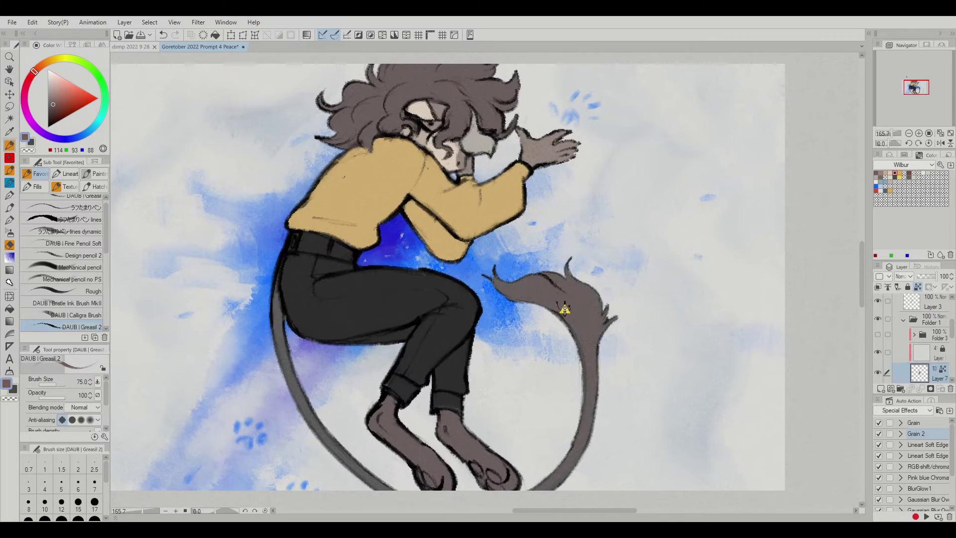
Colour the tail from a dark brown tuft to lighter tan along its curved length.
{"action": "mouse_move", "coordinate": [592, 348]}
{"action": "left_mouse_down"}
{"action": "mouse_move", "coordinate": [556, 474]}
{"action": "mouse_move", "coordinate": [338, 423]}
{"action": "mouse_move", "coordinate": [259, 278]}
{"action": "left_mouse_up"}
{"action": "left_click", "coordinate": [299, 289], "text": "alt"}
{"action": "left_click_drag", "start_coordinate": [330, 305], "coordinate": [374, 297]}
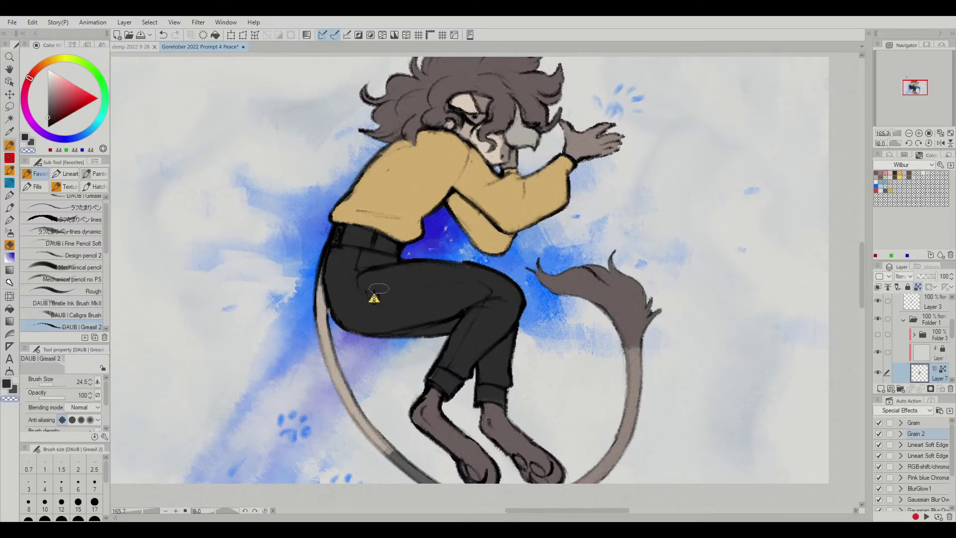
{"action": "scroll", "coordinate": [624, 311], "scroll_direction": "down", "scroll_amount": 2}
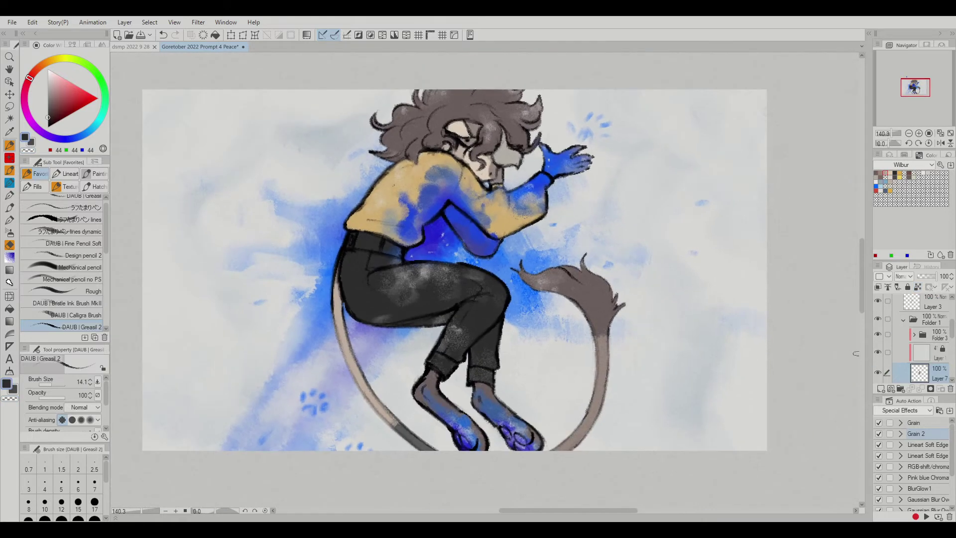
{"action": "left_click", "coordinate": [624, 311], "text": "alt"}
{"action": "left_click", "coordinate": [428, 438], "text": "alt"}
Paint the paw pads on both feet light blue, tidy the brown around them and save the illustration.
{"action": "scroll", "coordinate": [438, 448], "scroll_direction": "up", "scroll_amount": 5}
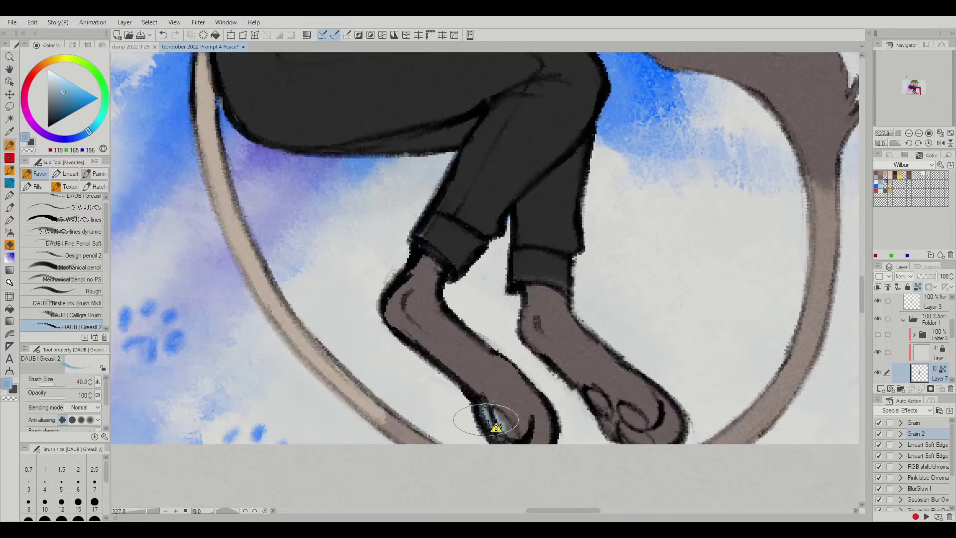
{"action": "left_click_drag", "start_coordinate": [636, 427], "coordinate": [613, 404]}
{"action": "left_click", "coordinate": [612, 403], "text": "alt"}
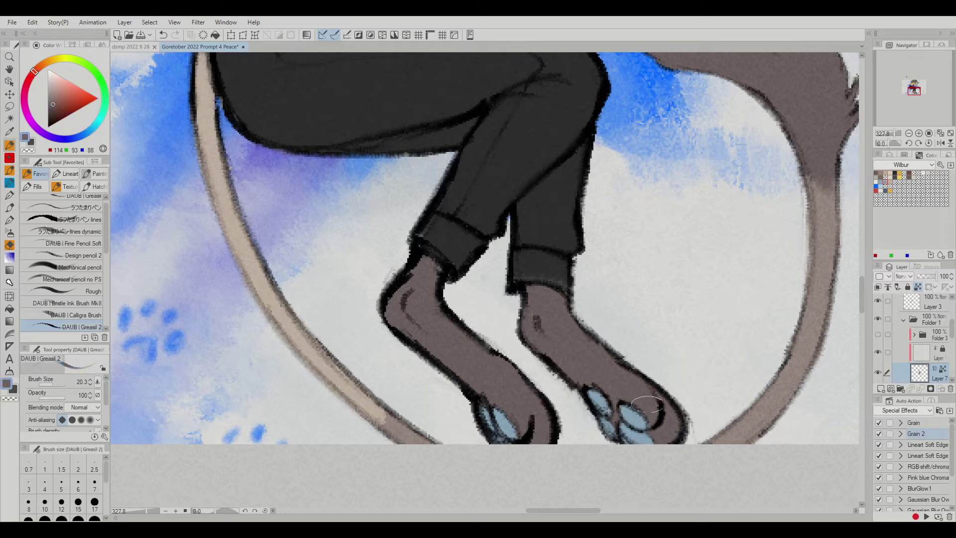
{"action": "left_click", "coordinate": [642, 423], "text": "alt"}
{"action": "scroll", "coordinate": [642, 423], "scroll_direction": "down", "scroll_amount": 3}
{"action": "scroll", "coordinate": [642, 423], "scroll_direction": "down", "scroll_amount": 2}
{"action": "key", "text": "ctrl+s"}
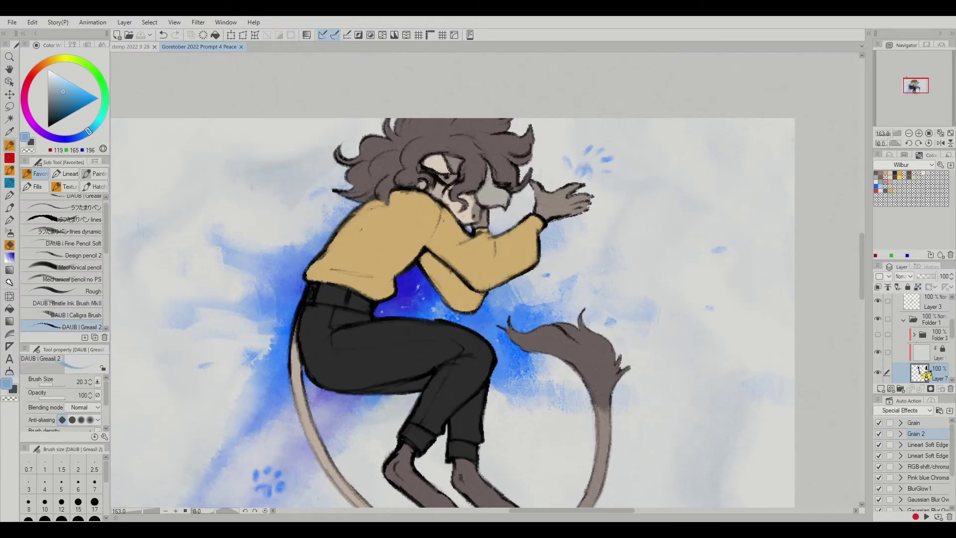
Add a clipped shading layer directly above the base colours on Layer 7.
{"action": "left_click_drag", "start_coordinate": [924, 373], "coordinate": [925, 384]}
{"action": "key", "text": "h"}
{"action": "key", "text": "h"}
{"action": "scroll", "coordinate": [644, 273], "scroll_direction": "down", "scroll_amount": 1}
Paint lighter tan along the undersides of both feet and touch up the paw pads in light blue on Layer 7.
{"action": "left_click", "coordinate": [493, 431], "text": "alt"}
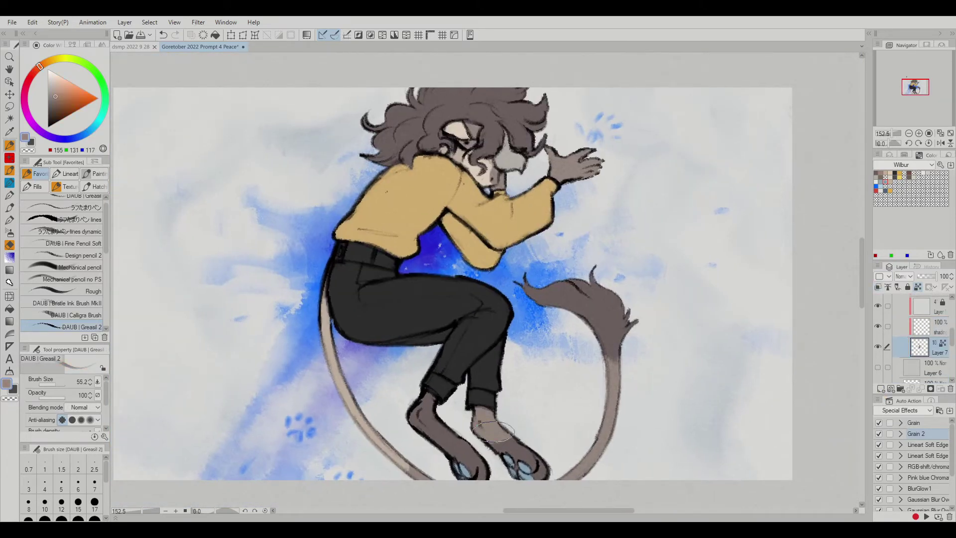
{"action": "scroll", "coordinate": [493, 430], "scroll_direction": "up", "scroll_amount": 2}
{"action": "left_click", "coordinate": [508, 383], "text": "alt"}
{"action": "left_click_drag", "start_coordinate": [507, 378], "coordinate": [406, 386]}
{"action": "scroll", "coordinate": [505, 387], "scroll_direction": "up", "scroll_amount": 3}
{"action": "left_click", "coordinate": [602, 393], "text": "alt"}
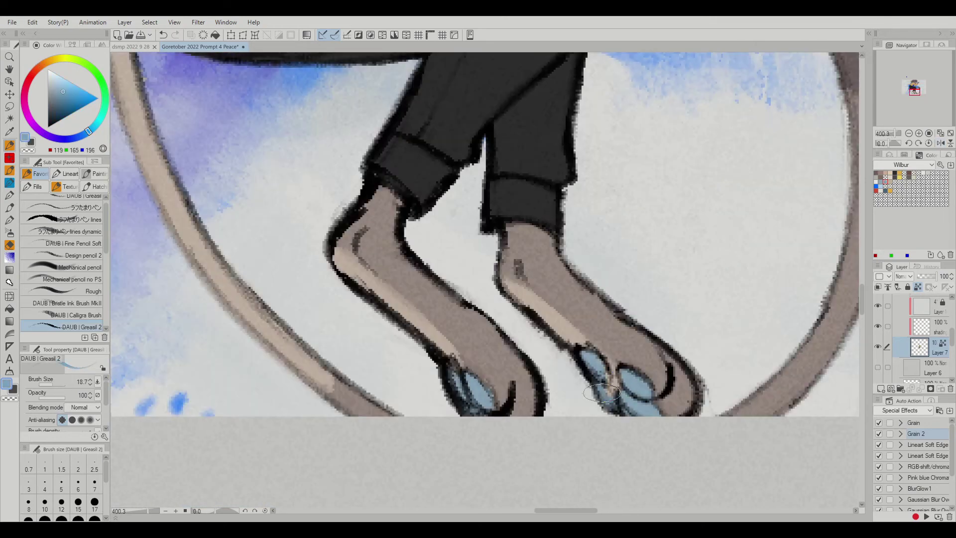
Touch up the base colours of the trousers, shirt and brown areas with sampled tones, and save the illustration.
{"action": "scroll", "coordinate": [468, 258], "scroll_direction": "down", "scroll_amount": 4}
{"action": "left_click", "coordinate": [446, 211], "text": "alt"}
{"action": "scroll", "coordinate": [446, 211], "scroll_direction": "up", "scroll_amount": 3}
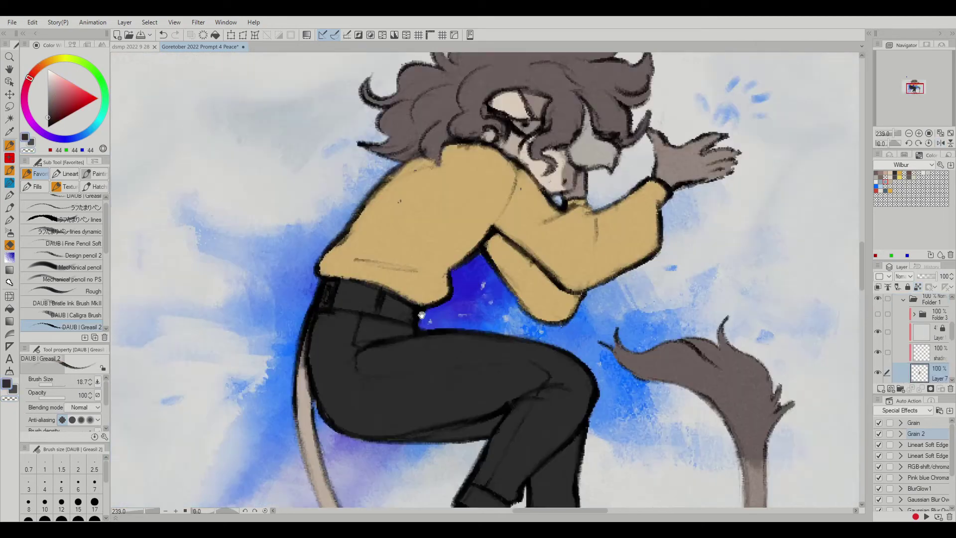
{"action": "left_click", "coordinate": [403, 199], "text": "alt"}
{"action": "scroll", "coordinate": [403, 200], "scroll_direction": "down", "scroll_amount": 3}
{"action": "left_click", "coordinate": [640, 427], "text": "alt"}
{"action": "key", "text": "ctrl+shift+n"}
{"action": "scroll", "coordinate": [514, 267], "scroll_direction": "up", "scroll_amount": 3}
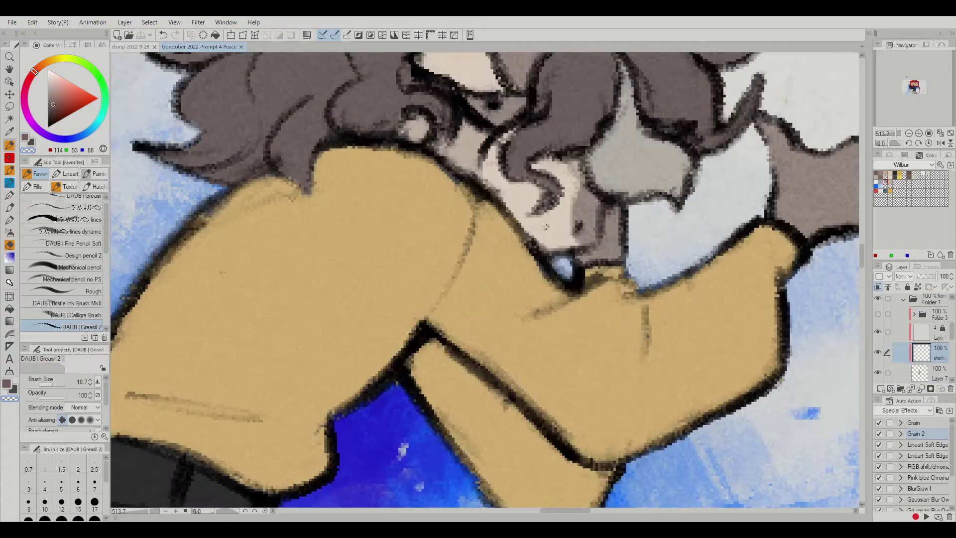
{"action": "scroll", "coordinate": [514, 268], "scroll_direction": "down", "scroll_amount": 3}
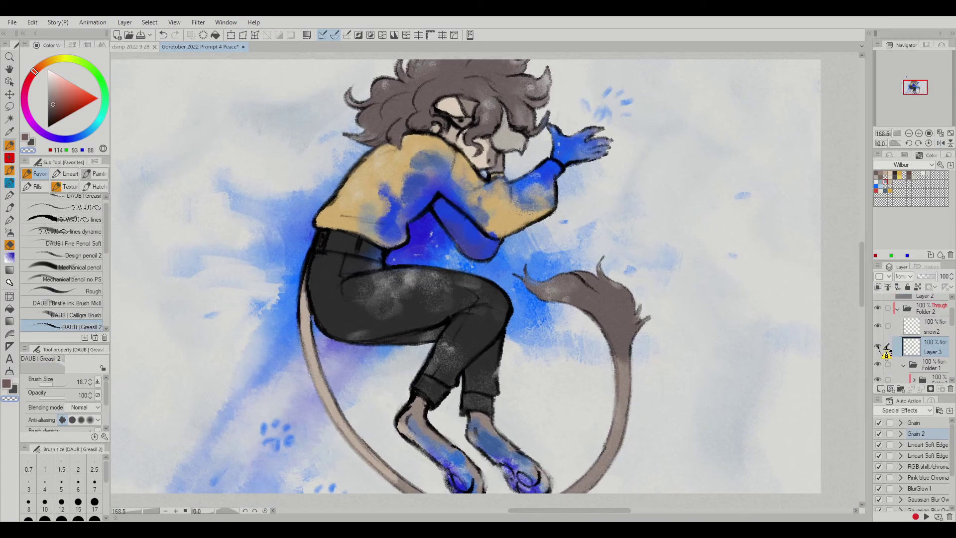
Spatter pale snow flecks over the hair with the Tone scraping airbrush on the top layer of Folder 3.
{"action": "left_click", "coordinate": [878, 346]}
{"action": "left_click", "coordinate": [878, 346]}
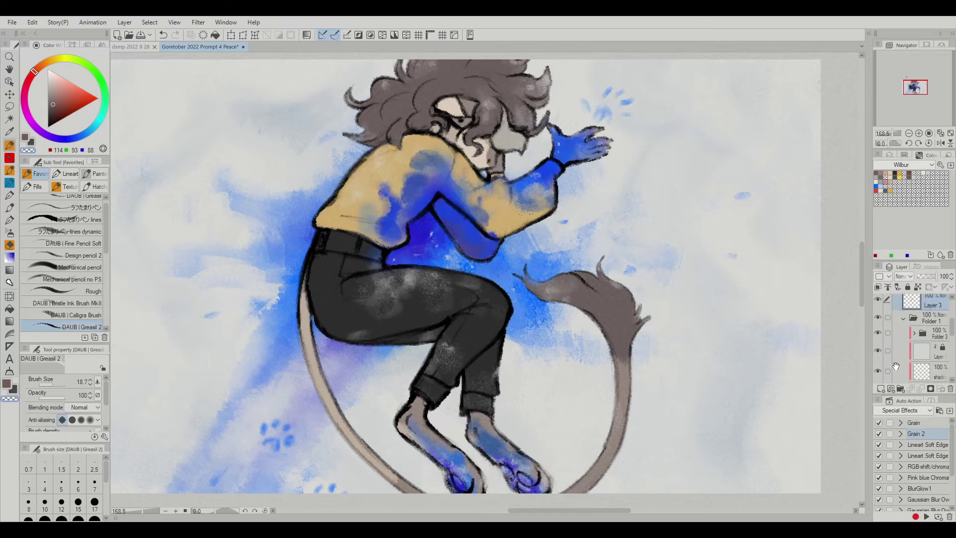
{"action": "scroll", "coordinate": [921, 344], "scroll_direction": "down", "scroll_amount": 2}
{"action": "left_click", "coordinate": [929, 346]}
{"action": "scroll", "coordinate": [510, 398], "scroll_direction": "down", "scroll_amount": 2}
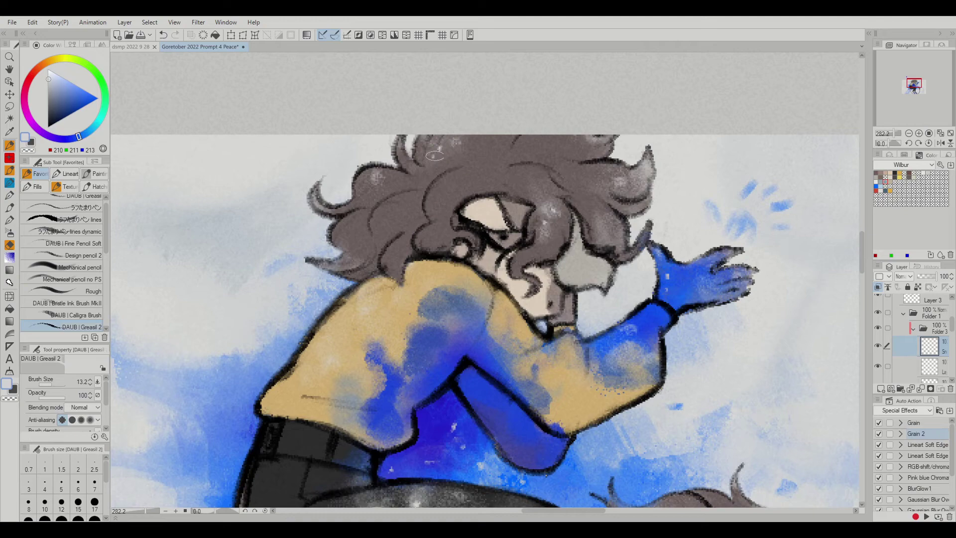
{"action": "left_click", "coordinate": [9, 233]}
{"action": "left_click", "coordinate": [84, 259]}
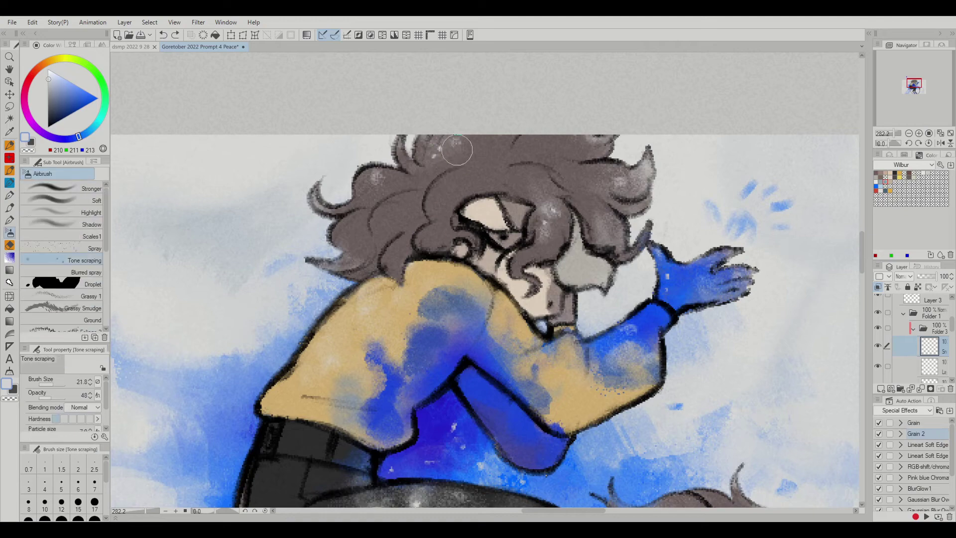
{"action": "scroll", "coordinate": [579, 237], "scroll_direction": "down", "scroll_amount": 2}
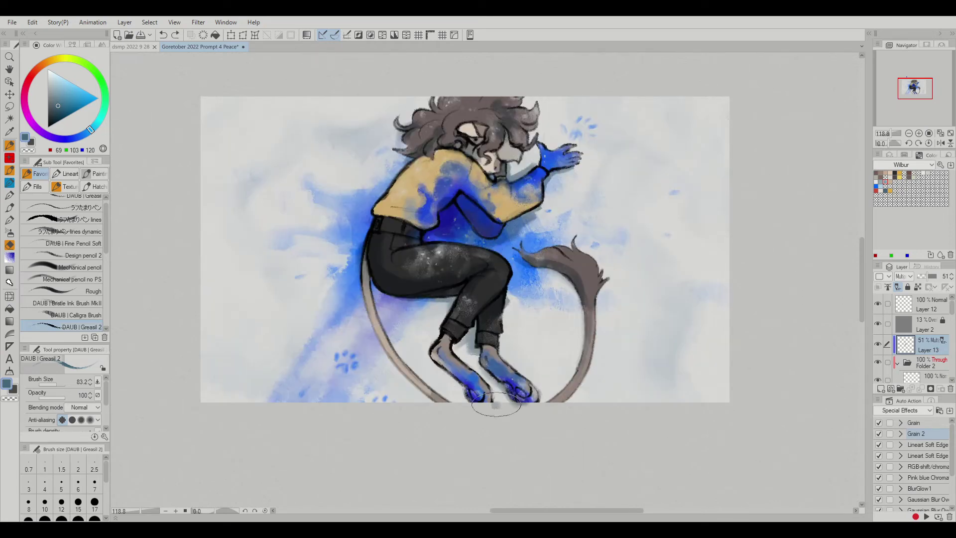
Paint muted blue-grey cast shadows along the tail, legs and feet on Layer 13, a Multiply layer at 51% opacity.
{"action": "key", "text": "h"}
{"action": "scroll", "coordinate": [548, 369], "scroll_direction": "up", "scroll_amount": 5}
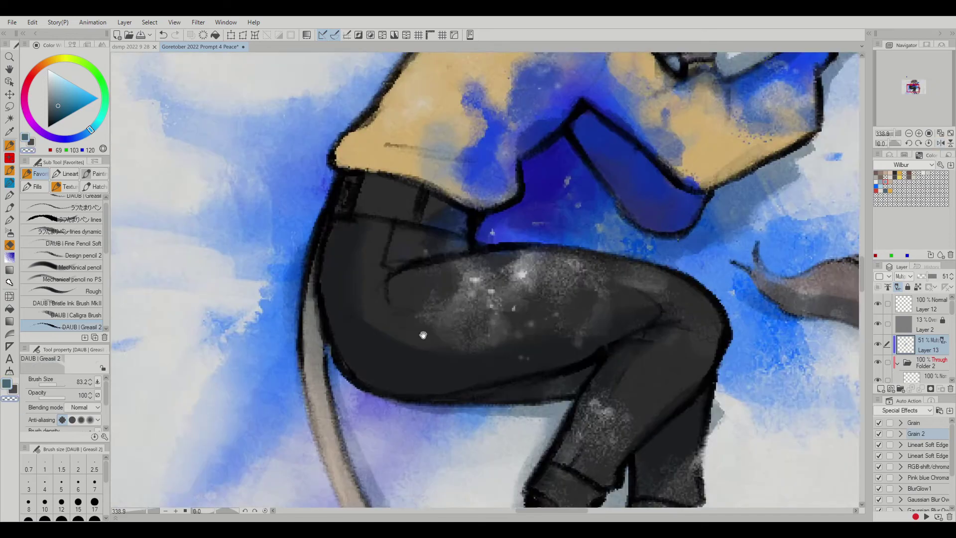
{"action": "scroll", "coordinate": [525, 351], "scroll_direction": "right", "scroll_amount": 5}
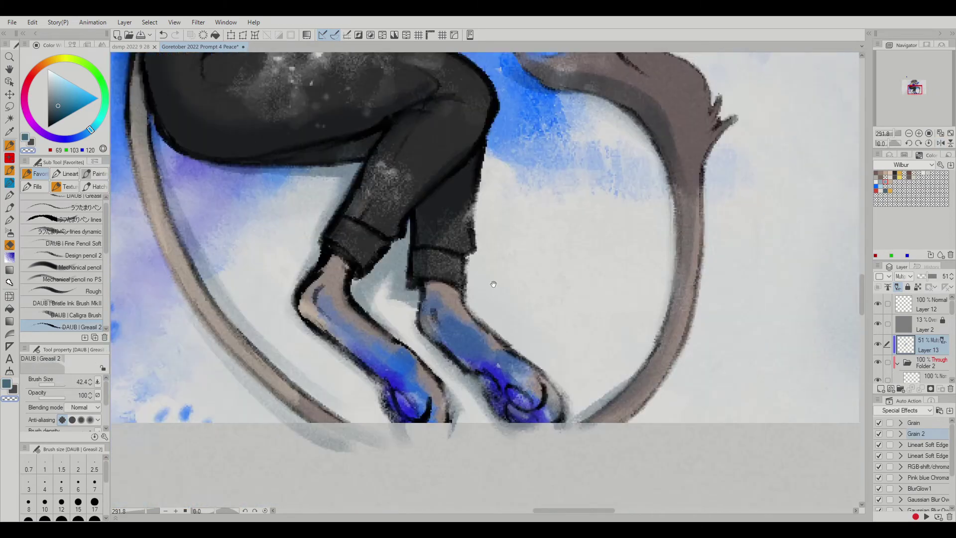
{"action": "scroll", "coordinate": [559, 444], "scroll_direction": "up", "scroll_amount": 5}
{"action": "scroll", "coordinate": [441, 181], "scroll_direction": "left", "scroll_amount": 5}
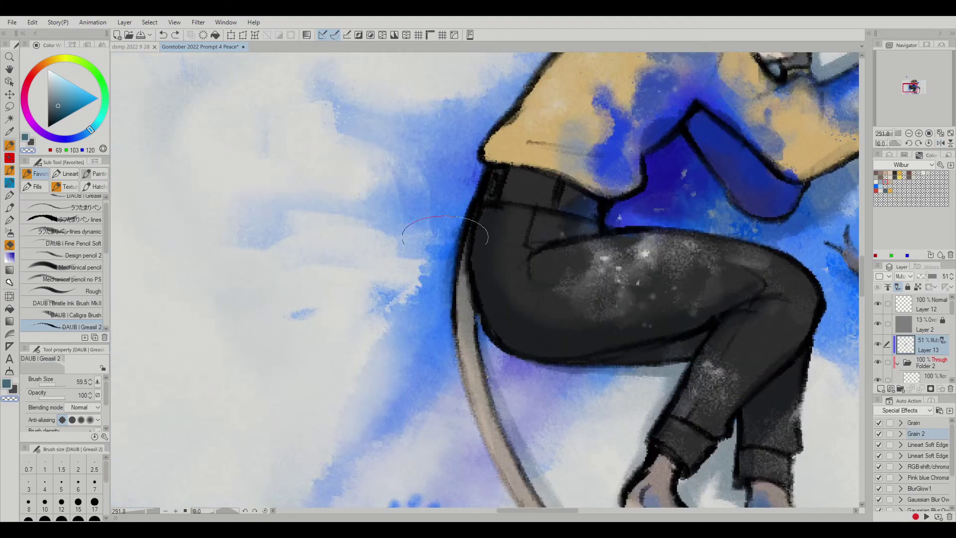
Extend the blue-grey shadow around the hips and beneath the arms, knee and raised hand.
{"action": "scroll", "coordinate": [498, 248], "scroll_direction": "down", "scroll_amount": 3}
{"action": "scroll", "coordinate": [547, 299], "scroll_direction": "up", "scroll_amount": 5}
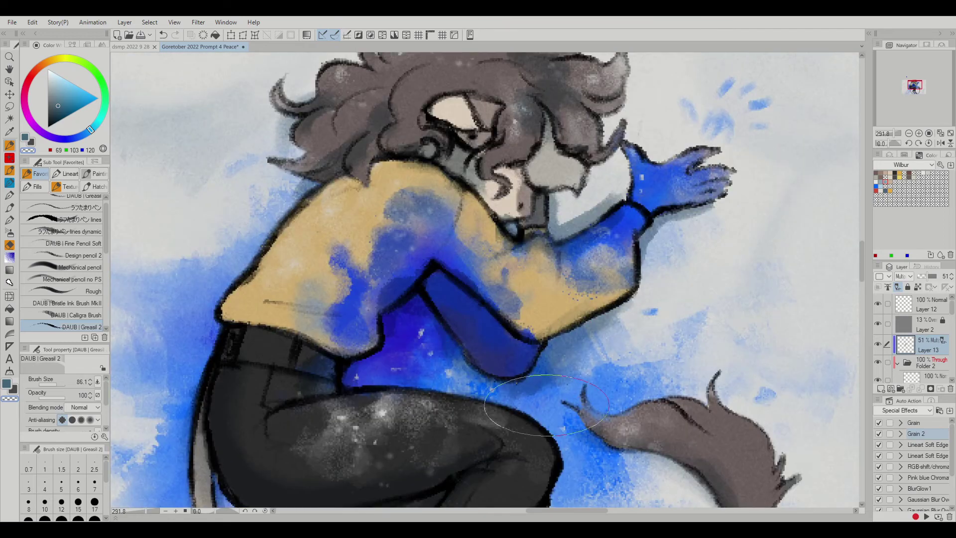
{"action": "scroll", "coordinate": [498, 309], "scroll_direction": "down", "scroll_amount": 5}
{"action": "scroll", "coordinate": [438, 286], "scroll_direction": "up", "scroll_amount": 5}
{"action": "key", "text": "h"}
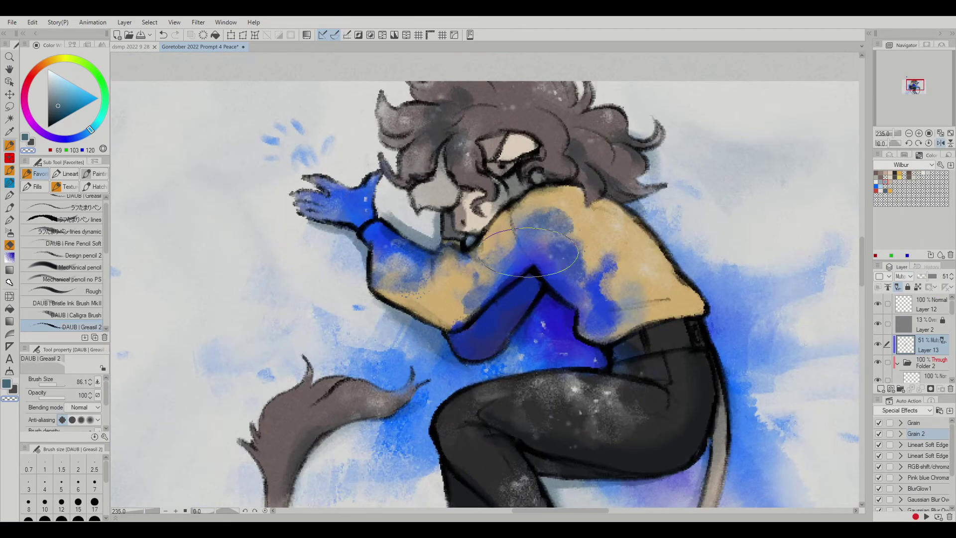
Shade the shirt's sleeves and back with soft blue-grey strokes, checking the mirrored view.
{"action": "scroll", "coordinate": [438, 286], "scroll_direction": "down", "scroll_amount": 1}
{"action": "key", "text": "h"}
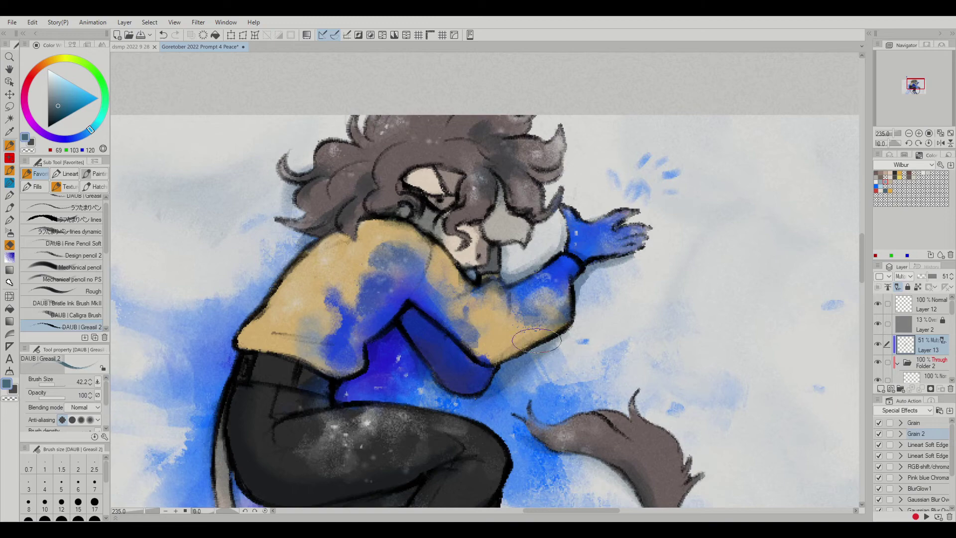
{"action": "key", "text": "h"}
{"action": "key", "text": "h"}
{"action": "scroll", "coordinate": [448, 289], "scroll_direction": "down", "scroll_amount": 5}
{"action": "scroll", "coordinate": [364, 235], "scroll_direction": "up", "scroll_amount": 5}
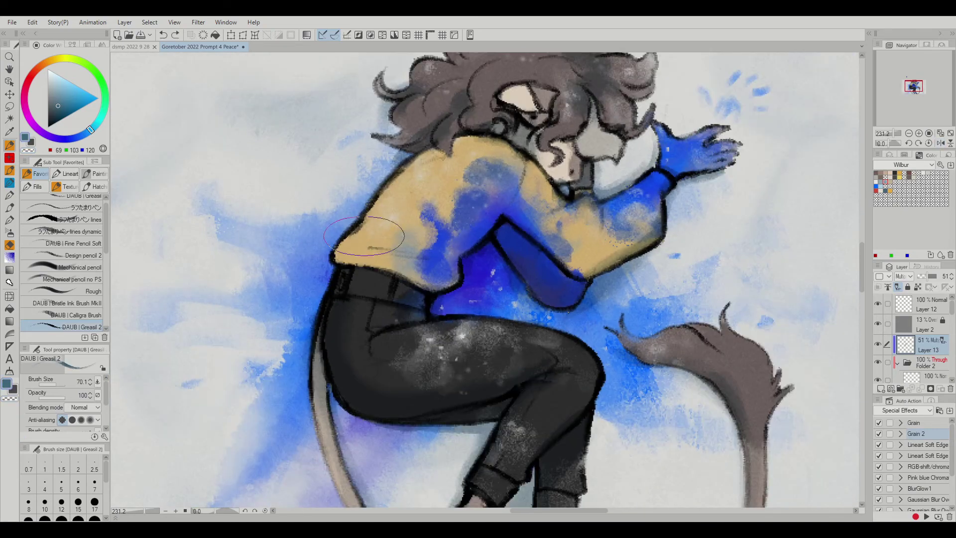
Shade the hair, the face and the area beneath the curls in blue-grey, checking the mirrored view.
{"action": "key", "text": "h"}
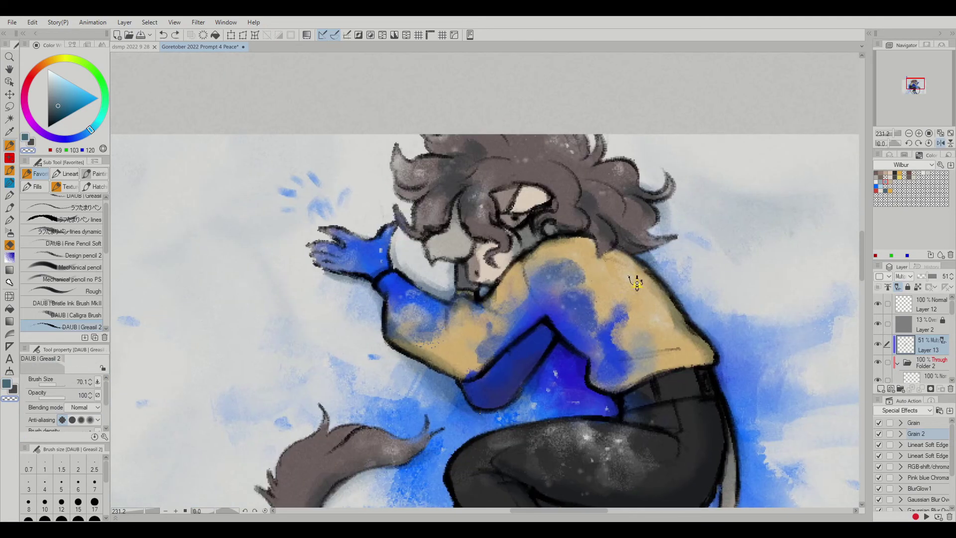
{"action": "key", "text": "h"}
{"action": "key", "text": "h"}
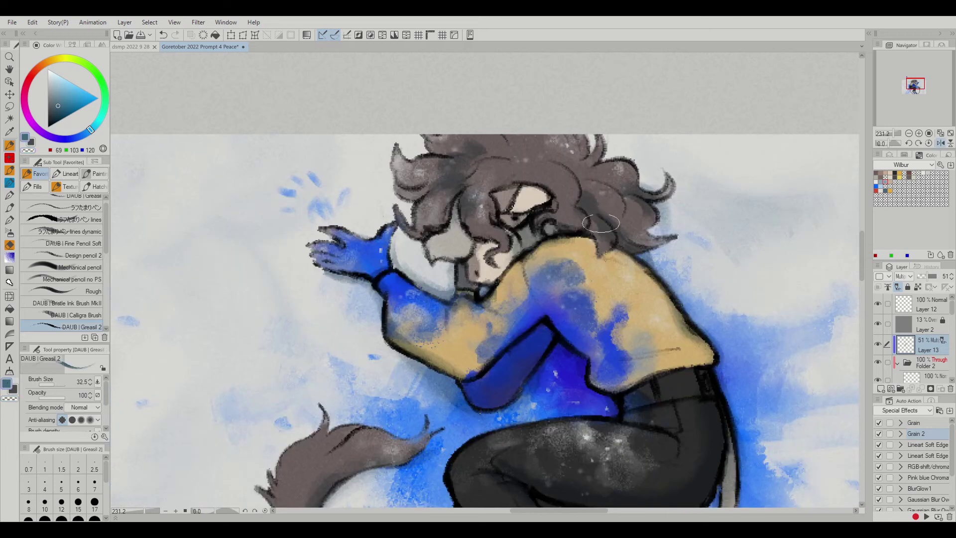
{"action": "key", "text": "h"}
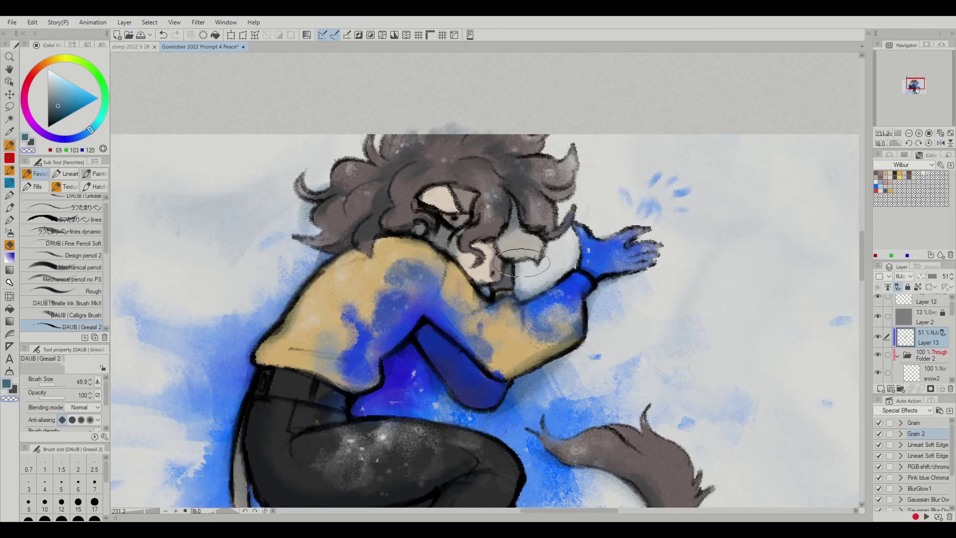
{"action": "scroll", "coordinate": [475, 331], "scroll_direction": "up", "scroll_amount": 2}
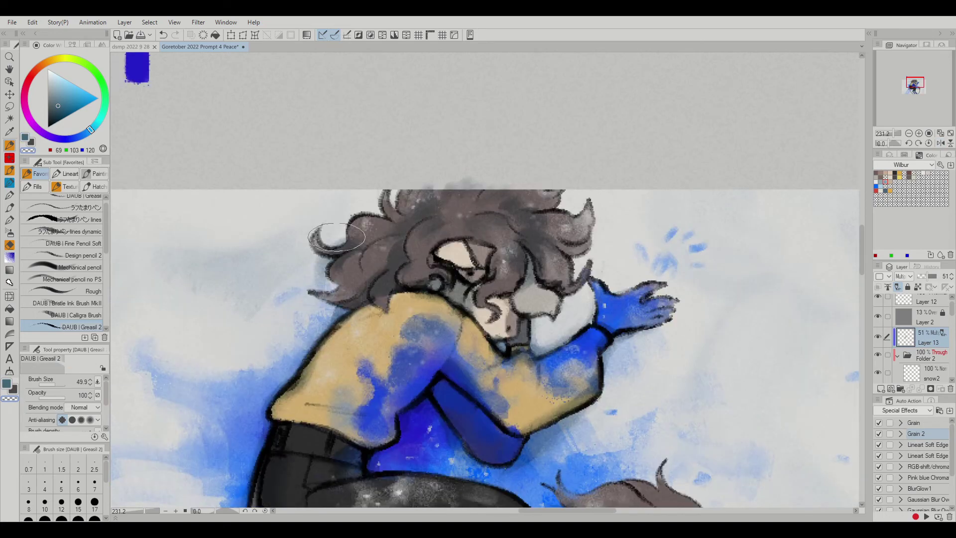
{"action": "key", "text": "h"}
{"action": "scroll", "coordinate": [394, 254], "scroll_direction": "down", "scroll_amount": 2}
{"action": "key", "text": "h"}
{"action": "key", "text": "h"}
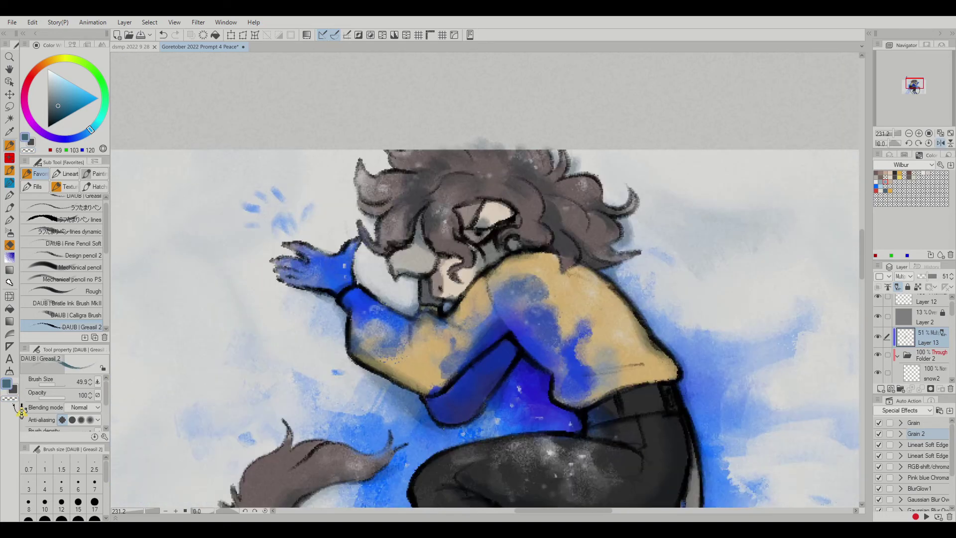
Refine the Layer 13 shading on the trousers and shirt inside Folder 2, and save the illustration.
{"action": "scroll", "coordinate": [654, 309], "scroll_direction": "down", "scroll_amount": 3}
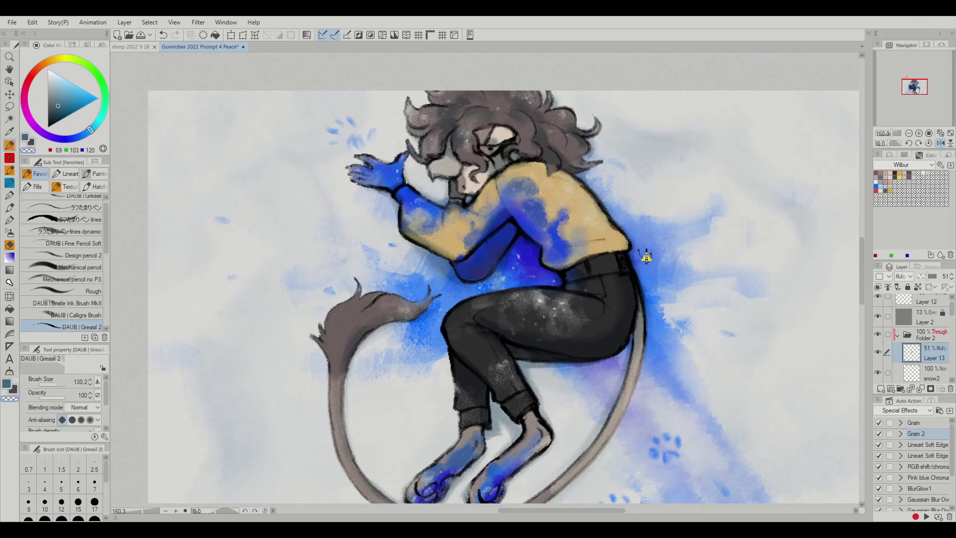
{"action": "key", "text": "h"}
{"action": "scroll", "coordinate": [425, 195], "scroll_direction": "up", "scroll_amount": 1}
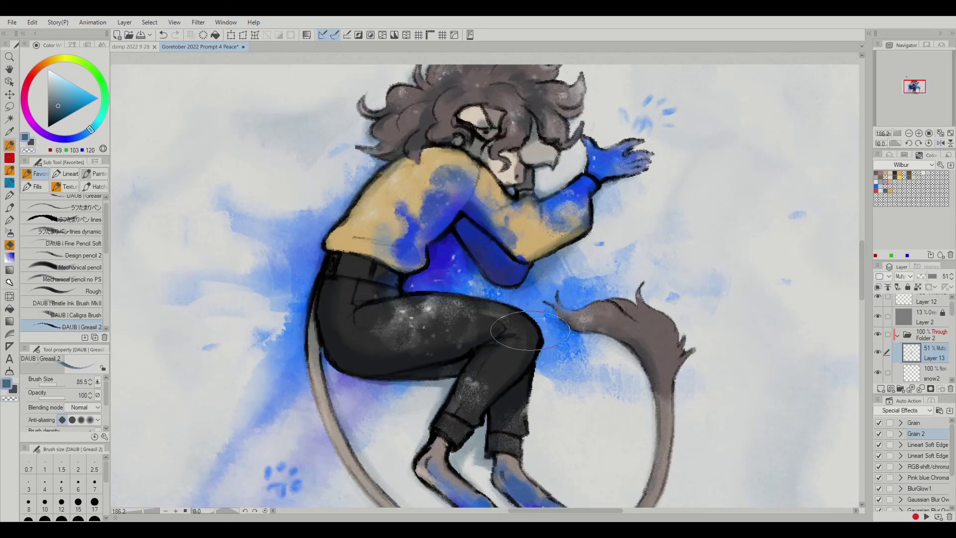
{"action": "key", "text": "h"}
{"action": "key", "text": "h"}
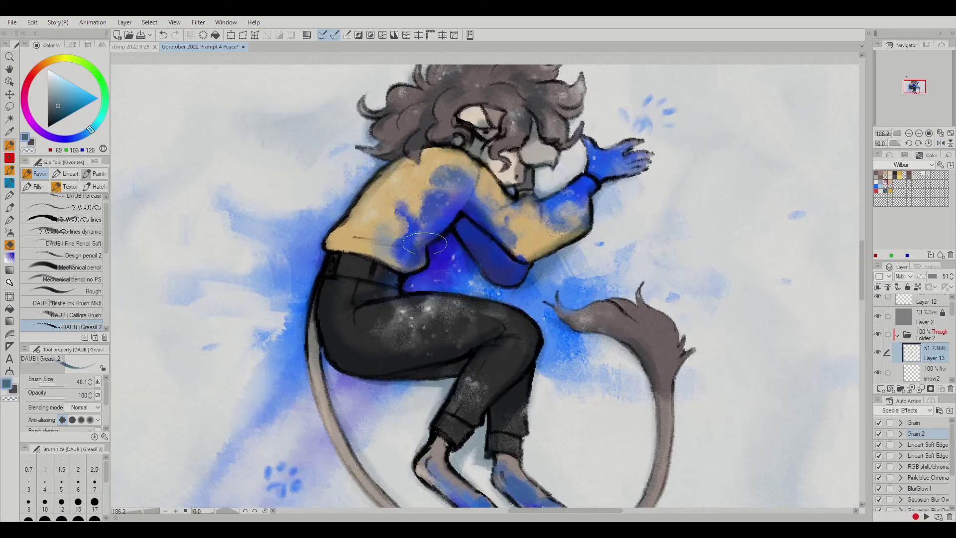
{"action": "key", "text": "h"}
{"action": "key", "text": "h"}
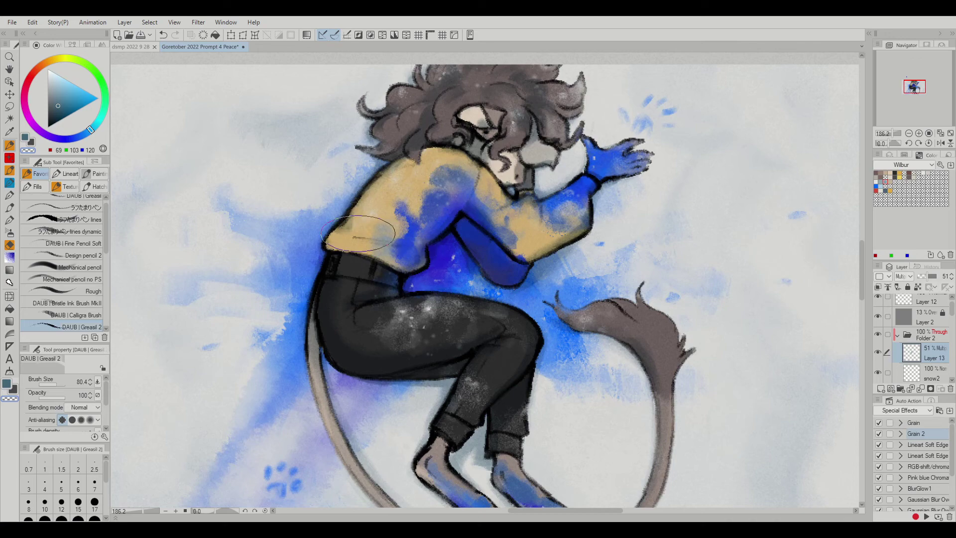
{"action": "key", "text": "ctrl+shift+n"}
Add a normal layer above Layer 13 and retouch the raised hand with a small brush in sampled blues.
{"action": "scroll", "coordinate": [415, 180], "scroll_direction": "up", "scroll_amount": 2}
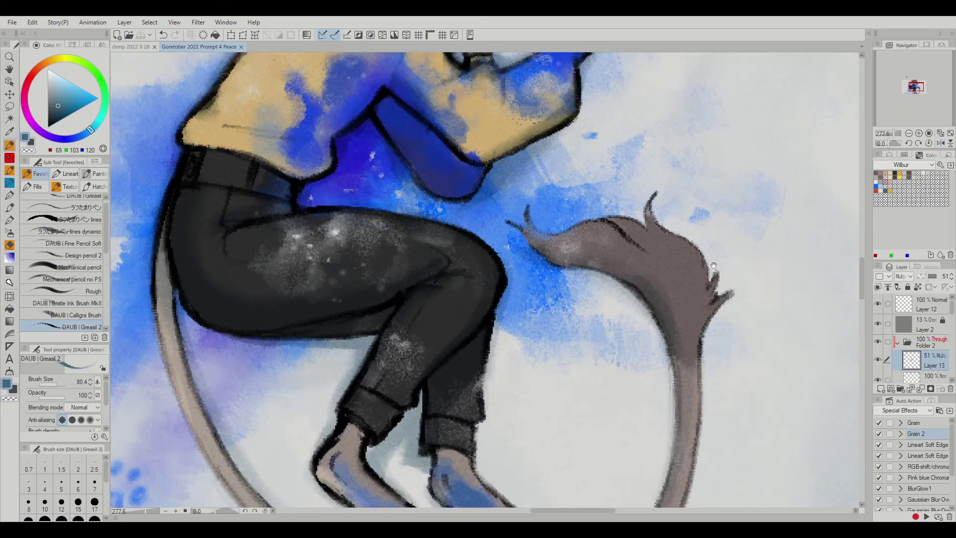
{"action": "scroll", "coordinate": [570, 204], "scroll_direction": "up", "scroll_amount": 4}
{"action": "left_click", "coordinate": [570, 204], "text": "alt"}
{"action": "key", "text": "bracketleft"}
{"action": "key", "text": "bracketleft"}
{"action": "key", "text": "bracketleft"}
{"action": "key", "text": "bracketleft"}
{"action": "left_click", "coordinate": [640, 166], "text": "alt"}
{"action": "left_click_drag", "start_coordinate": [569, 250], "coordinate": [595, 270]}
{"action": "left_click", "coordinate": [573, 273], "text": "alt"}
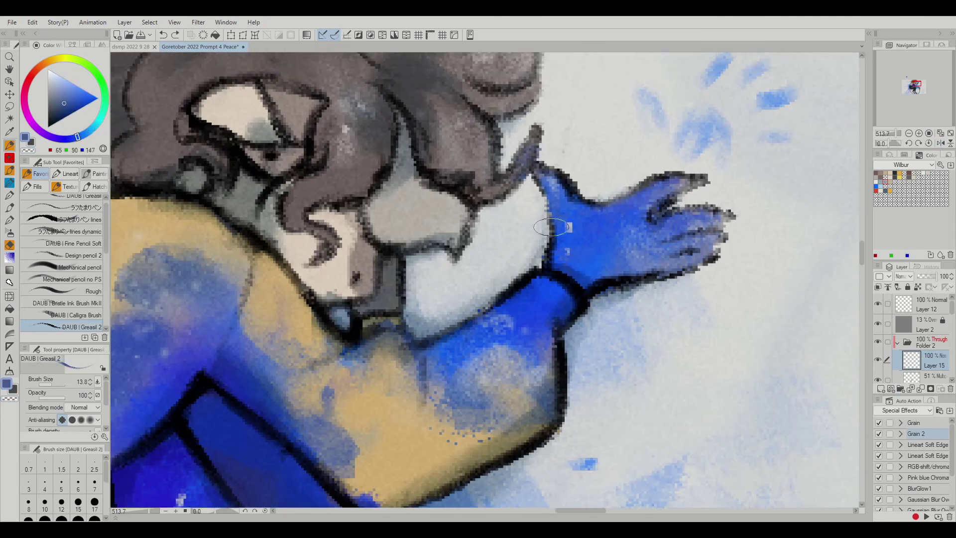
{"action": "key", "text": "bracketleft"}
Clean up the edges around the raised hand and sleeve with sampled bright blue and pale grey-blue snow colour.
{"action": "key", "text": "h"}
{"action": "scroll", "coordinate": [323, 258], "scroll_direction": "down", "scroll_amount": 5}
{"action": "key", "text": "h"}
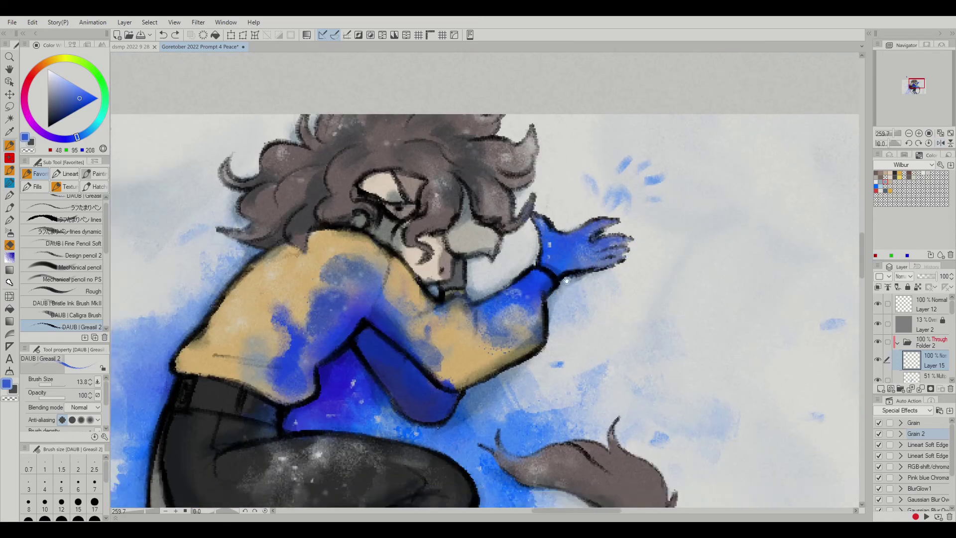
{"action": "scroll", "coordinate": [630, 235], "scroll_direction": "up", "scroll_amount": 3}
{"action": "scroll", "coordinate": [571, 340], "scroll_direction": "down", "scroll_amount": 1}
{"action": "left_click", "coordinate": [571, 340], "text": "alt"}
{"action": "key", "text": "bracketright"}
{"action": "key", "text": "bracketright"}
{"action": "key", "text": "bracketright"}
{"action": "scroll", "coordinate": [571, 340], "scroll_direction": "down", "scroll_amount": 4}
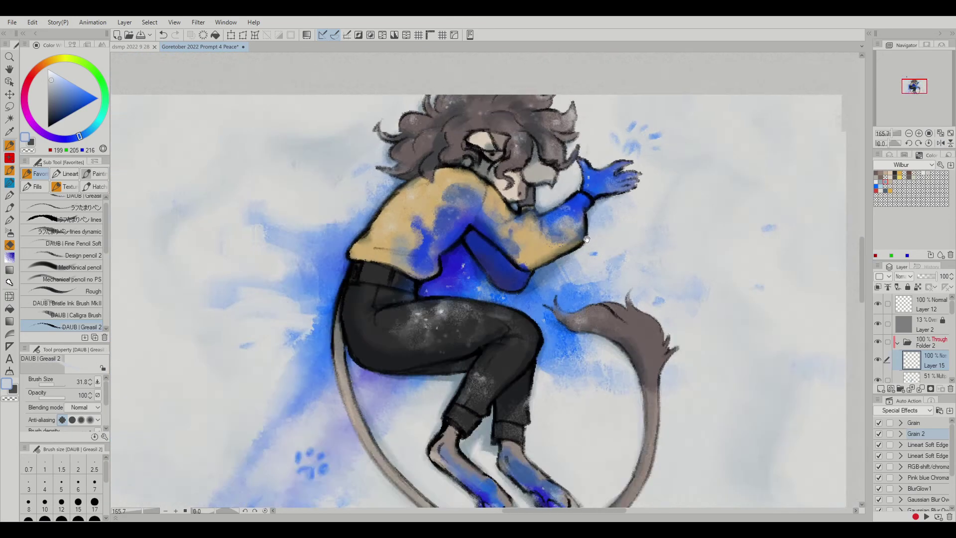
Brush pale grey-blue snow colour on the snow layer in Folder 3 at size 78.6, undoing the unwanted stroke.
{"action": "scroll", "coordinate": [565, 245], "scroll_direction": "up", "scroll_amount": 5}
{"action": "left_click", "coordinate": [565, 246], "text": "ctrl+shift"}
{"action": "key", "text": "bracketright"}
{"action": "key", "text": "bracketright"}
{"action": "key", "text": "bracketright"}
{"action": "key", "text": "ctrl+z"}
{"action": "scroll", "coordinate": [541, 274], "scroll_direction": "down", "scroll_amount": 5}
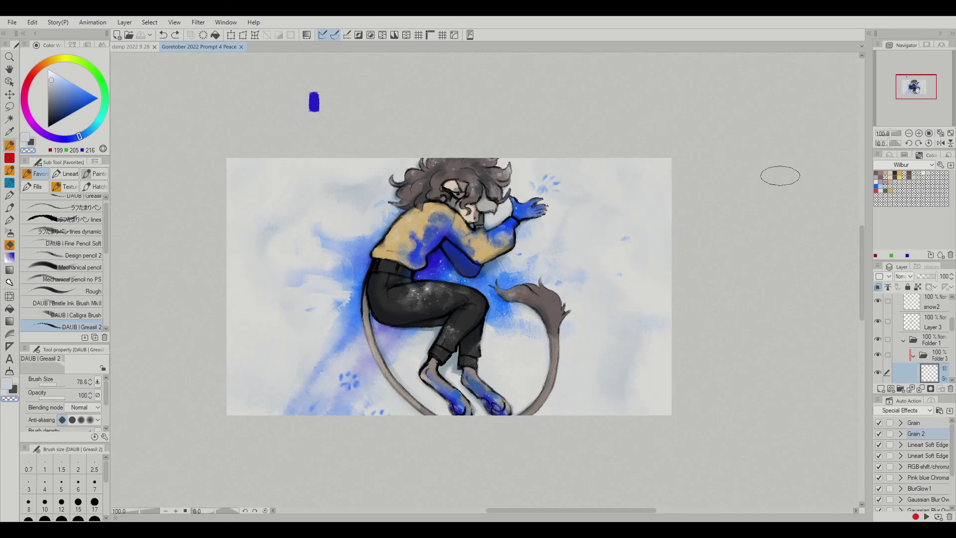
{"action": "scroll", "coordinate": [519, 339], "scroll_direction": "up", "scroll_amount": 2}
{"action": "scroll", "coordinate": [704, 341], "scroll_direction": "down", "scroll_amount": 2}
{"action": "scroll", "coordinate": [704, 341], "scroll_direction": "up", "scroll_amount": 4}
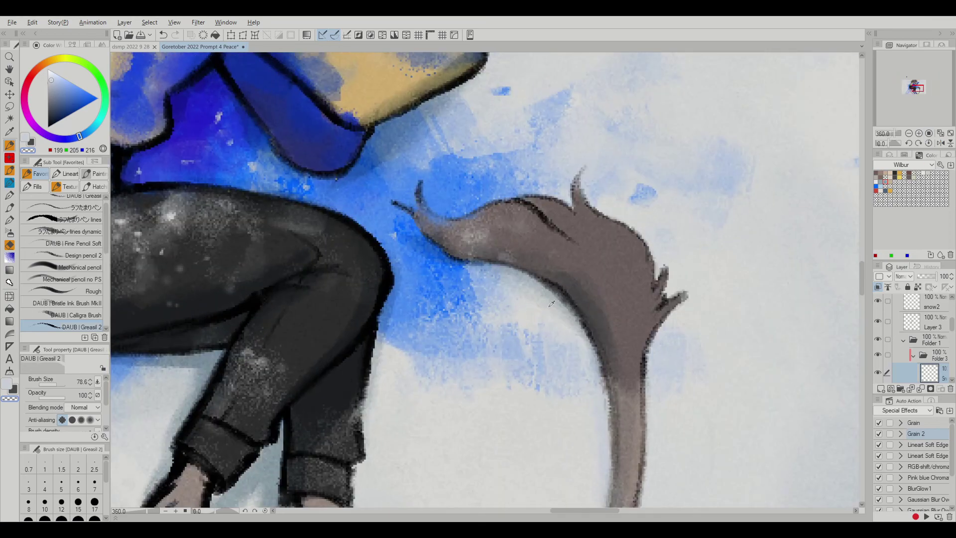
Retouch the face around the nose on Layer 13 with a sampled light skin tone and a 15.2 brush.
{"action": "scroll", "coordinate": [704, 342], "scroll_direction": "down", "scroll_amount": 3}
{"action": "left_click", "coordinate": [341, 306], "text": "alt"}
{"action": "scroll", "coordinate": [341, 306], "scroll_direction": "down", "scroll_amount": 2}
{"action": "key", "text": "bracketleft"}
{"action": "key", "text": "bracketleft"}
{"action": "key", "text": "bracketleft"}
{"action": "scroll", "coordinate": [518, 265], "scroll_direction": "up", "scroll_amount": 5}
{"action": "key", "text": "ctrl+y"}
{"action": "left_click", "coordinate": [519, 265], "text": "alt"}
{"action": "key", "text": "bracketleft"}
{"action": "key", "text": "bracketleft"}
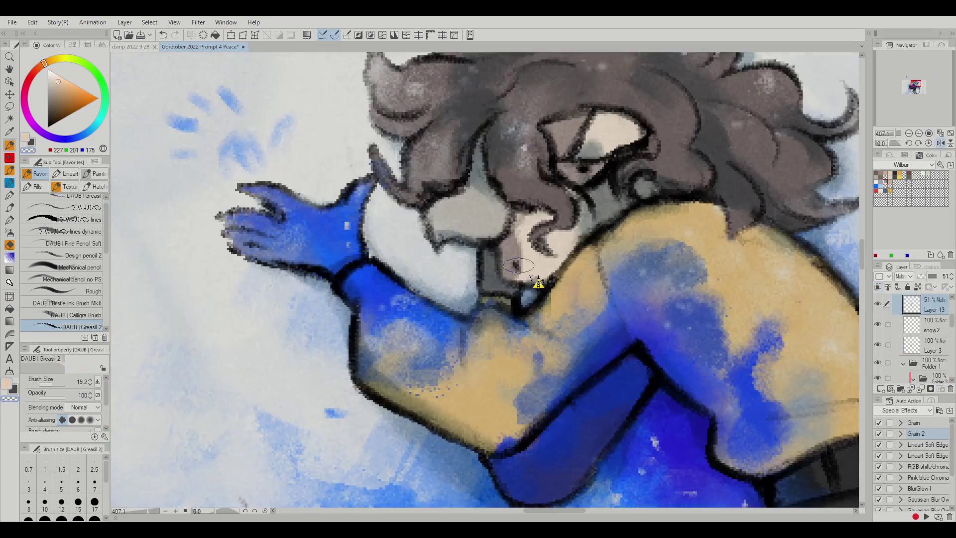
Smear the handprint in the snow towards the raised hand in light blue on Layer 5.
{"action": "key", "text": "h"}
{"action": "left_click", "coordinate": [537, 276], "text": "alt"}
{"action": "key", "text": "h"}
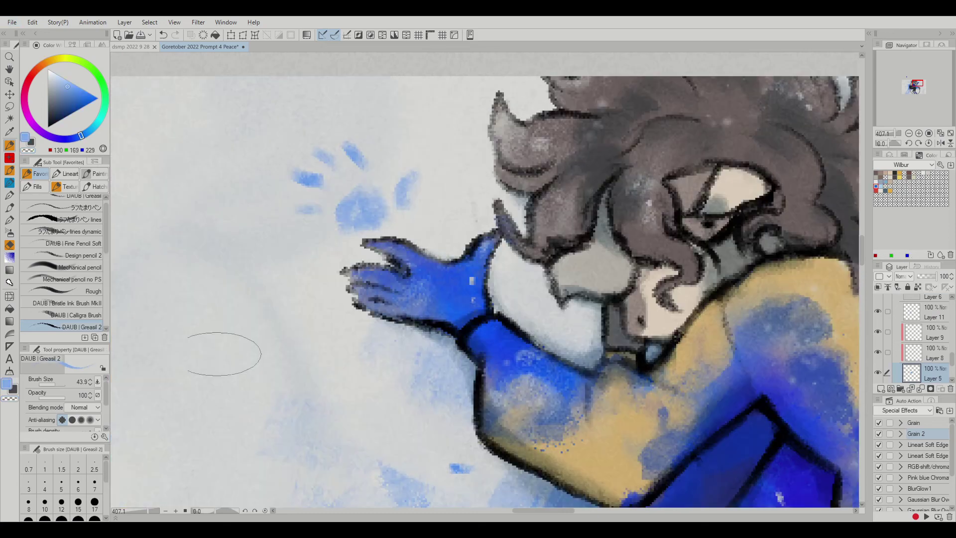
{"action": "key", "text": "h"}
{"action": "key", "text": "ctrl+z"}
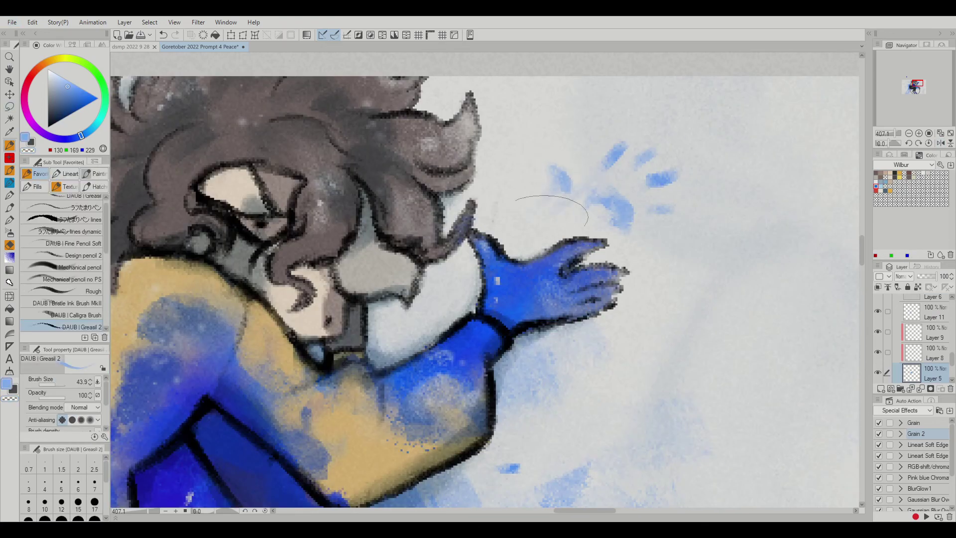
{"action": "key", "text": "h"}
{"action": "scroll", "coordinate": [490, 185], "scroll_direction": "down", "scroll_amount": 1}
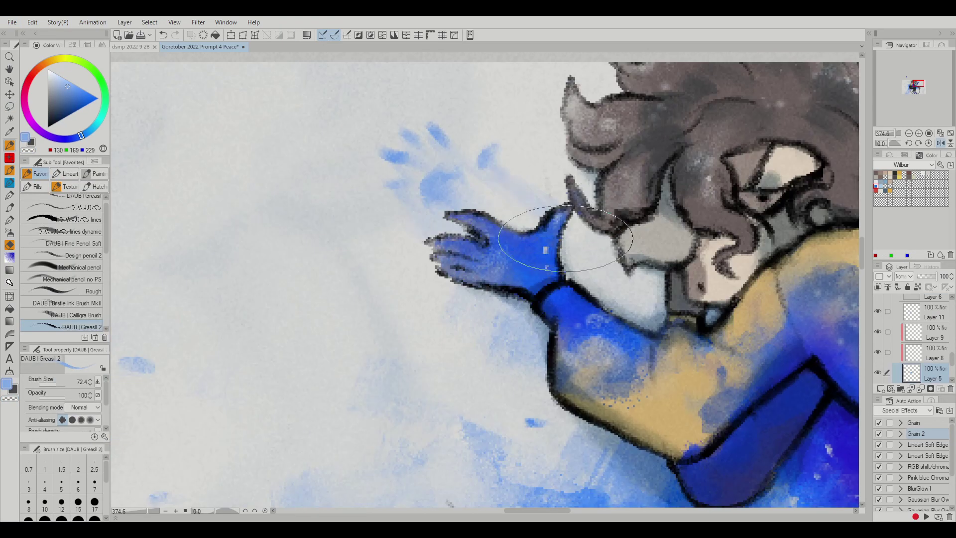
Broaden the faint blue smear between the handprint and the raised arm with a larger brush on Layer 5.
{"action": "key", "text": "h"}
{"action": "scroll", "coordinate": [566, 238], "scroll_direction": "down", "scroll_amount": 4}
{"action": "key", "text": "h"}
{"action": "key", "text": "h"}
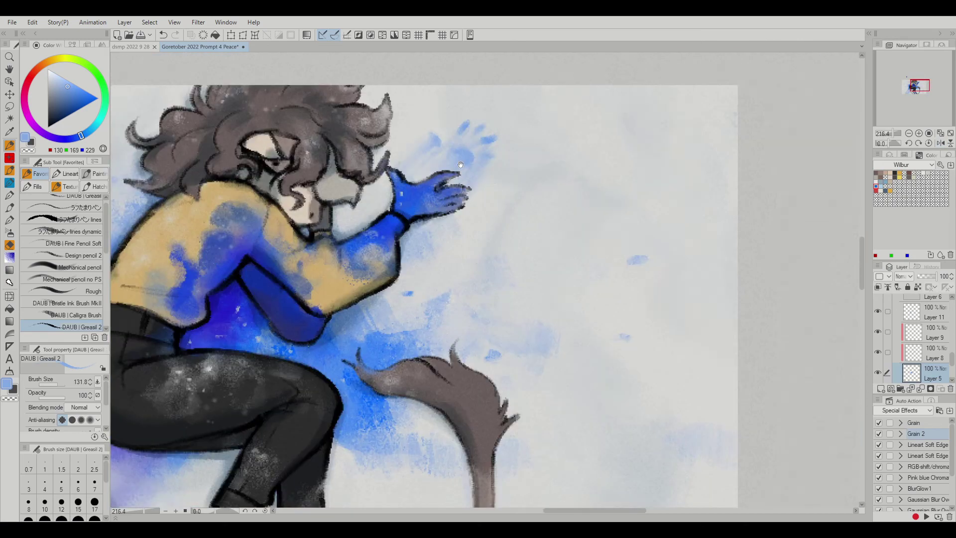
{"action": "scroll", "coordinate": [512, 135], "scroll_direction": "down", "scroll_amount": 1}
{"action": "scroll", "coordinate": [525, 149], "scroll_direction": "down", "scroll_amount": 5}
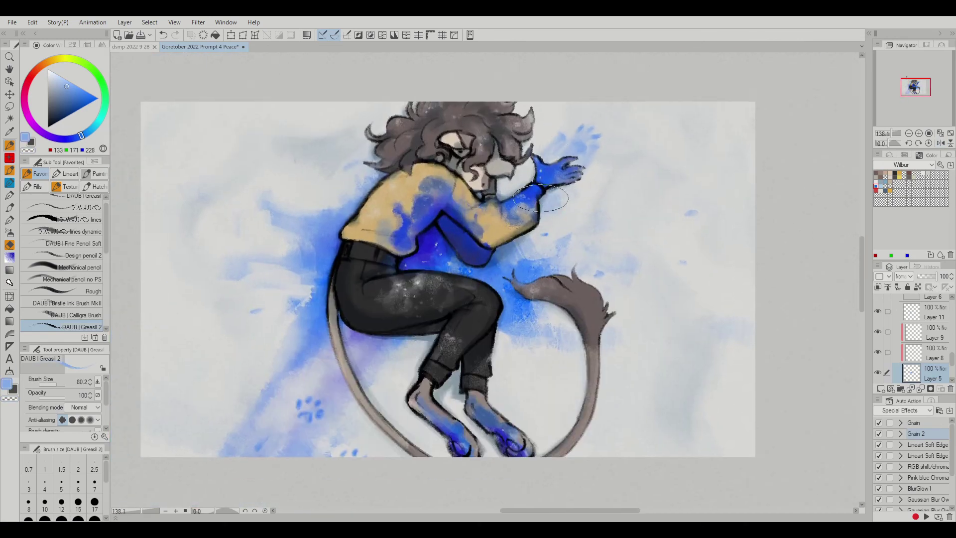
{"action": "left_click_drag", "start_coordinate": [505, 211], "coordinate": [569, 218]}
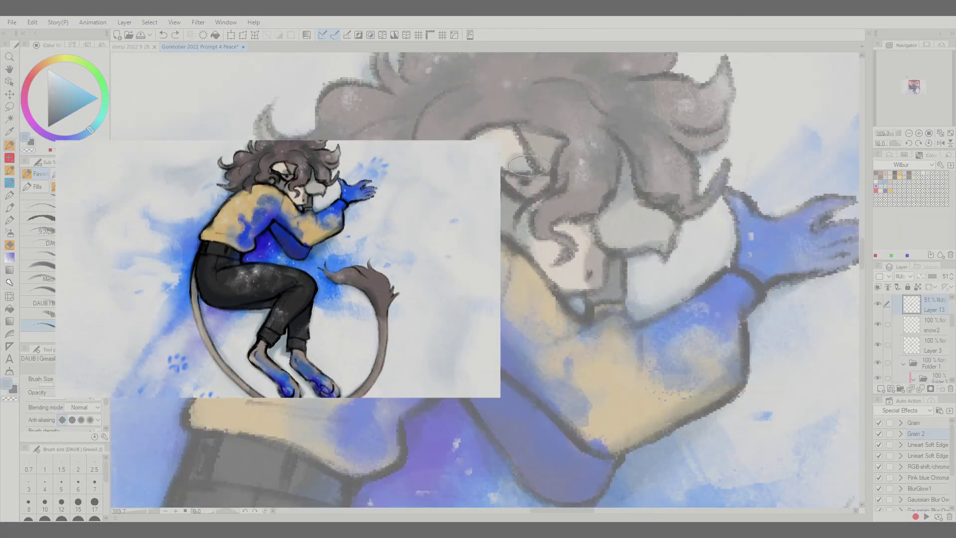
{"action": "left_click", "coordinate": [539, 175], "text": "alt"}
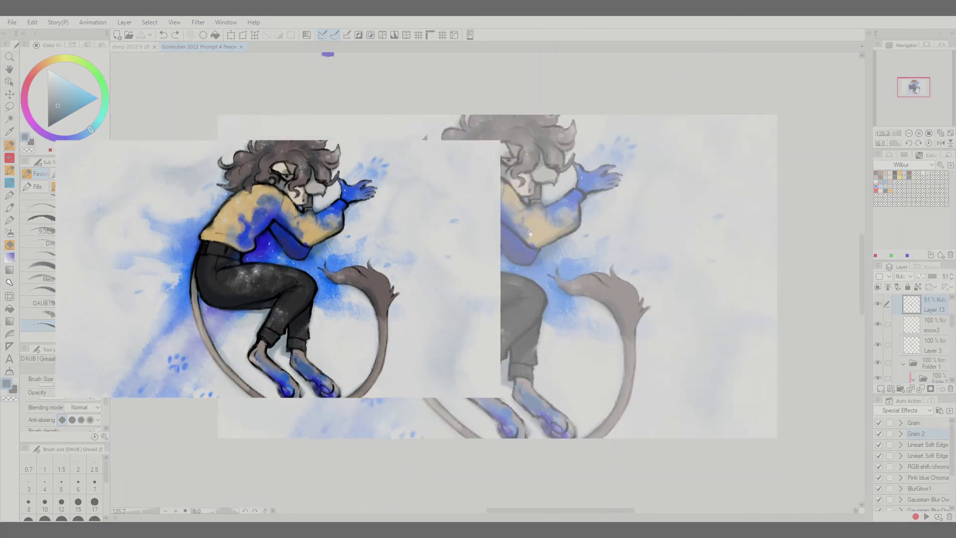